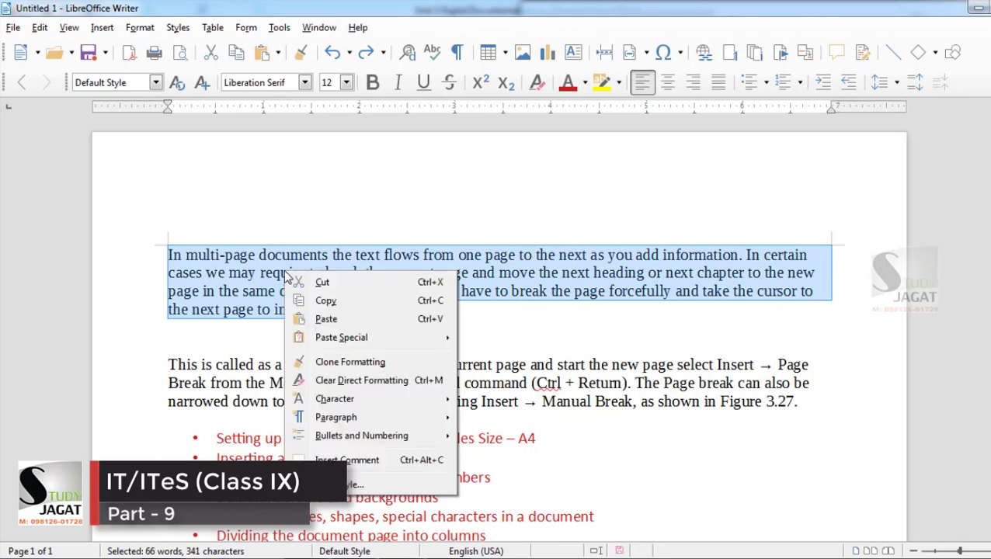
Step: Try a box border around all four sides of the Default Style paragraph style and undo it
{"action": "key", "text": "Escape"}
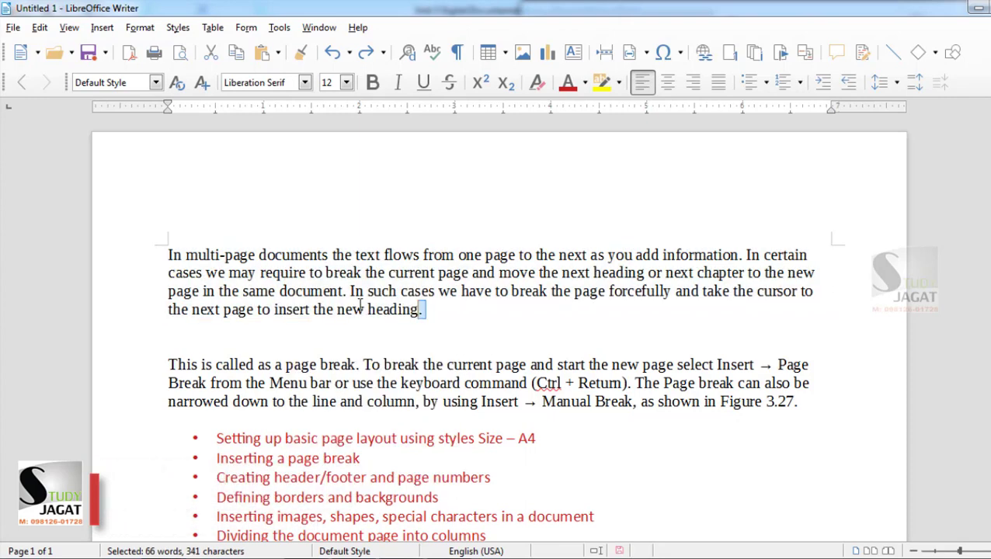
{"action": "right_click", "coordinate": [273, 289]}
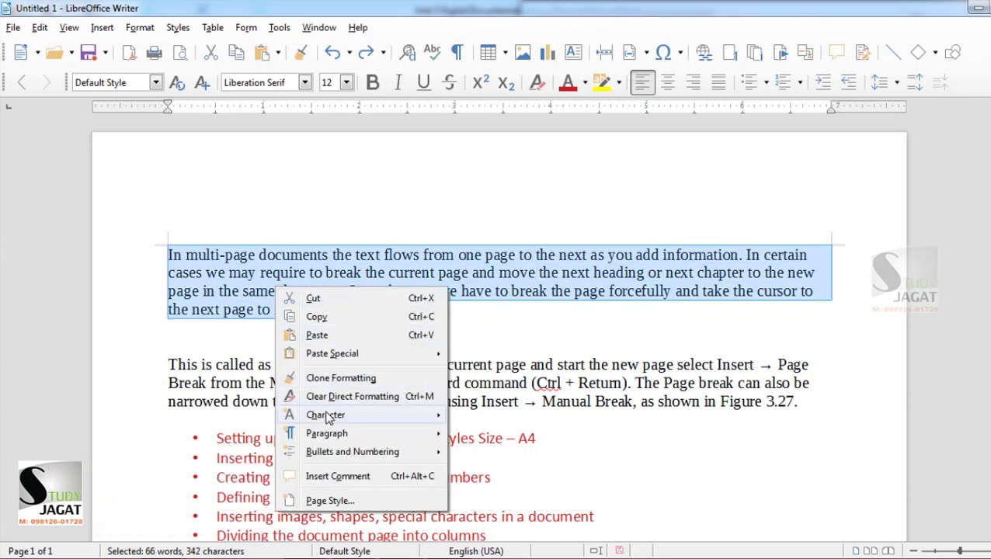
{"action": "mouse_move", "coordinate": [446, 425]}
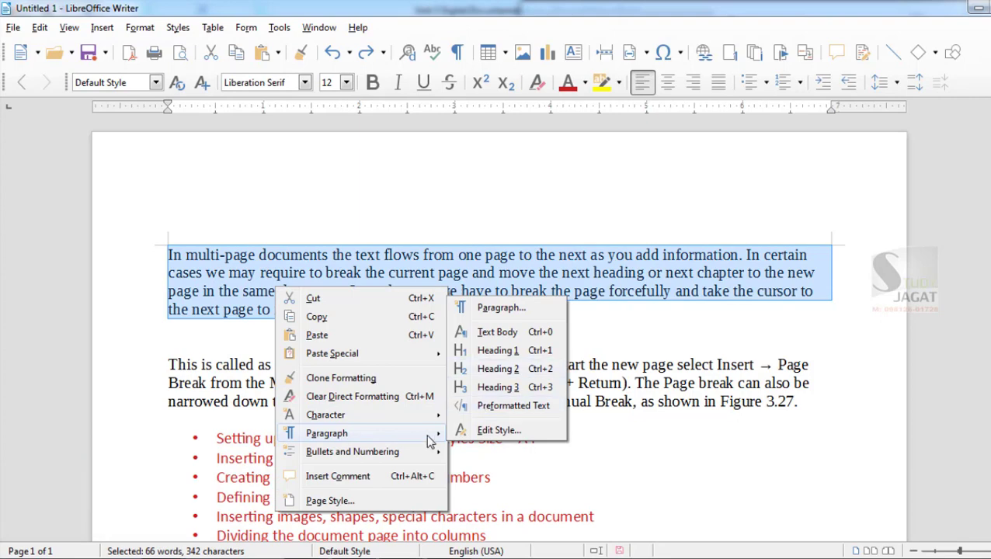
{"action": "left_click", "coordinate": [497, 434]}
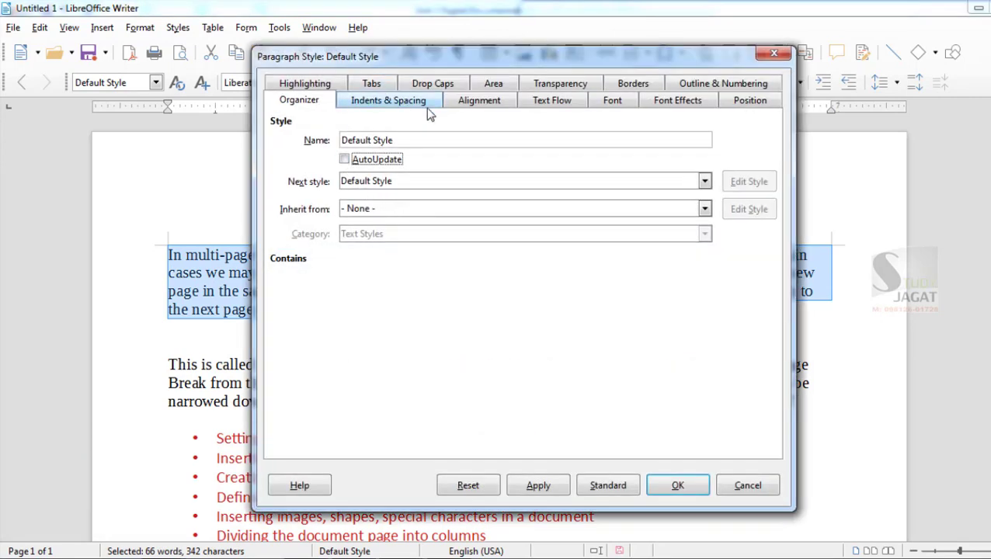
{"action": "left_click", "coordinate": [493, 85]}
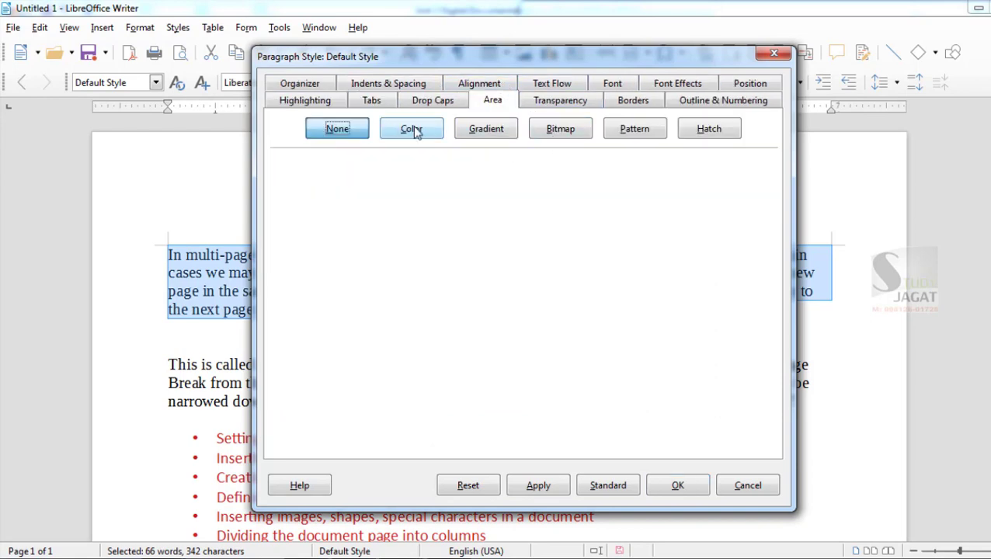
{"action": "left_click", "coordinate": [633, 100]}
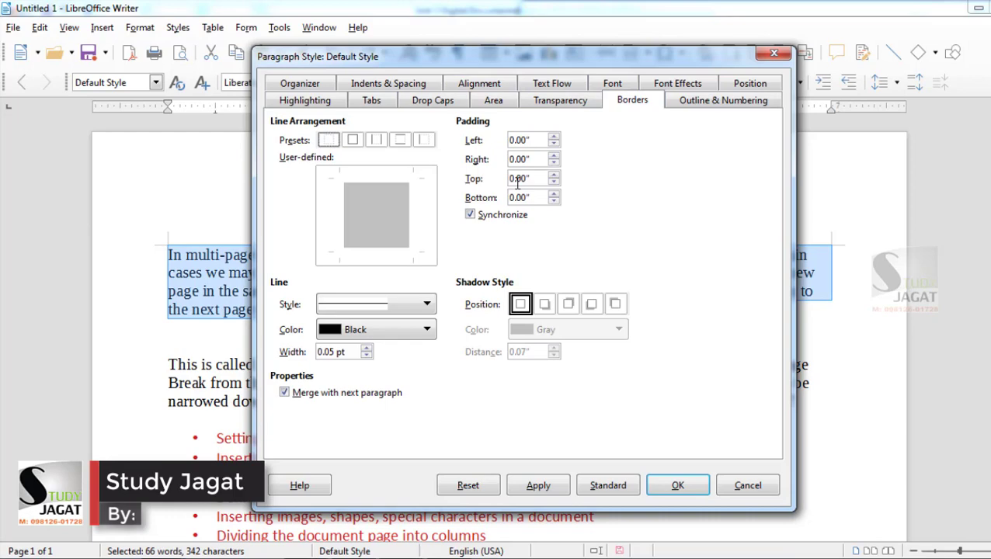
{"action": "left_click", "coordinate": [354, 141]}
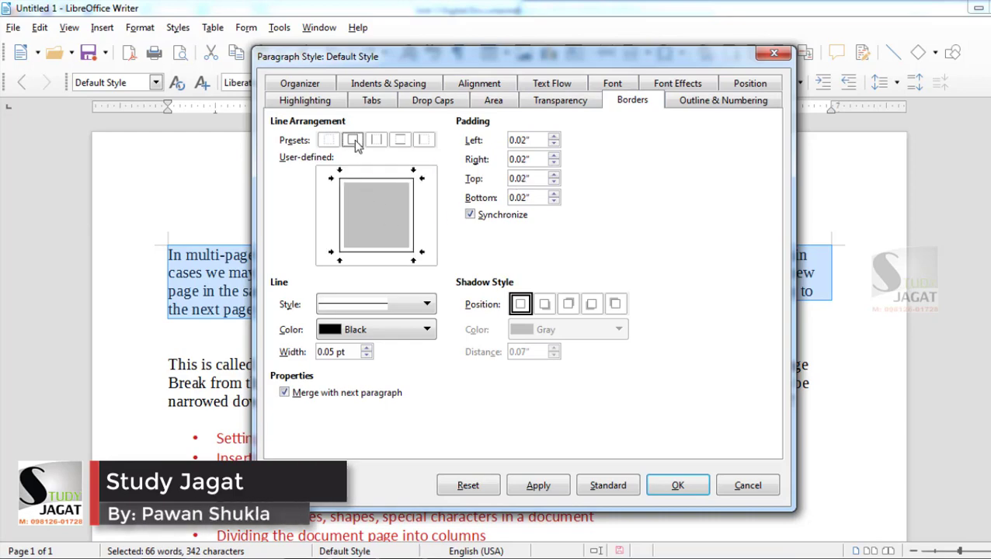
{"action": "left_click", "coordinate": [675, 483]}
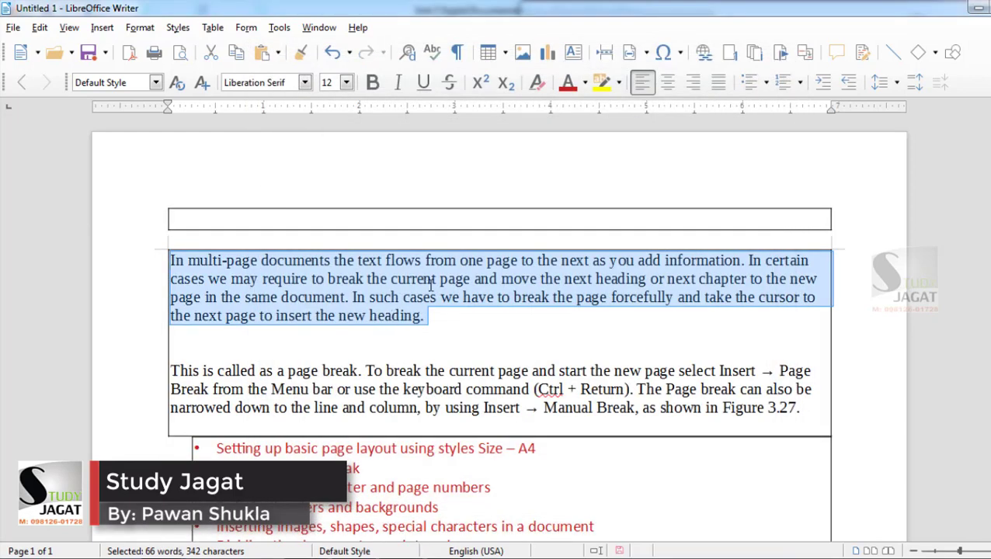
{"action": "left_click", "coordinate": [430, 284]}
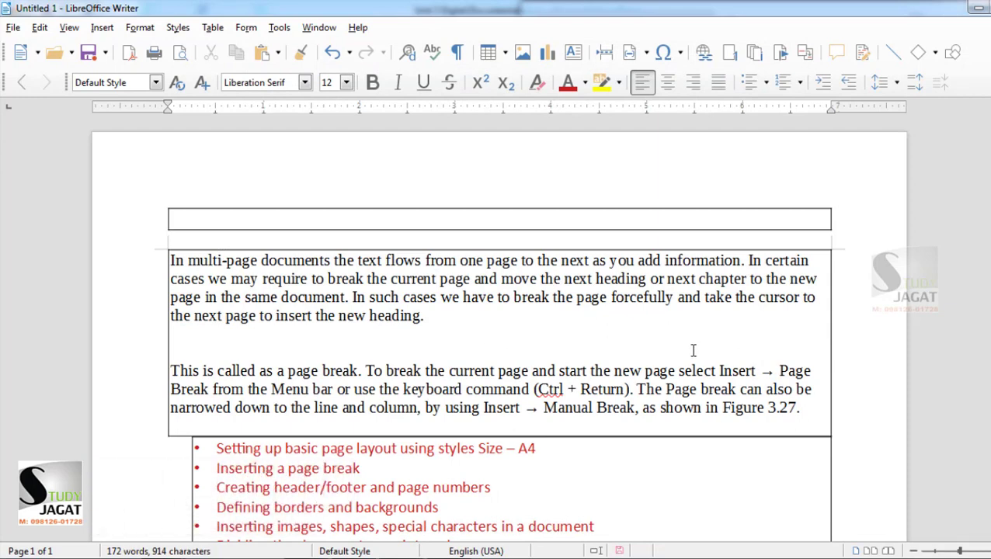
{"action": "key", "text": "ctrl+z"}
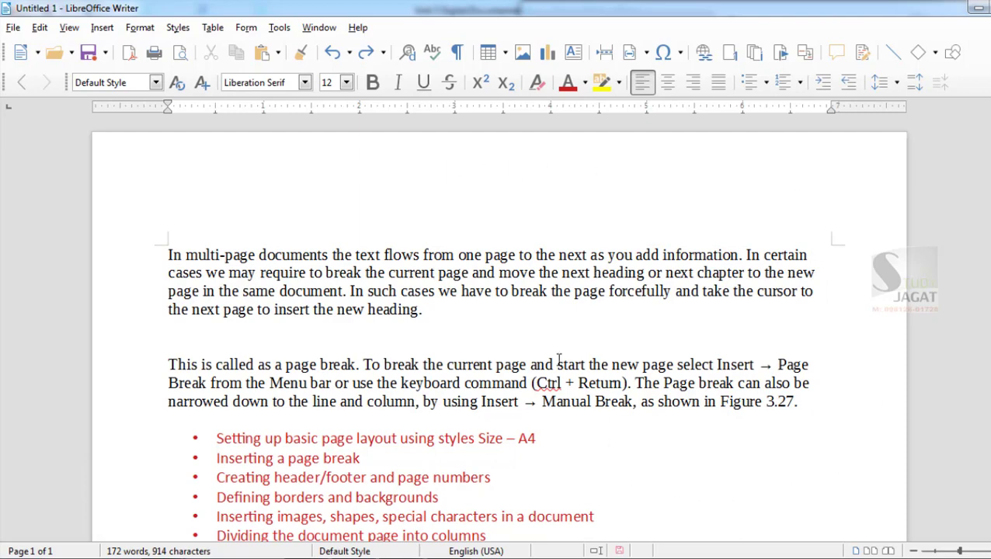
Step: Set the paper format of the document's default page style to A4
{"action": "left_click", "coordinate": [139, 29]}
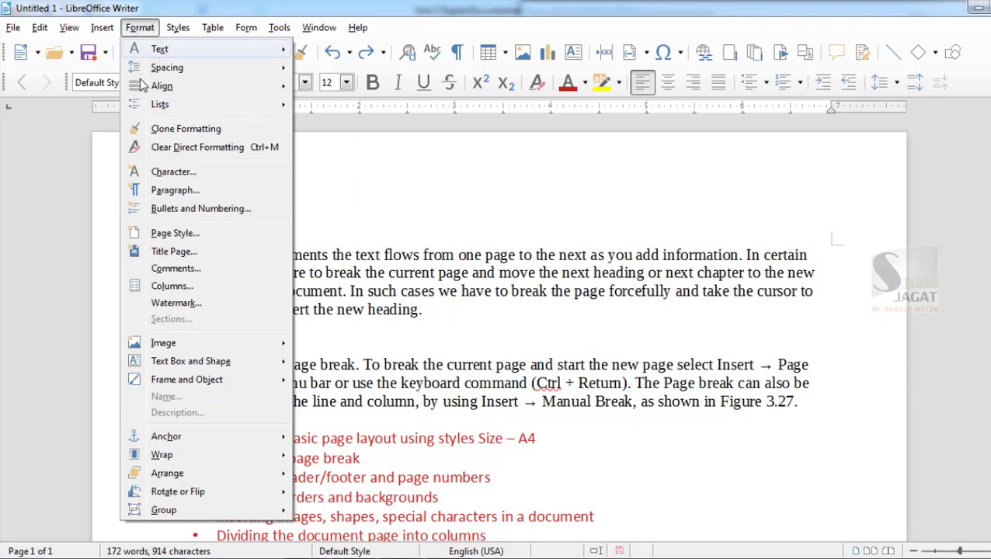
{"action": "left_click", "coordinate": [183, 241]}
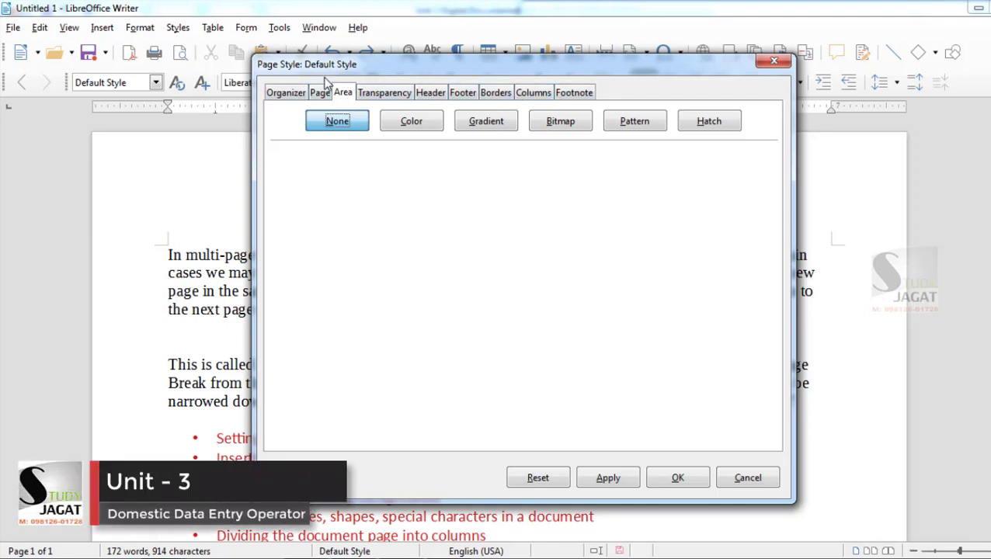
{"action": "left_click", "coordinate": [321, 93]}
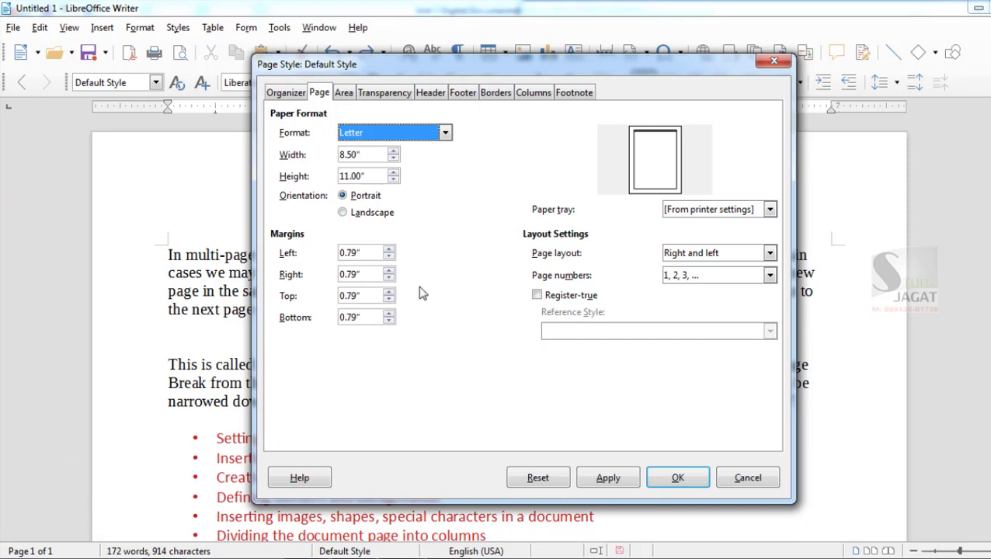
{"action": "left_click", "coordinate": [386, 135]}
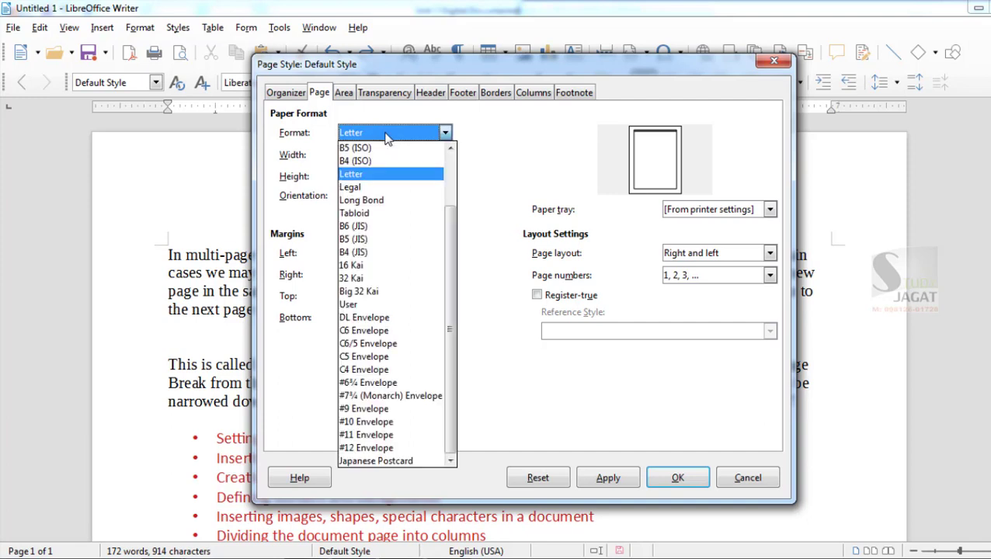
{"action": "scroll", "coordinate": [392, 256], "scroll_direction": "up", "scroll_amount": 2}
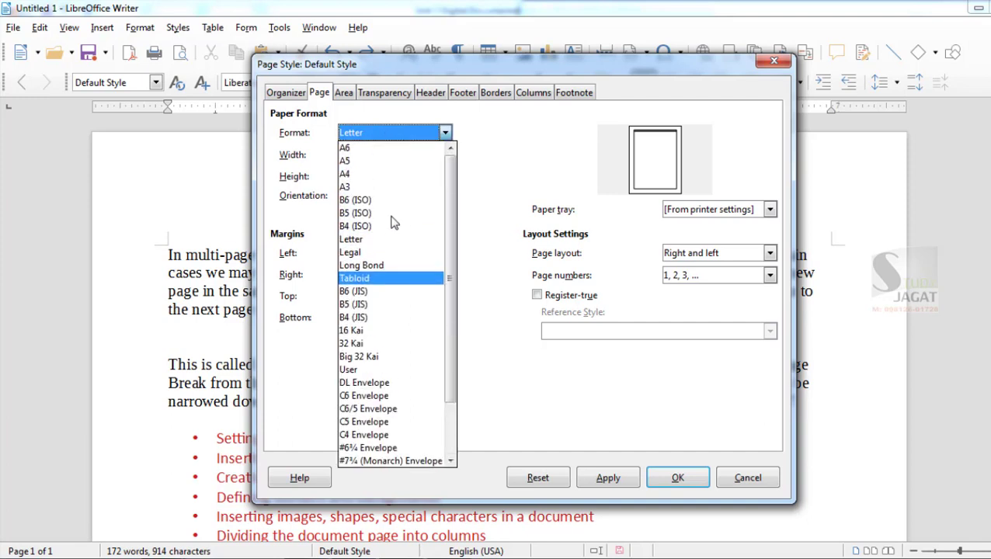
{"action": "left_click", "coordinate": [361, 174]}
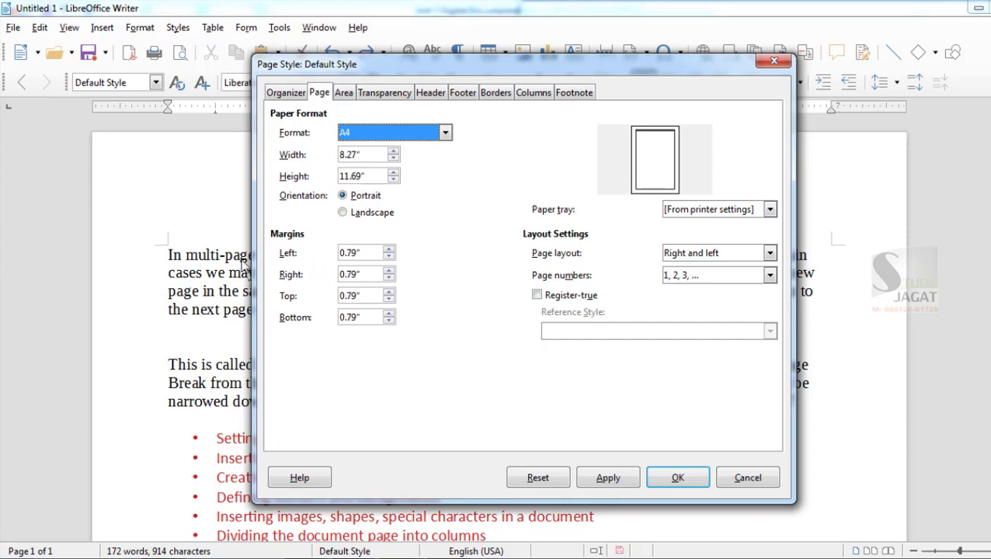
Step: Reduce the left page margin to 0.50" and apply the page style changes
{"action": "left_click", "coordinate": [389, 257]}
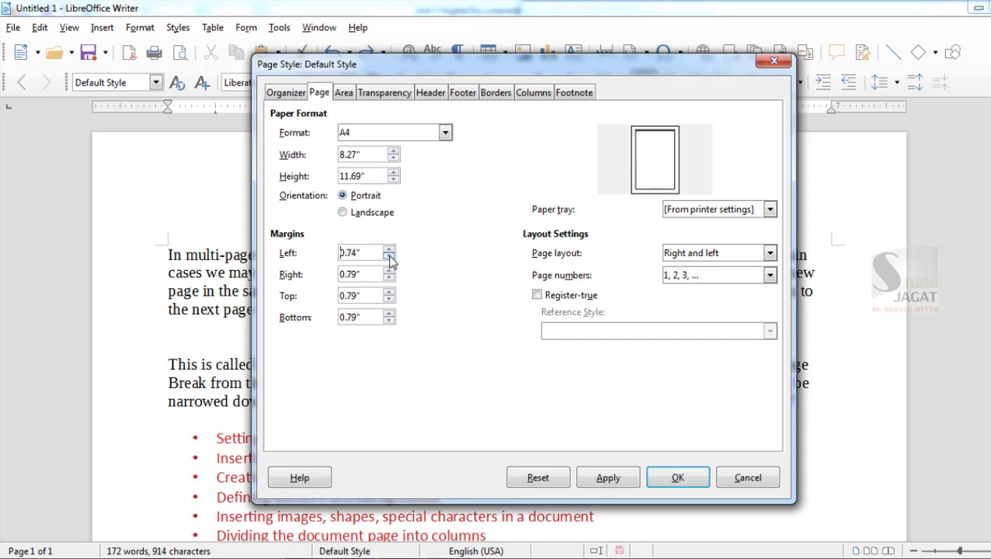
{"action": "left_click", "coordinate": [389, 257]}
{"action": "left_click", "coordinate": [679, 475]}
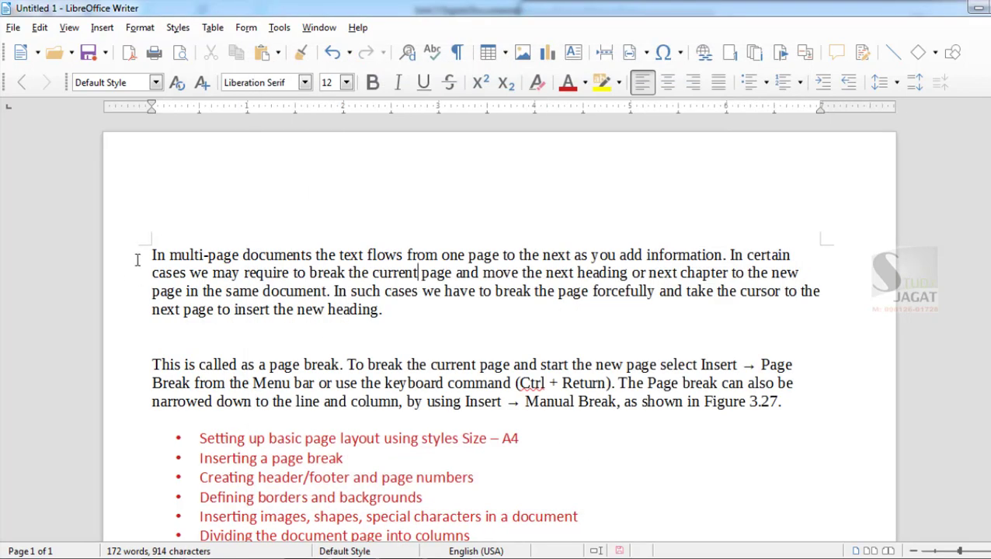
Step: Fill the page background with the solid light orange colour ffe4b5 from the html palette
{"action": "left_click", "coordinate": [138, 27]}
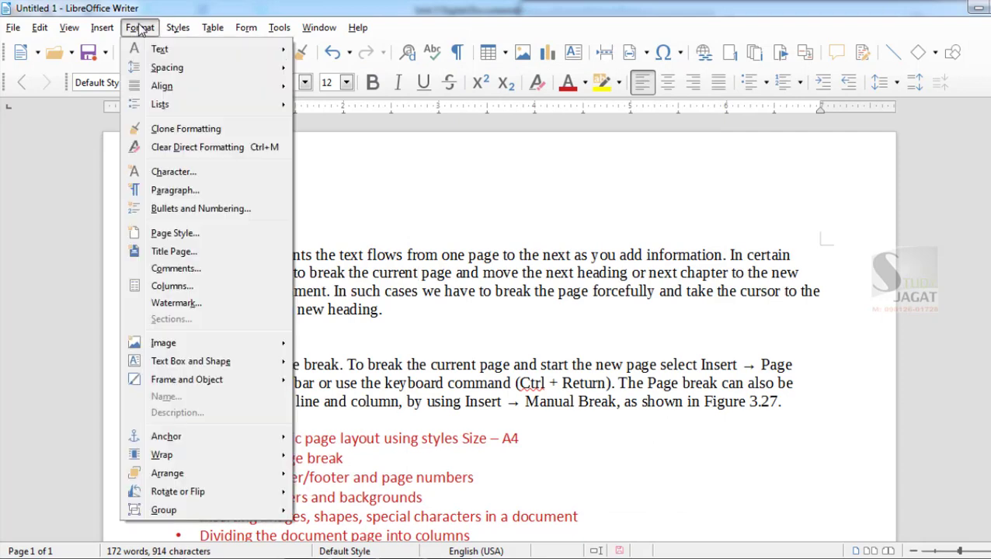
{"action": "left_click", "coordinate": [204, 234]}
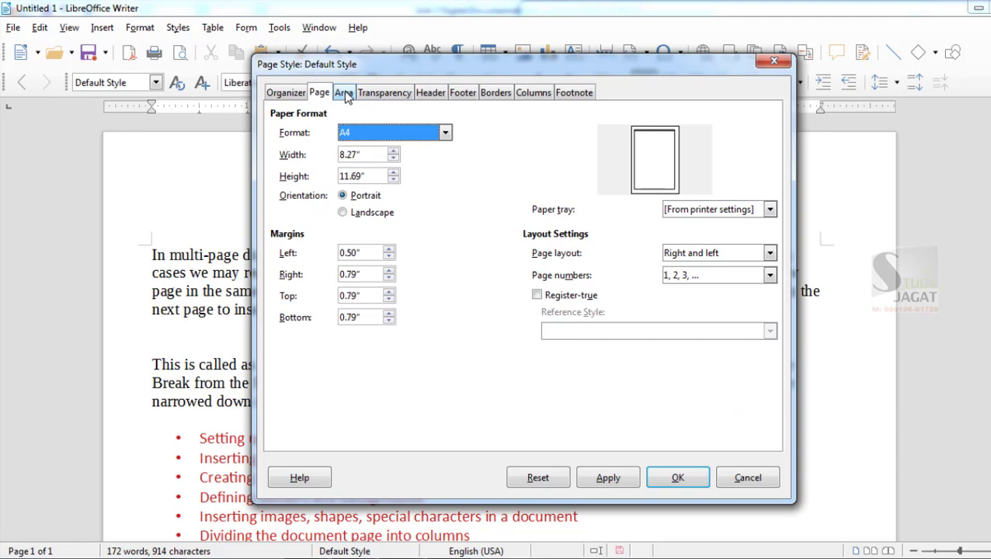
{"action": "left_click", "coordinate": [343, 93]}
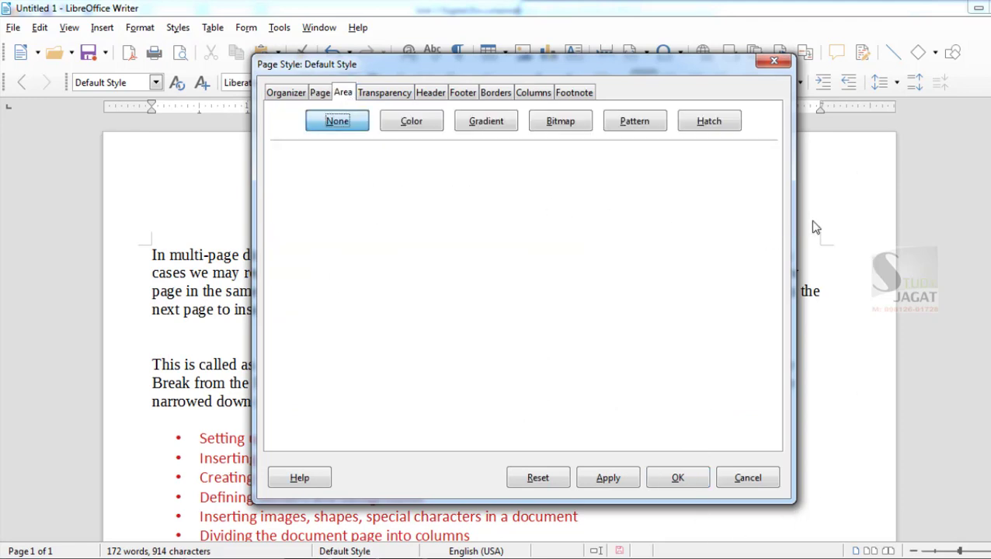
{"action": "left_click", "coordinate": [417, 126]}
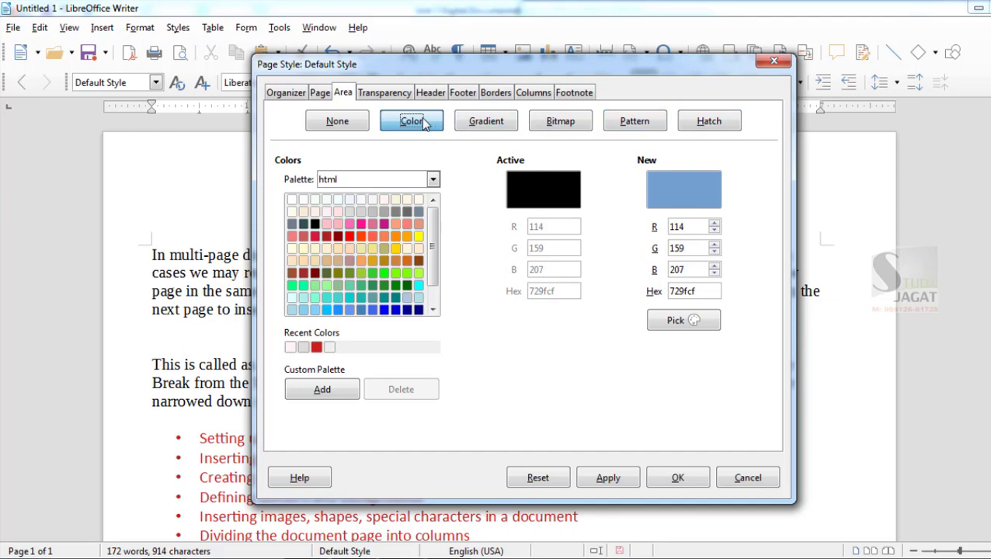
{"action": "left_click", "coordinate": [338, 248]}
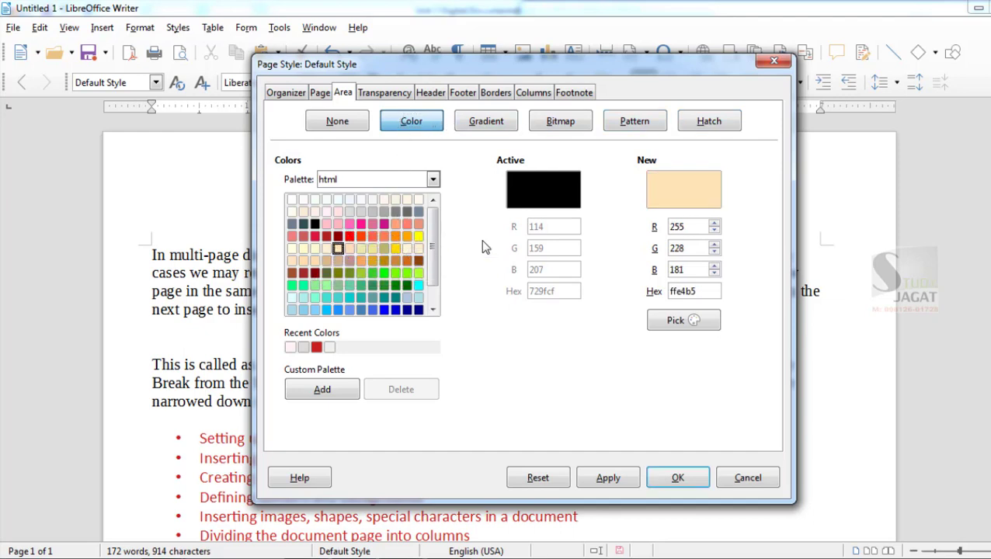
{"action": "left_click", "coordinate": [677, 478]}
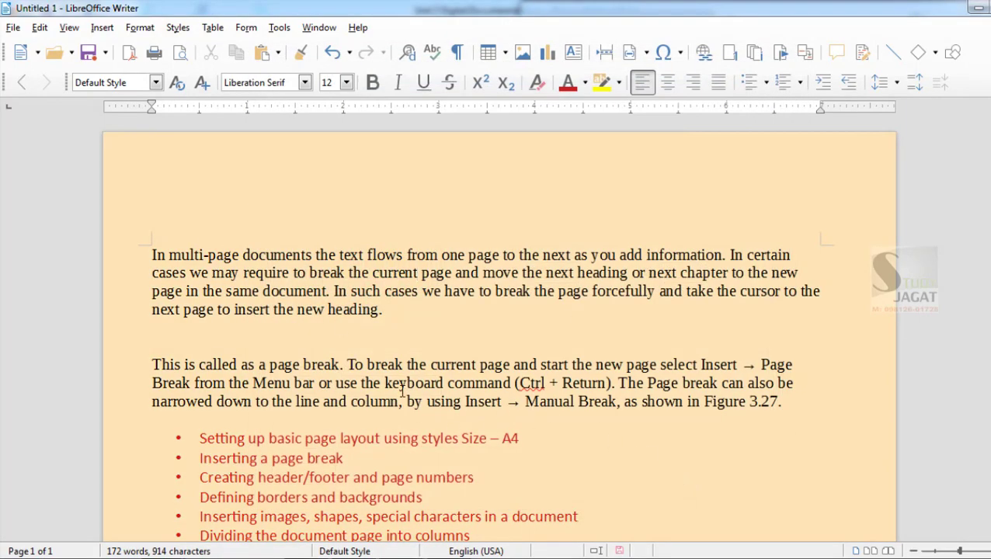
{"action": "scroll", "coordinate": [621, 314], "scroll_direction": "down", "scroll_amount": 3}
{"action": "scroll", "coordinate": [626, 326], "scroll_direction": "up", "scroll_amount": 3}
Step: Choose the Spotted Gray gradient as the page background with NavajoWhite as its starting colour
{"action": "left_click", "coordinate": [140, 28]}
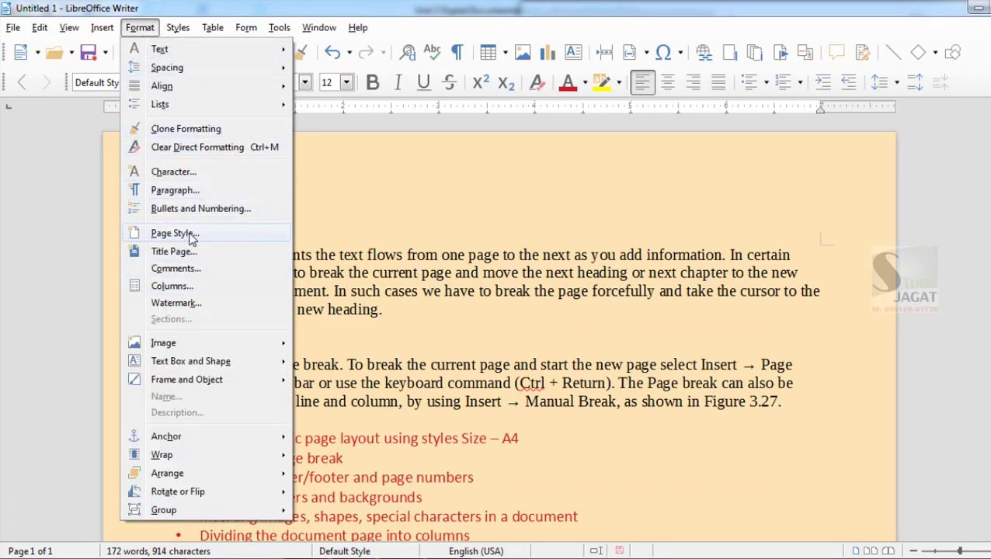
{"action": "left_click", "coordinate": [324, 212]}
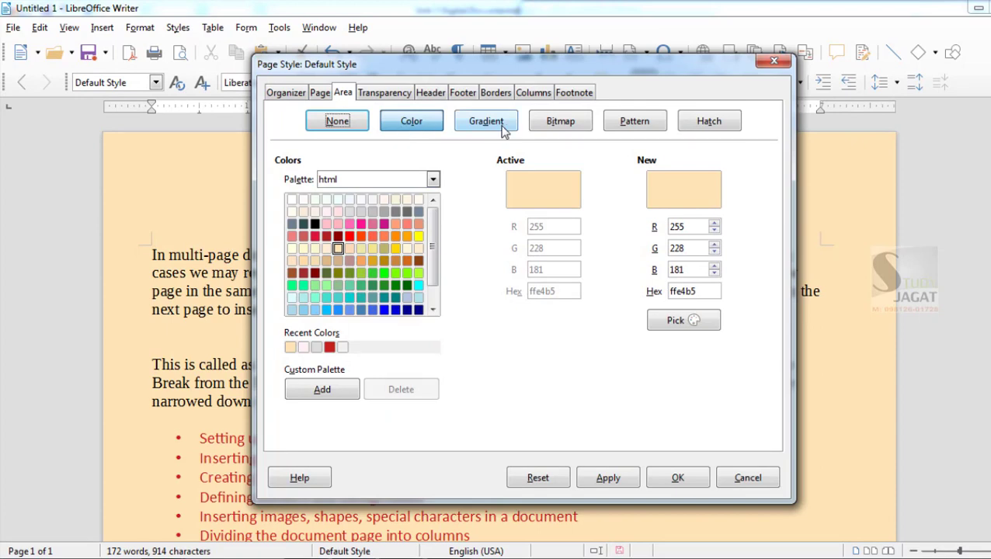
{"action": "left_click", "coordinate": [482, 122]}
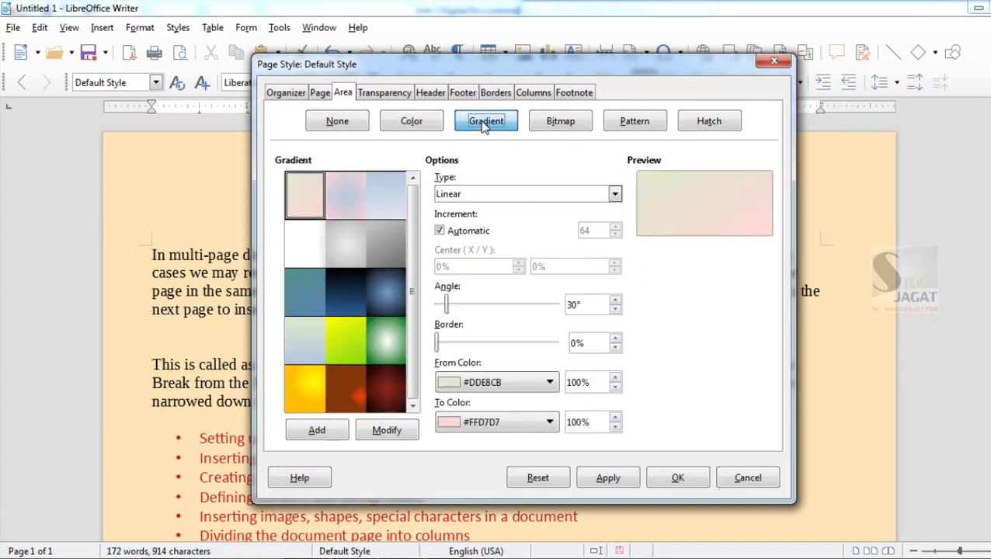
{"action": "left_click", "coordinate": [306, 294]}
{"action": "left_click", "coordinate": [354, 247]}
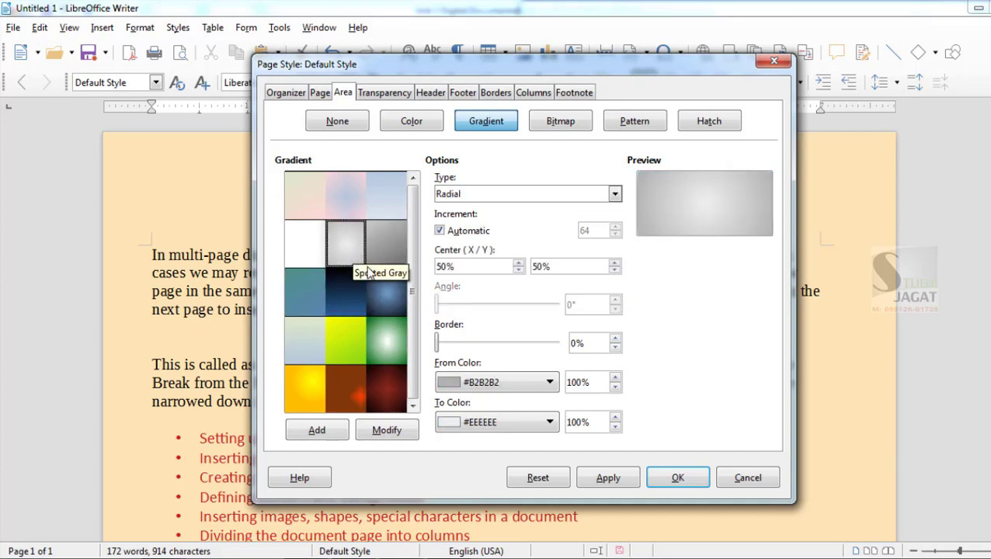
{"action": "left_click", "coordinate": [495, 382]}
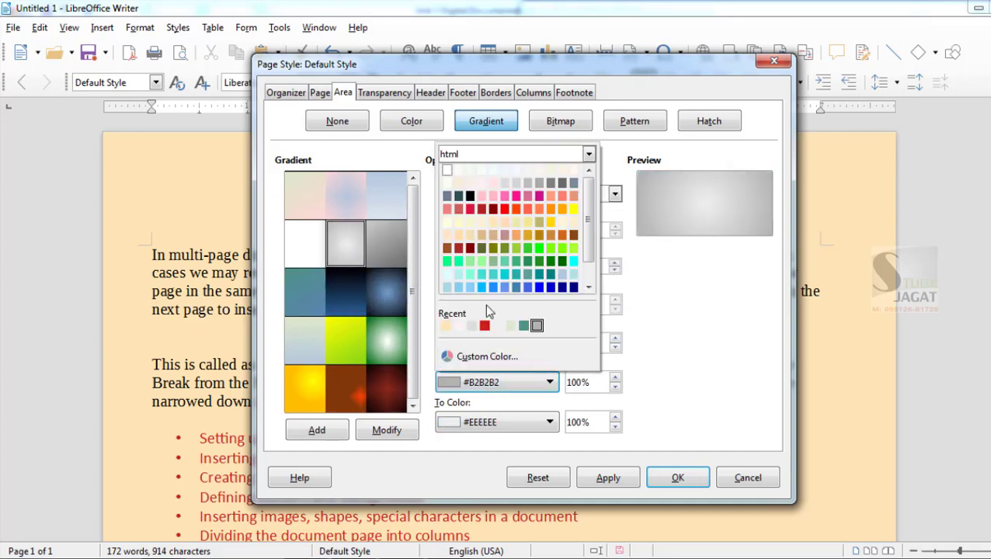
{"action": "left_click", "coordinate": [459, 233]}
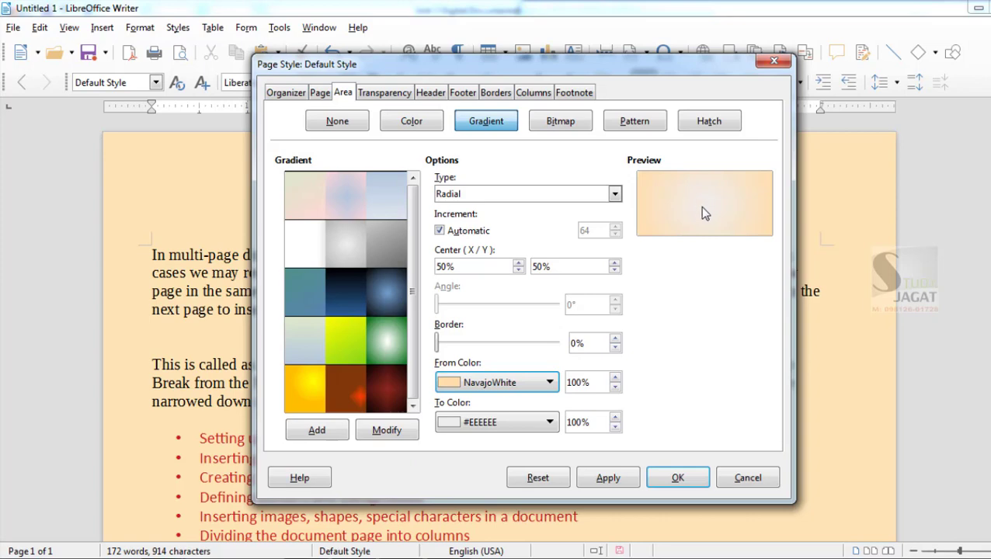
Step: Try the Linear type for the background gradient and switch it to Square
{"action": "left_click", "coordinate": [613, 195]}
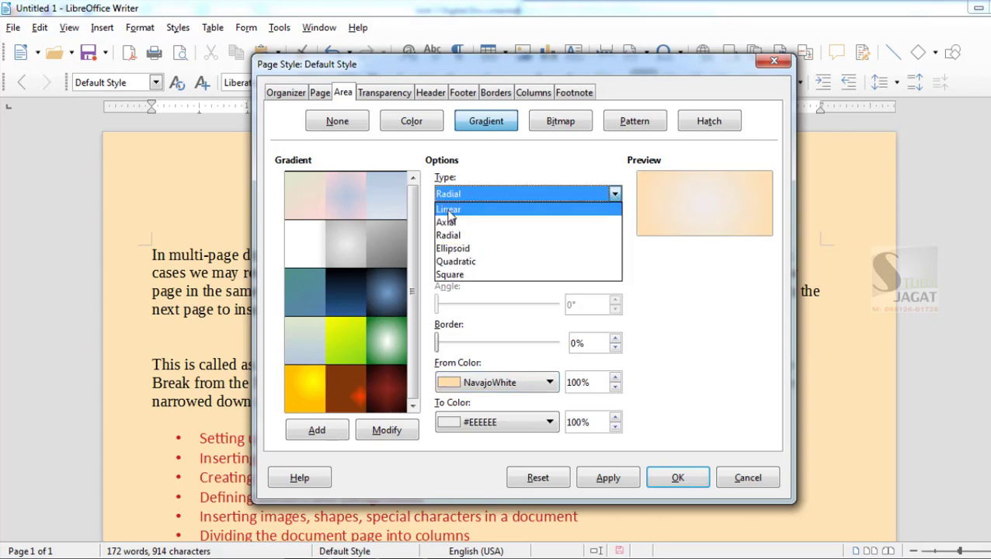
{"action": "left_click", "coordinate": [450, 209]}
{"action": "left_click", "coordinate": [532, 194]}
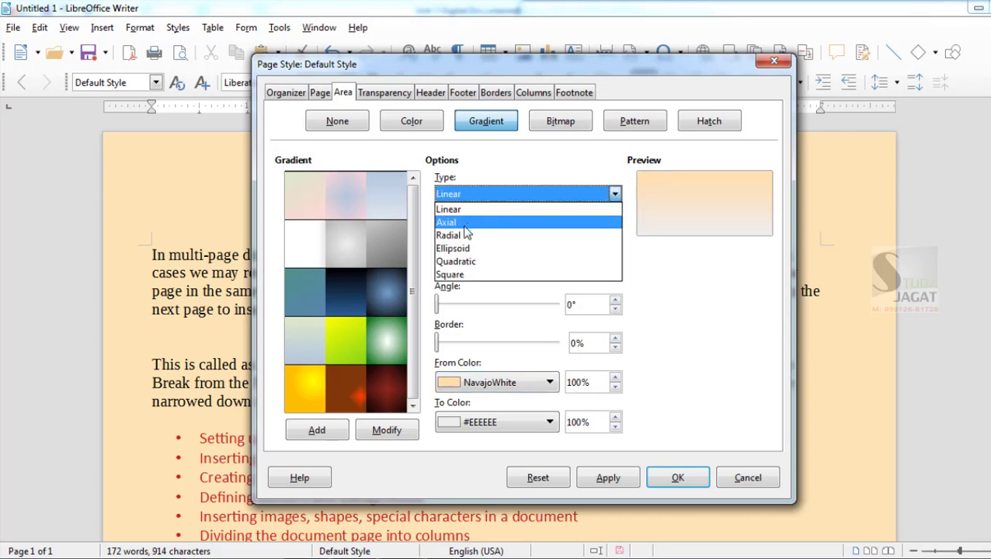
{"action": "left_click", "coordinate": [456, 276]}
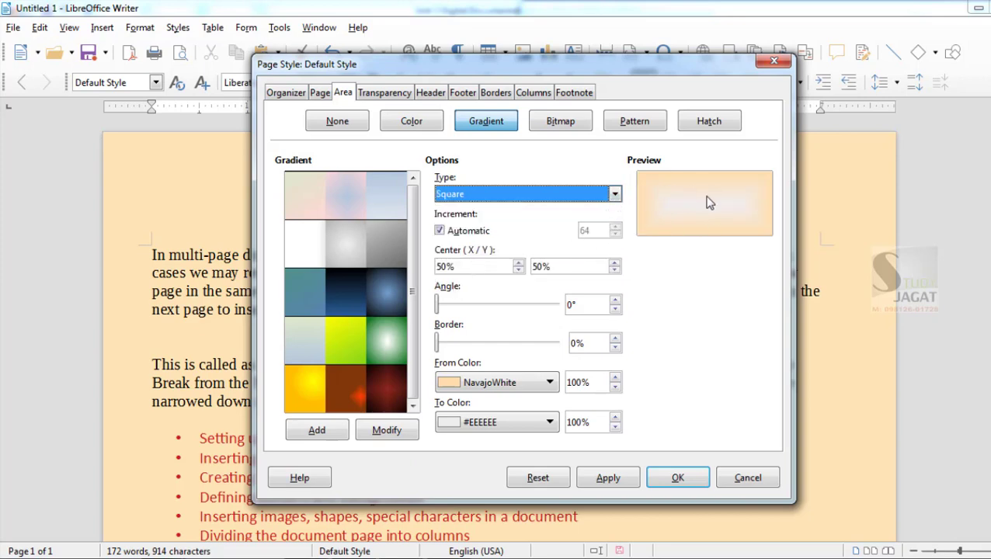
Step: Try the tiled orange autumn leaves bitmap as the page background
{"action": "left_click", "coordinate": [559, 124]}
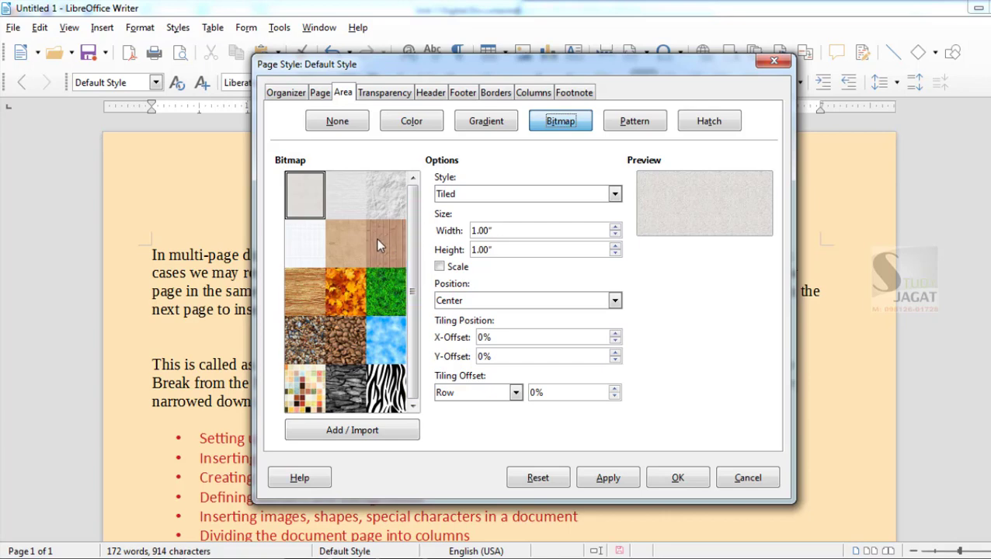
{"action": "left_click", "coordinate": [359, 287]}
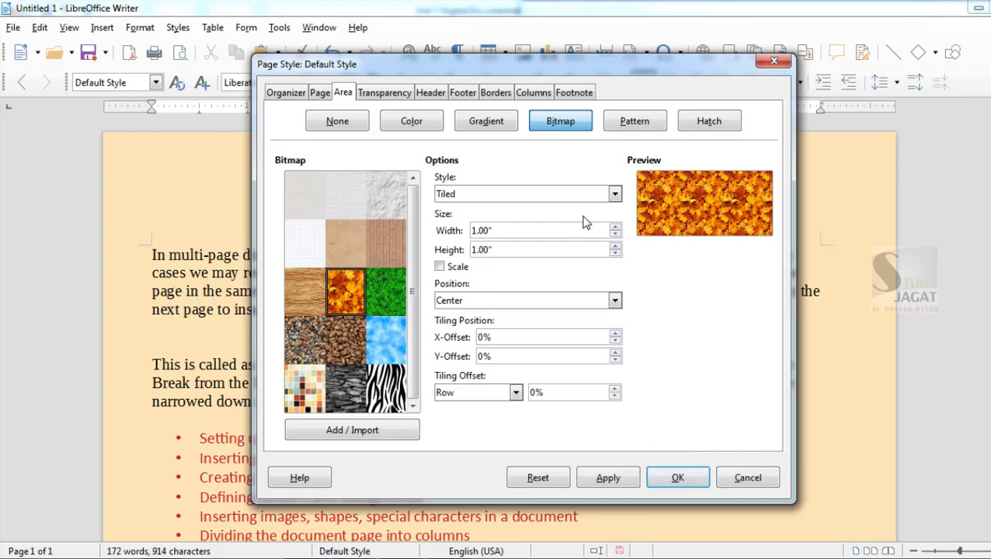
Step: Try a wide downward-diagonal stripe pattern as the page background, with DeepSkyBlue foreground and PaleTurquoise background colours
{"action": "left_click", "coordinate": [630, 128]}
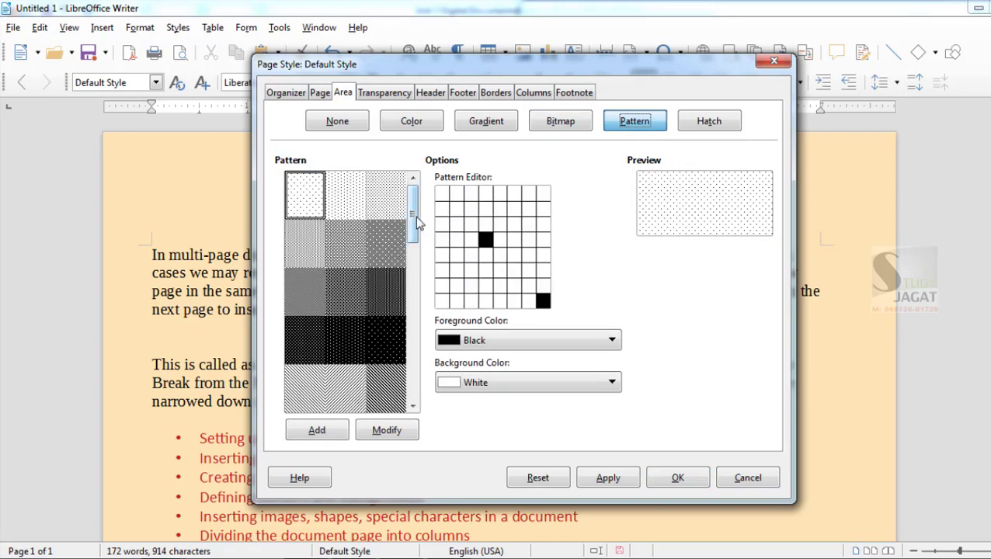
{"action": "left_click_drag", "start_coordinate": [413, 223], "coordinate": [412, 250]}
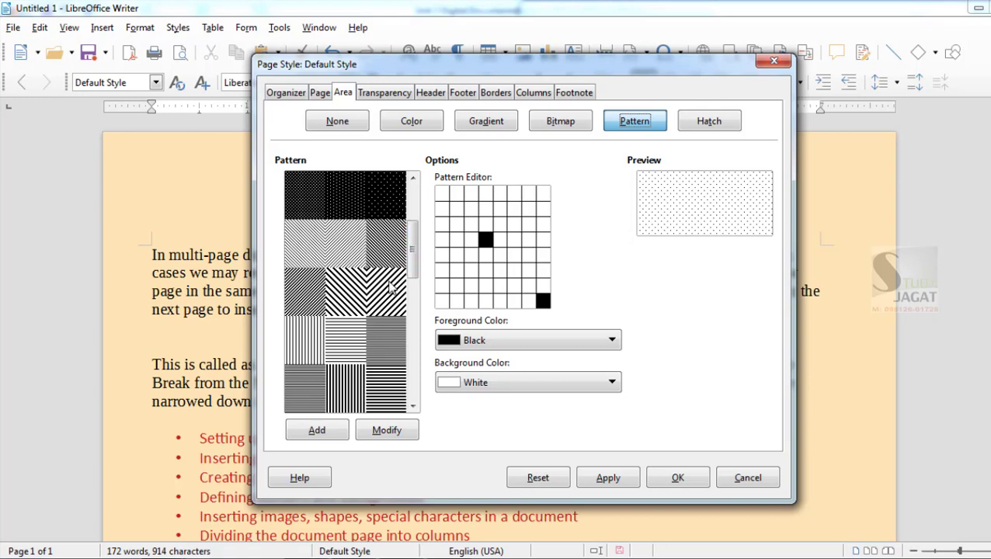
{"action": "left_click", "coordinate": [388, 251]}
{"action": "left_click", "coordinate": [346, 292]}
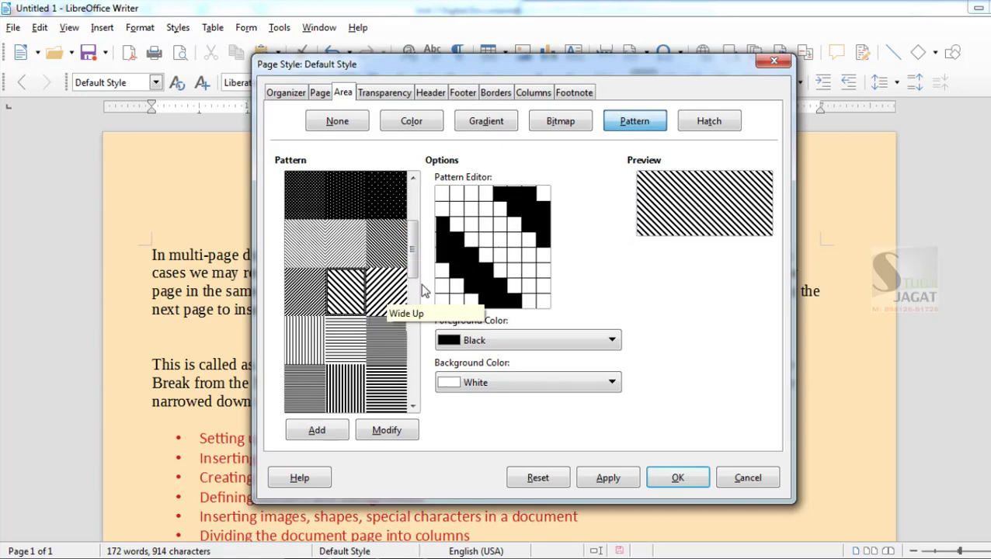
{"action": "left_click", "coordinate": [592, 340]}
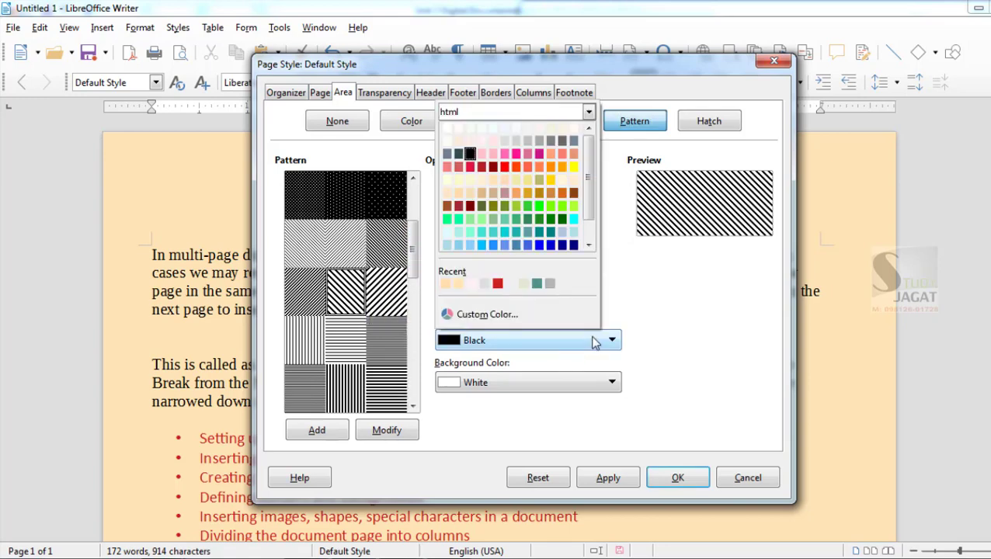
{"action": "left_click", "coordinate": [482, 245]}
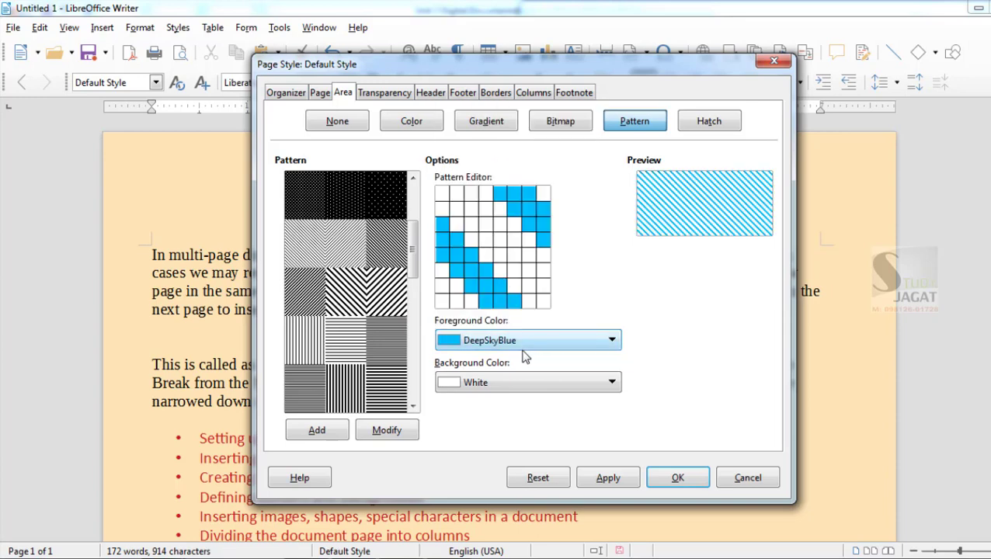
{"action": "left_click", "coordinate": [608, 383]}
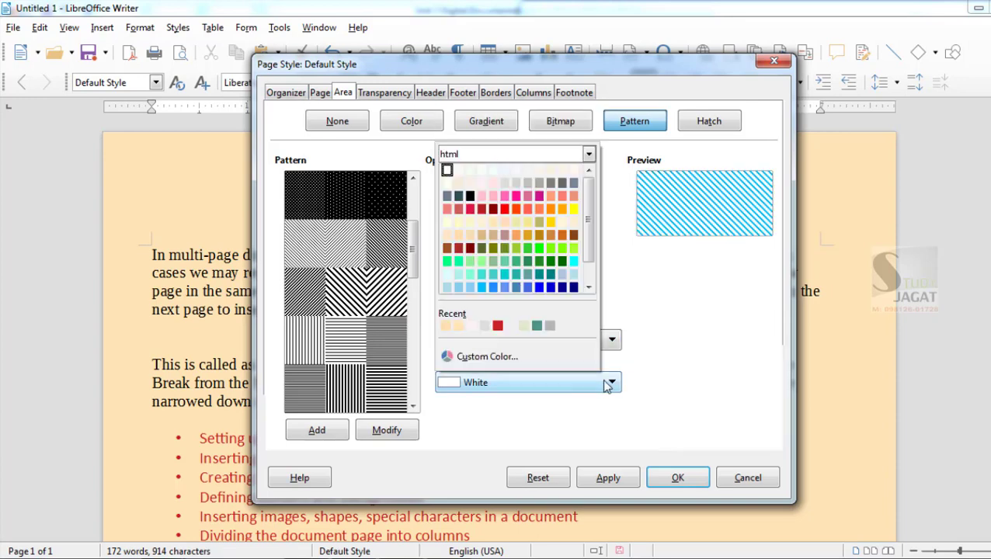
{"action": "left_click", "coordinate": [458, 275]}
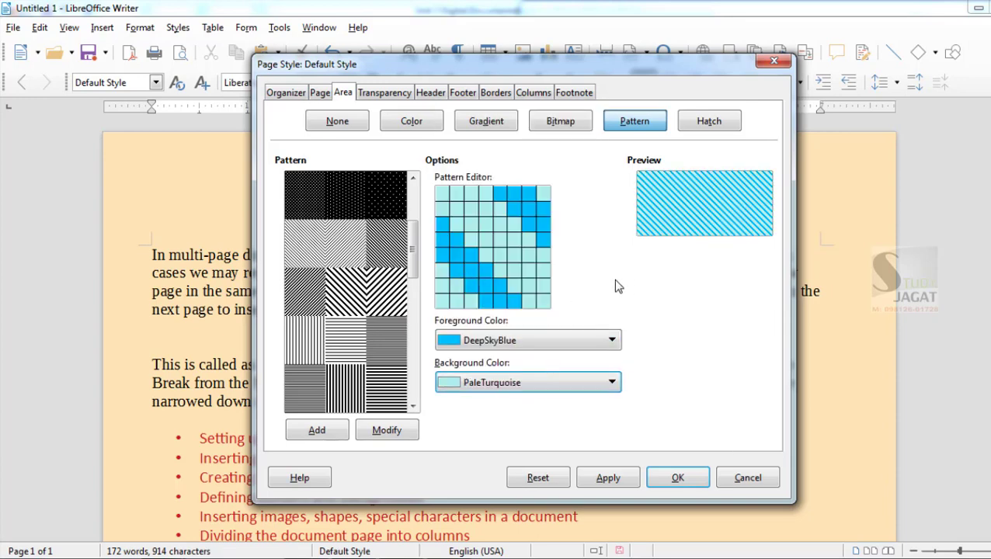
Step: Try customizing the stripe pattern by toggling a few pixels between its diagonal bands
{"action": "left_click", "coordinate": [505, 227]}
{"action": "left_click", "coordinate": [506, 258]}
{"action": "left_click", "coordinate": [515, 256]}
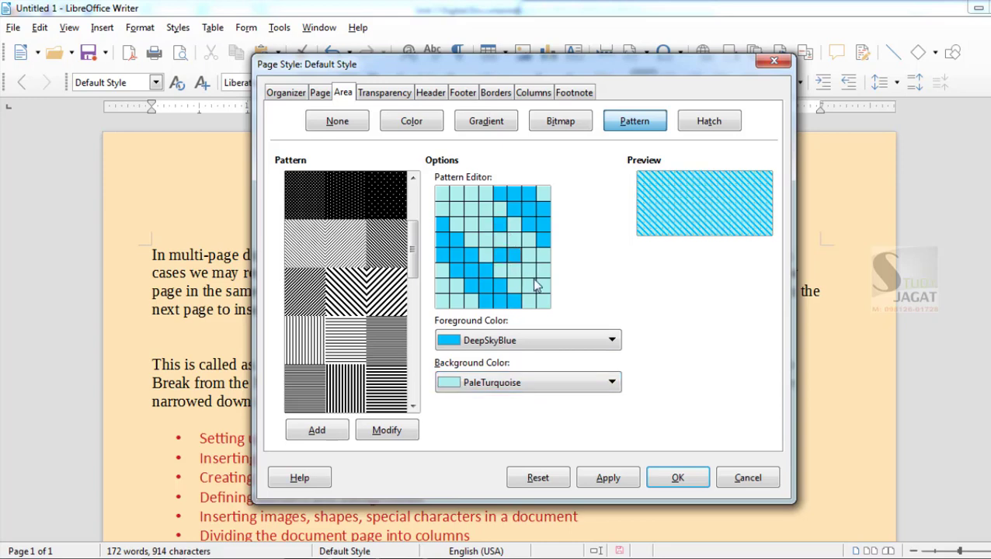
{"action": "left_click", "coordinate": [531, 280]}
Step: Choose the maroon 45° crossed hatch as the page background and set its spacing to 0.24"
{"action": "left_click", "coordinate": [708, 125]}
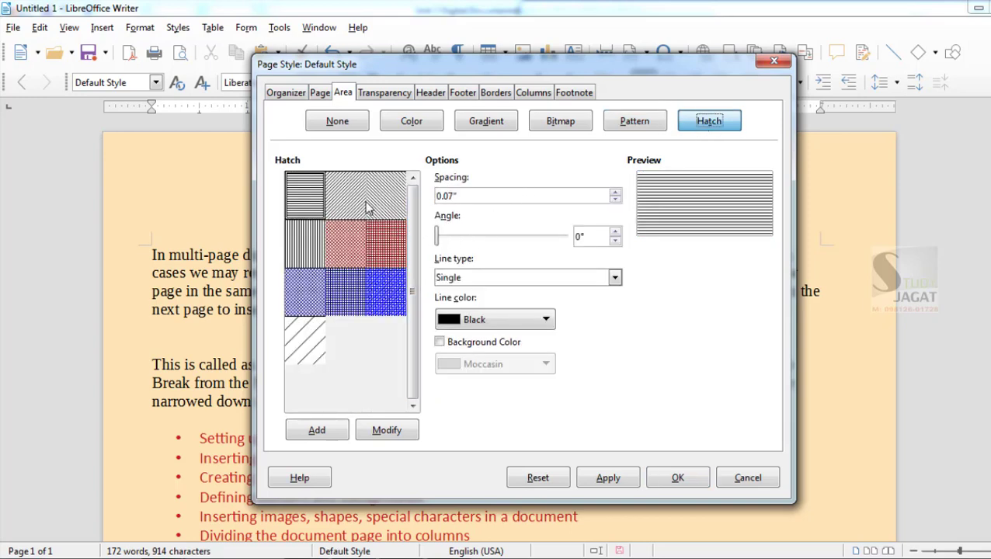
{"action": "left_click", "coordinate": [346, 247]}
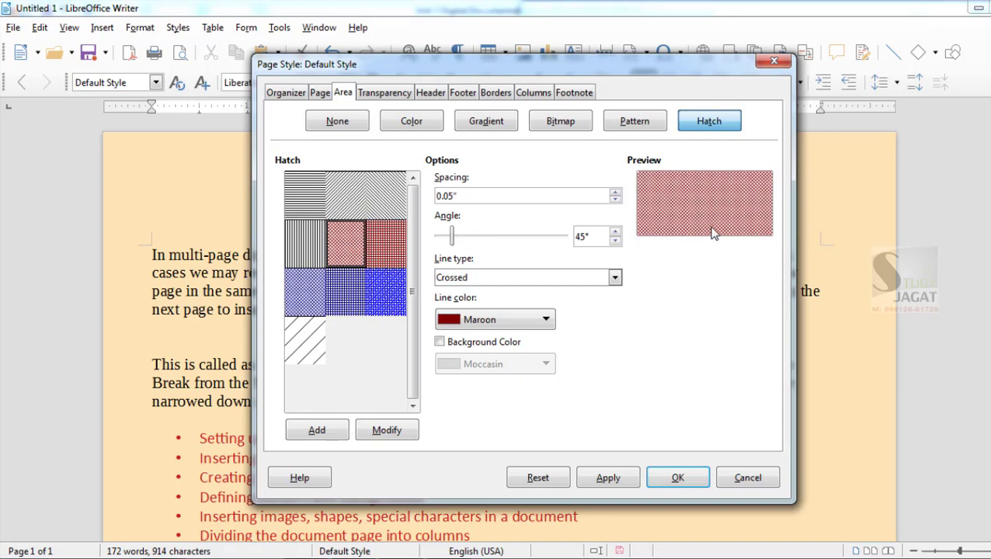
{"action": "left_click", "coordinate": [615, 192]}
{"action": "left_click", "coordinate": [615, 192]}
{"action": "left_click", "coordinate": [615, 191]}
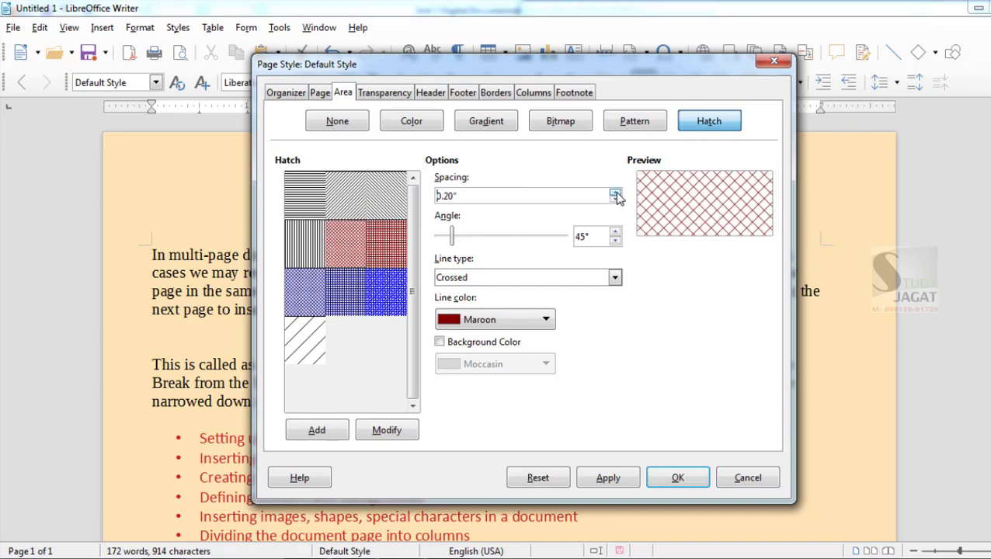
{"action": "left_click", "coordinate": [614, 192]}
{"action": "left_click", "coordinate": [614, 192]}
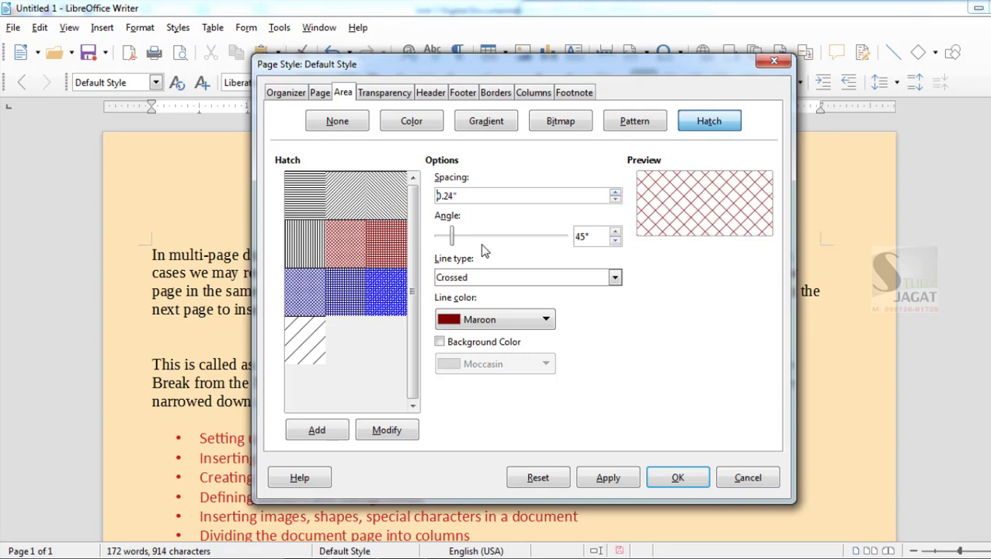
Step: Set the hatch angle to 30° and apply it to the page, and undo that background change
{"action": "mouse_move", "coordinate": [453, 240]}
{"action": "left_mouse_down"}
{"action": "mouse_move", "coordinate": [442, 241]}
{"action": "mouse_move", "coordinate": [473, 244]}
{"action": "mouse_move", "coordinate": [447, 246]}
{"action": "left_mouse_up"}
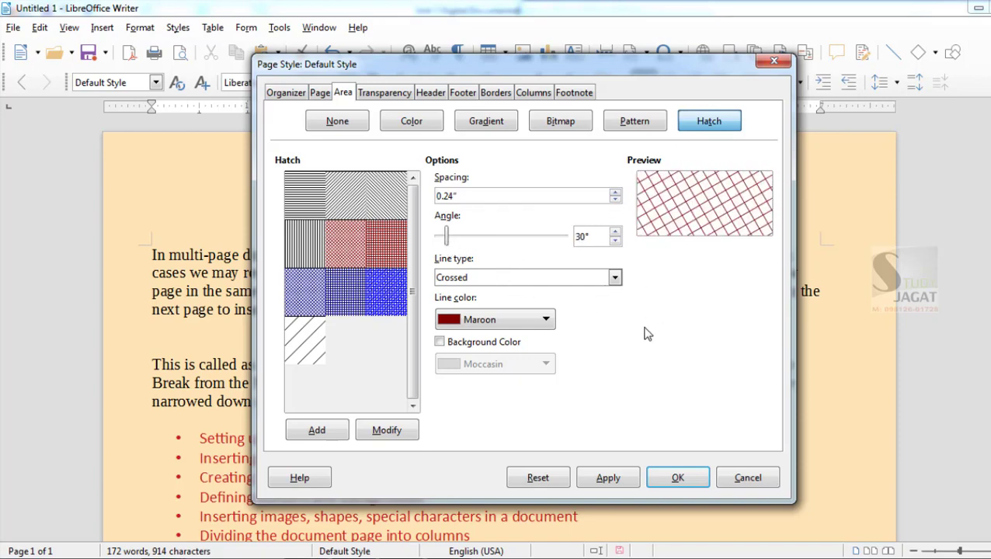
{"action": "left_click", "coordinate": [677, 478]}
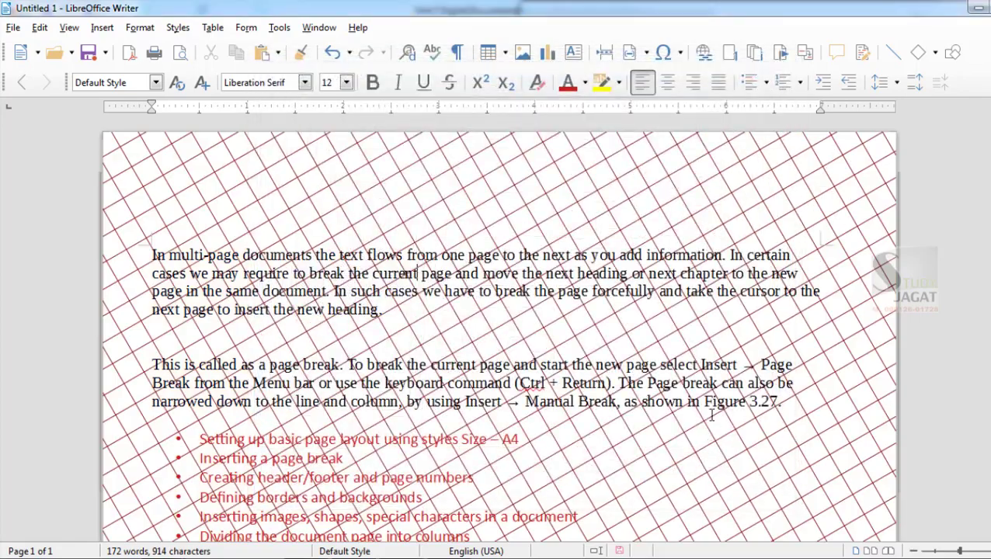
{"action": "scroll", "coordinate": [710, 411], "scroll_direction": "down", "scroll_amount": 6}
{"action": "scroll", "coordinate": [716, 402], "scroll_direction": "up", "scroll_amount": 10}
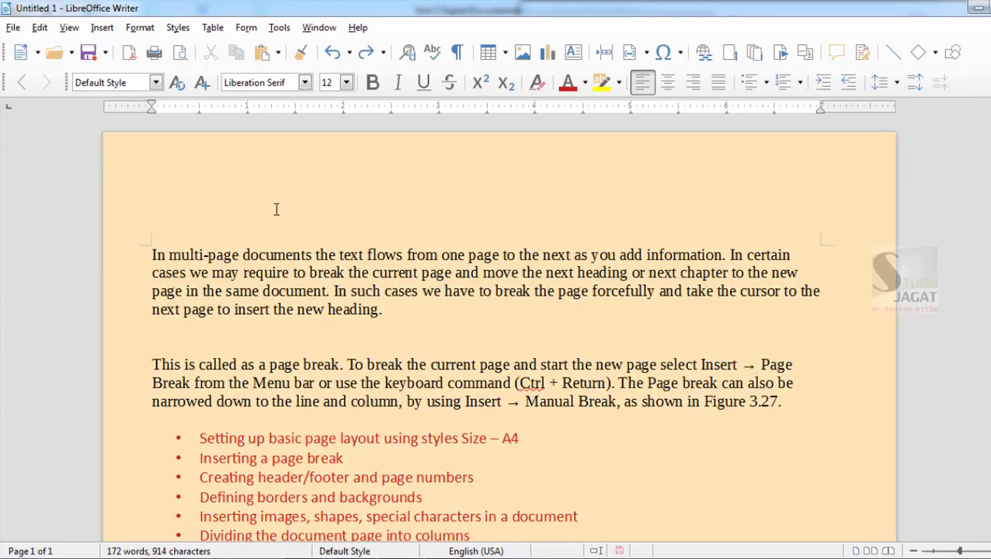
Step: Give the default page style borders on all four sides, with a gray shadow cast to the lower right
{"action": "left_click", "coordinate": [141, 28]}
{"action": "left_click", "coordinate": [293, 231]}
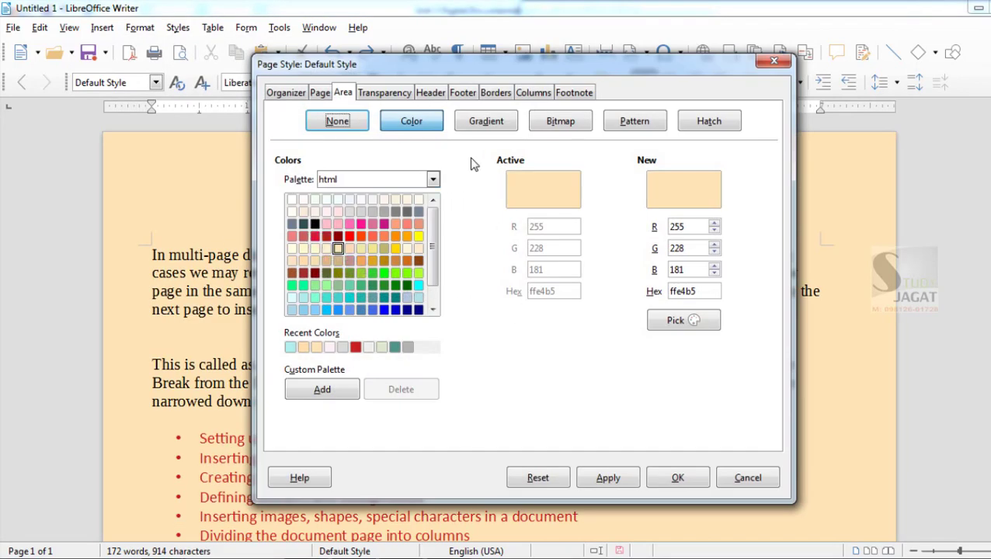
{"action": "left_click", "coordinate": [495, 93]}
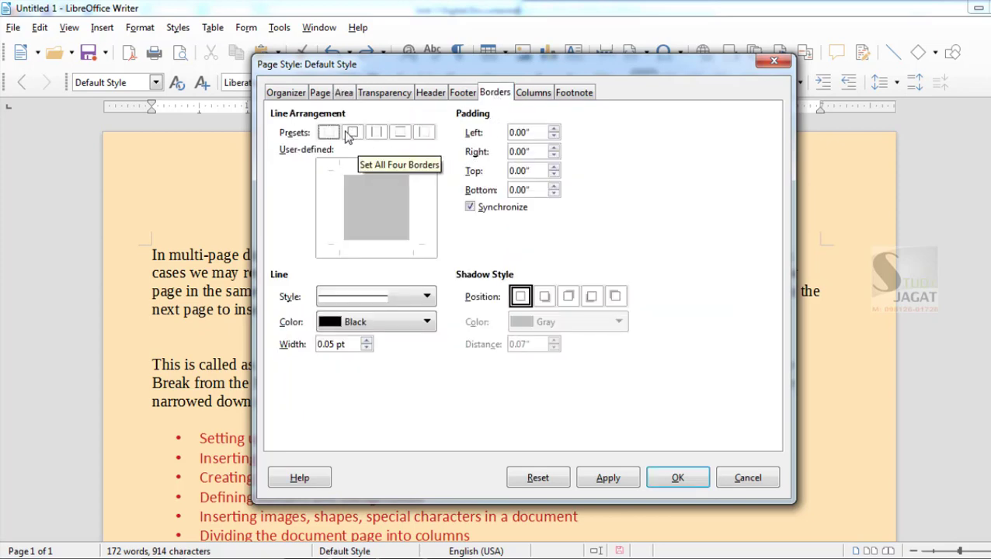
{"action": "left_click", "coordinate": [354, 134]}
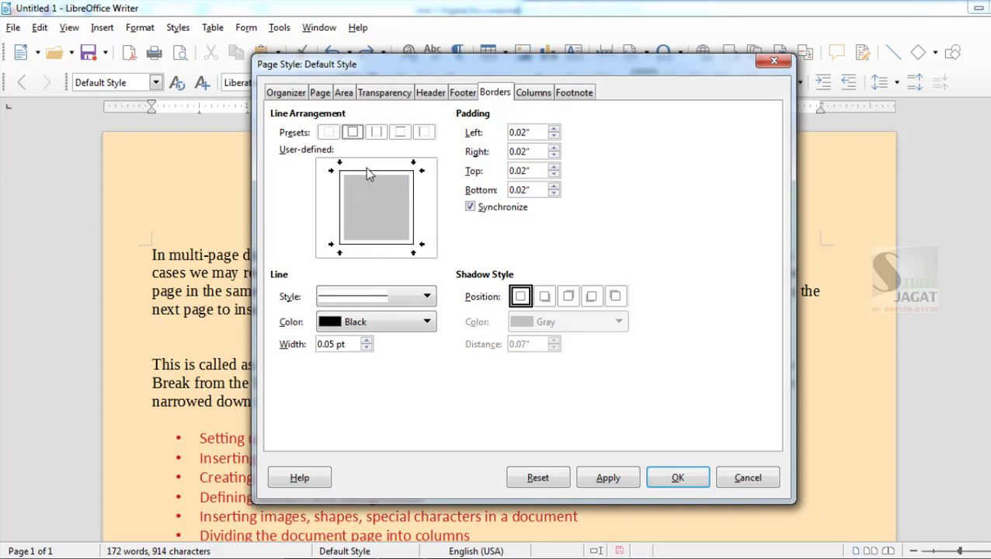
{"action": "left_click", "coordinate": [544, 297]}
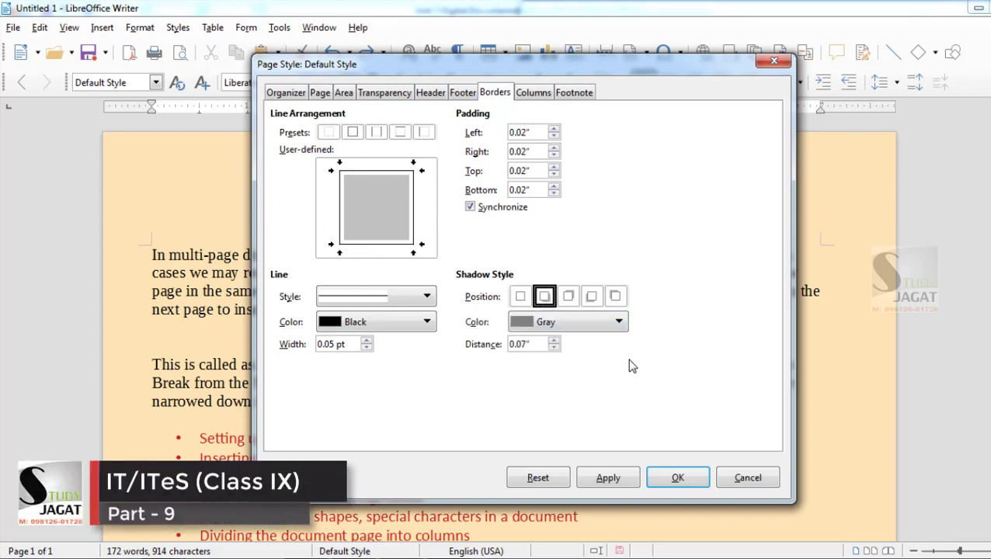
{"action": "left_click", "coordinate": [617, 325]}
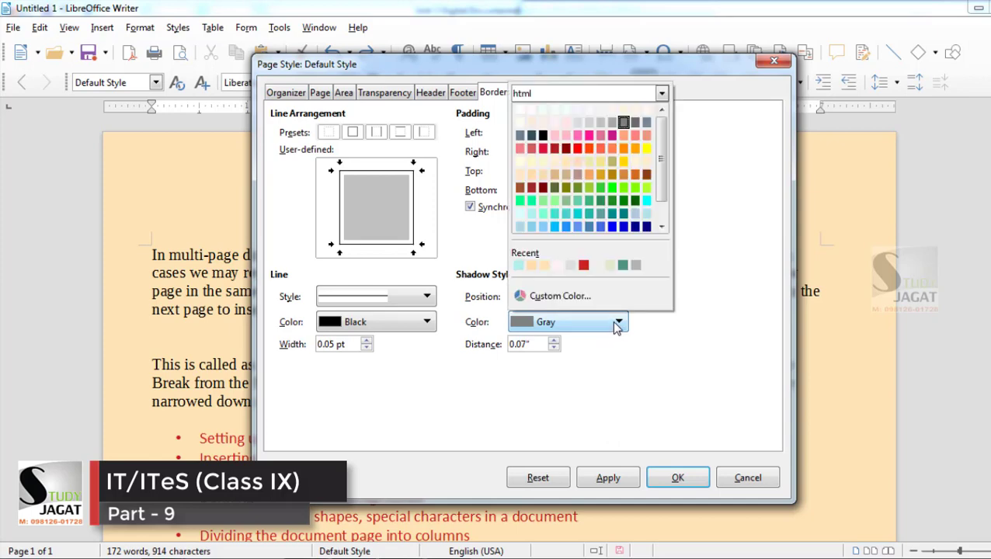
{"action": "left_click", "coordinate": [682, 326]}
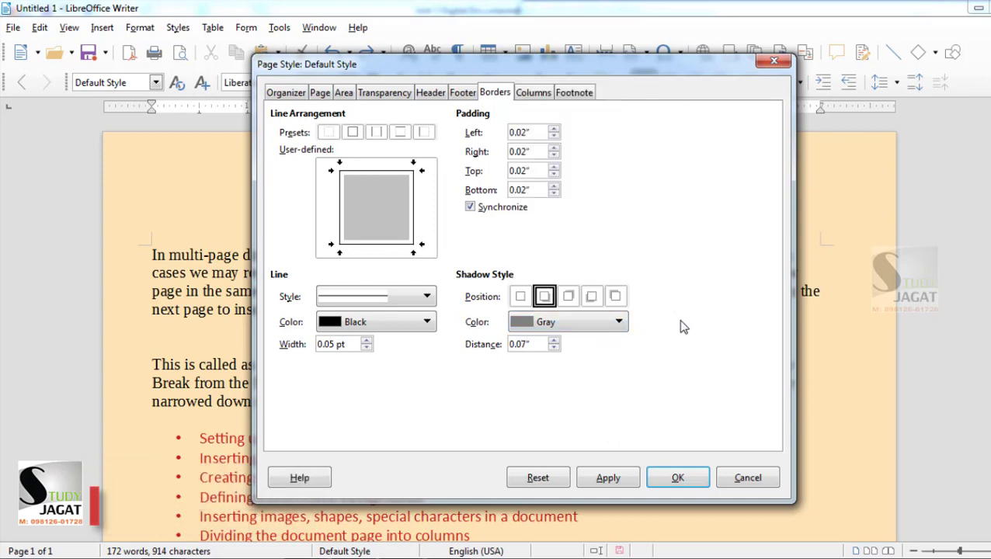
Step: Change the page border to a double line in Blue and apply the page style to the document
{"action": "left_click", "coordinate": [427, 296]}
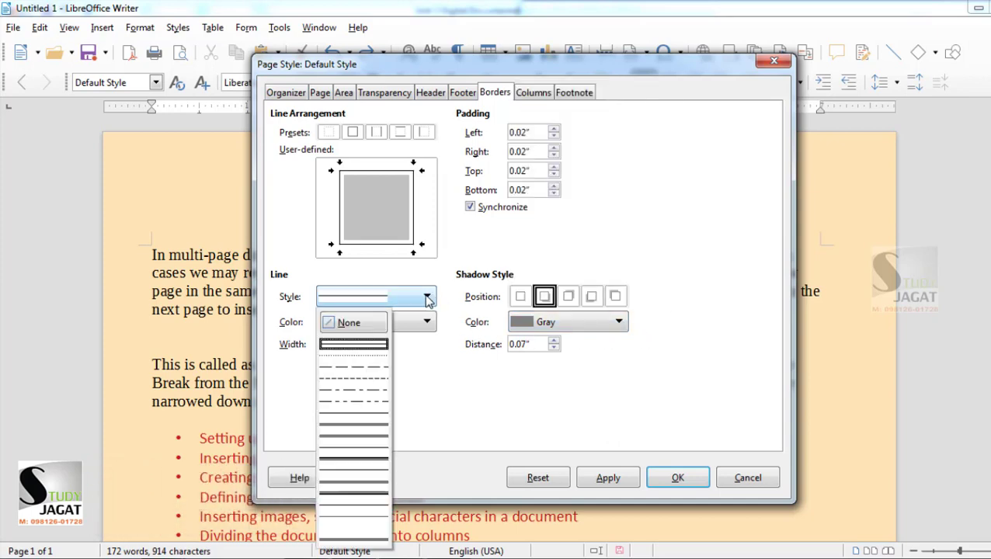
{"action": "left_click", "coordinate": [368, 464]}
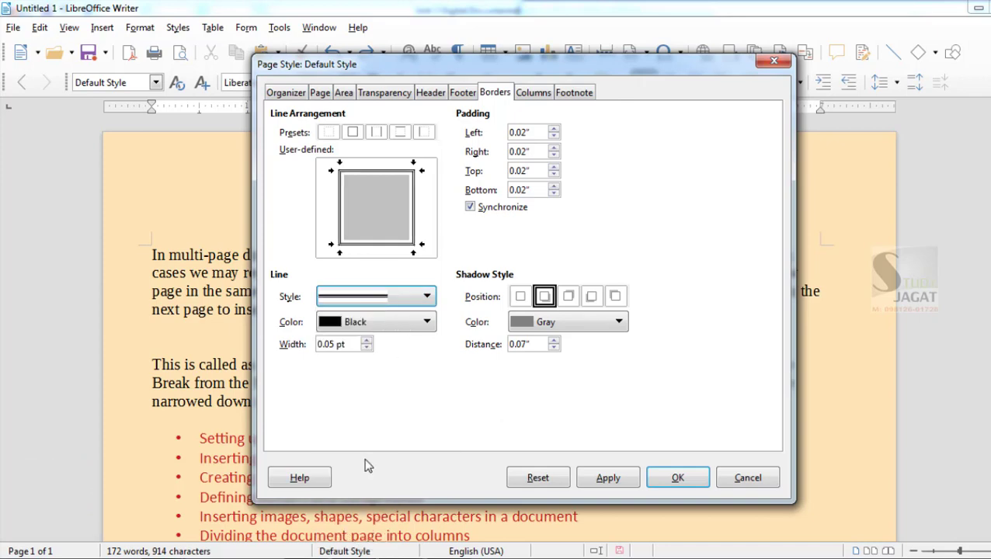
{"action": "left_click", "coordinate": [426, 322]}
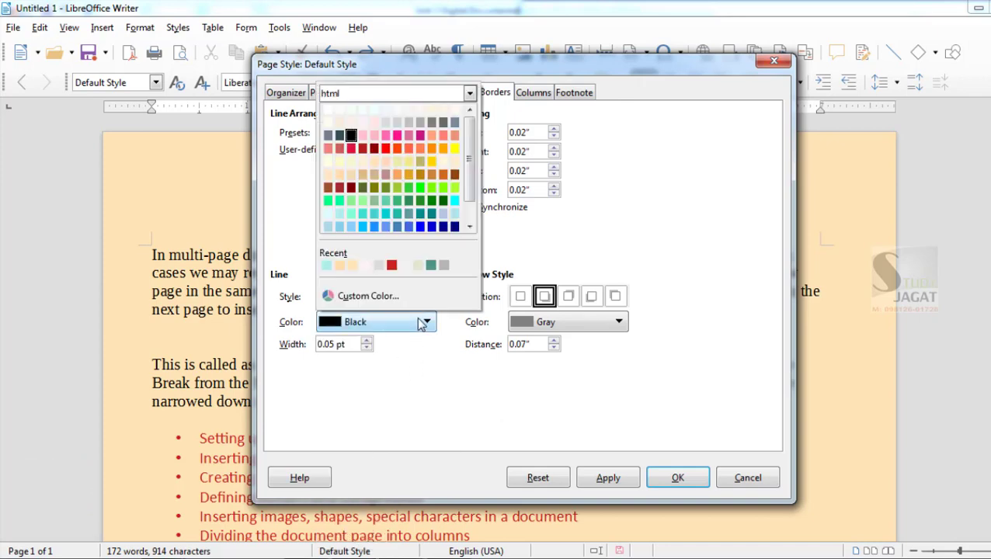
{"action": "left_click", "coordinate": [420, 226]}
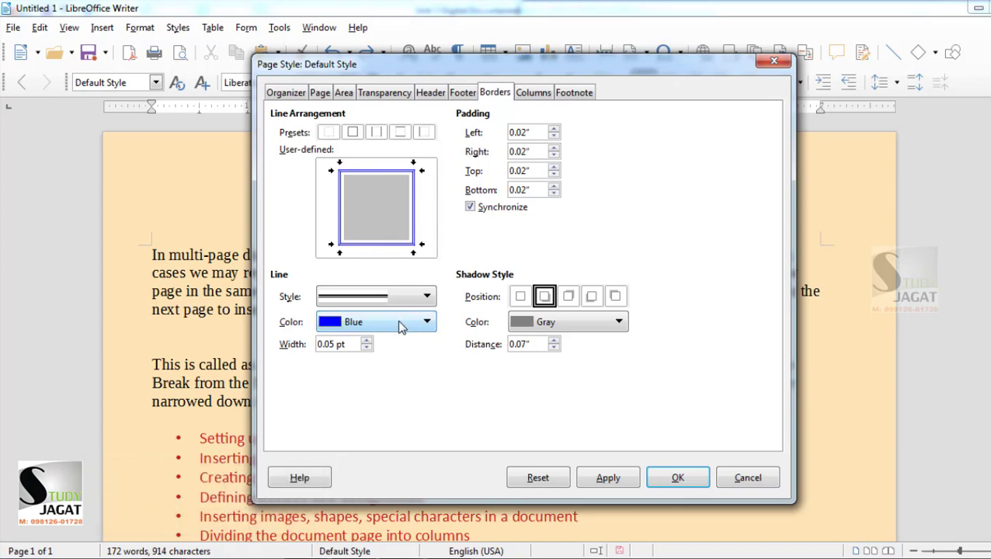
{"action": "left_click", "coordinate": [686, 474]}
{"action": "scroll", "coordinate": [646, 408], "scroll_direction": "down", "scroll_amount": 10}
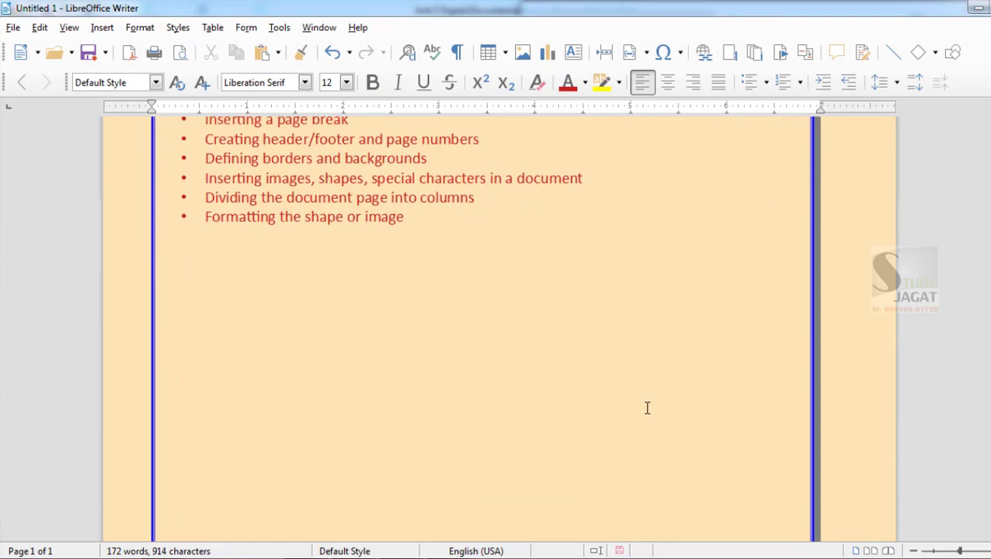
{"action": "scroll", "coordinate": [647, 407], "scroll_direction": "up", "scroll_amount": 10}
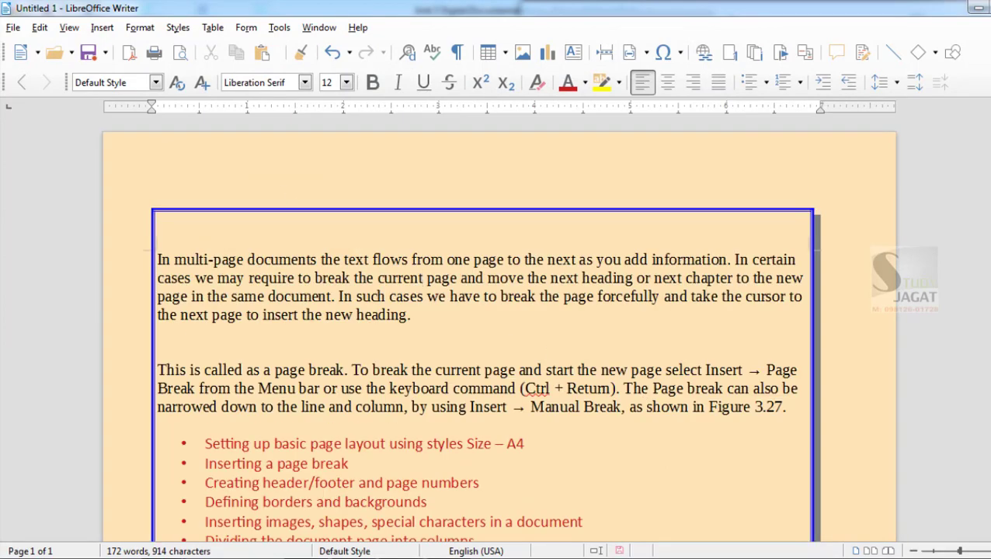
Step: Review the header, footer and column settings of the default page style
{"action": "left_click", "coordinate": [139, 27]}
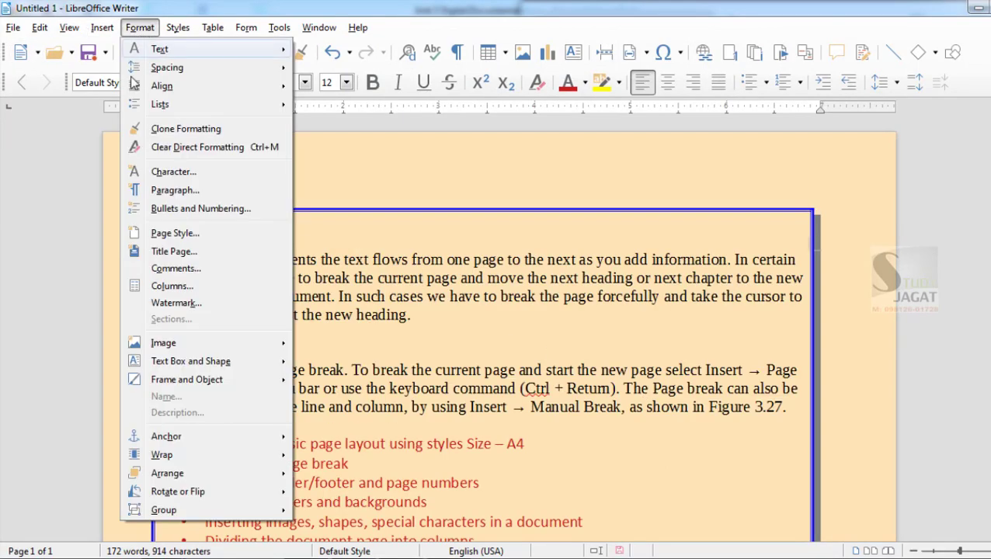
{"action": "left_click", "coordinate": [185, 243]}
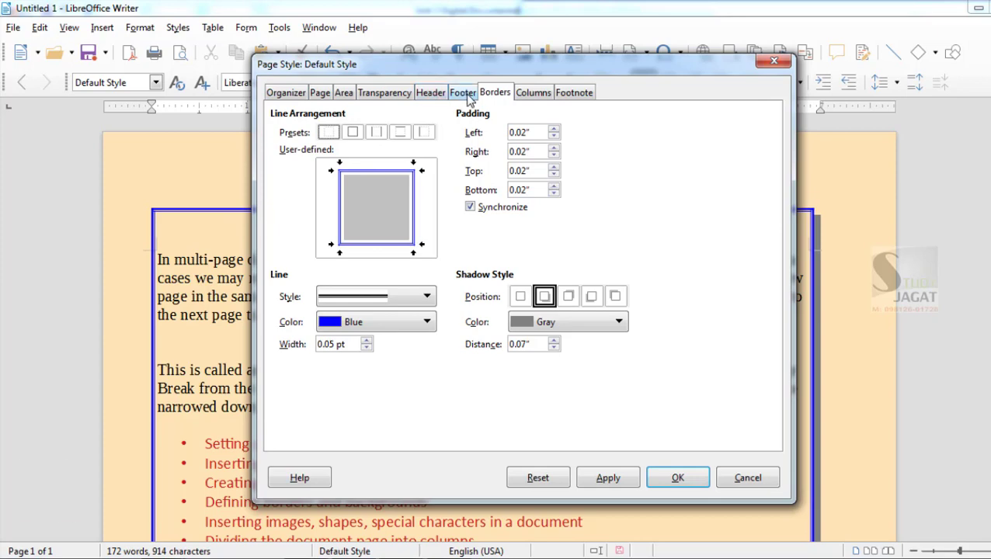
{"action": "left_click", "coordinate": [430, 94]}
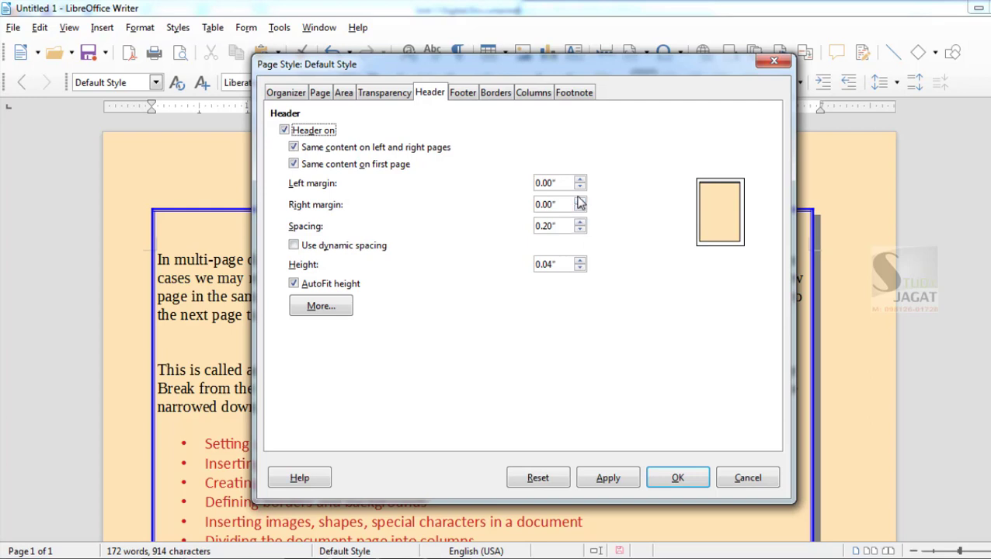
{"action": "left_click", "coordinate": [458, 96]}
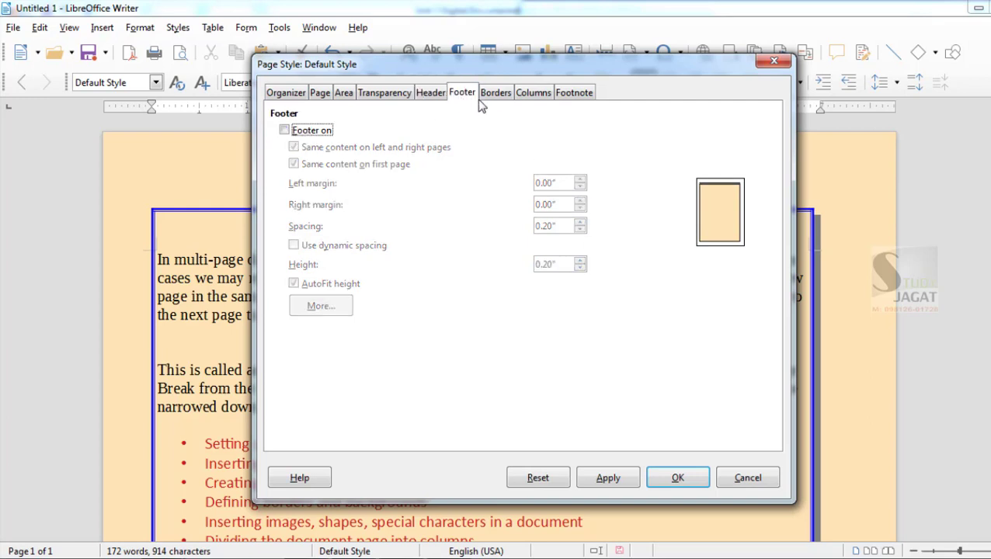
{"action": "left_click", "coordinate": [534, 95]}
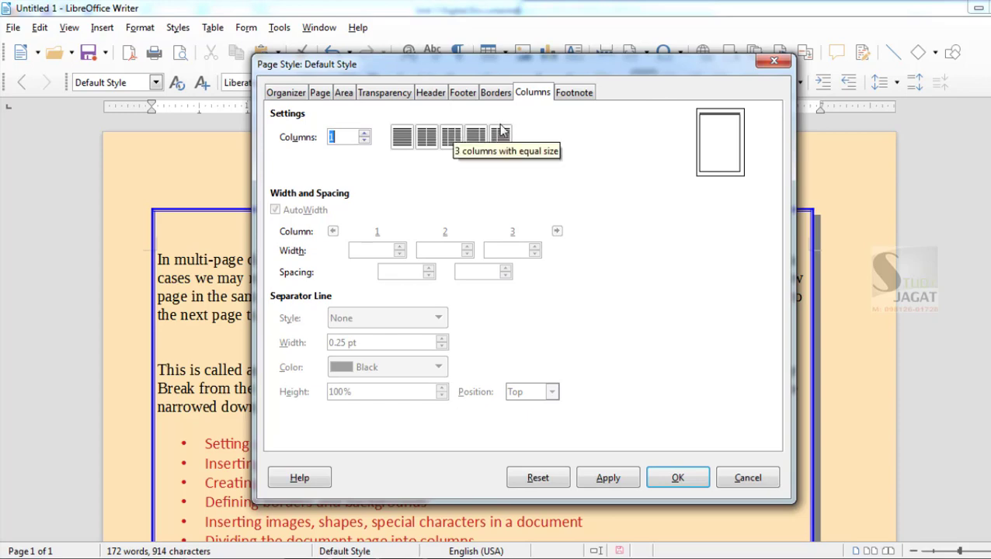
{"action": "left_click", "coordinate": [694, 480]}
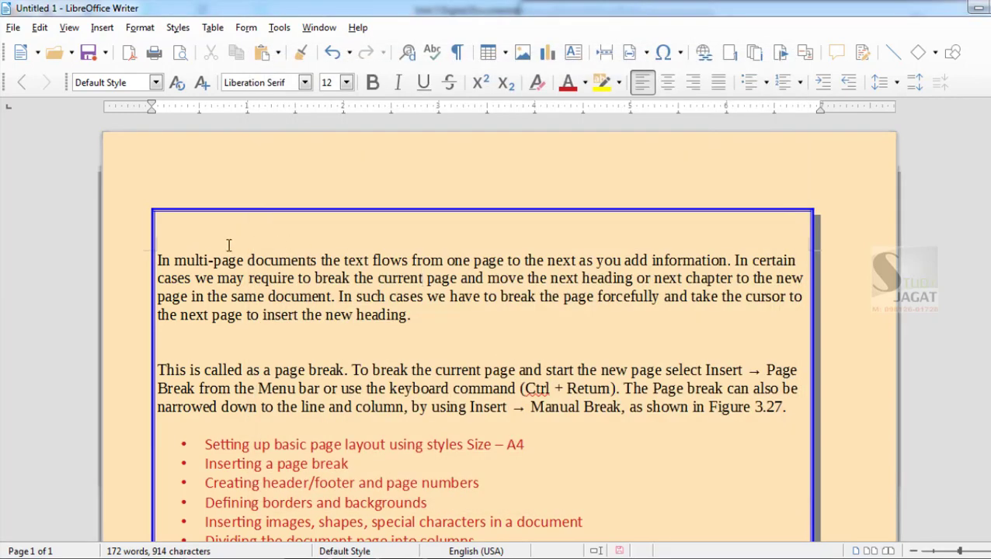
Step: Undo the page border and background colour changes so the page is plain again
{"action": "scroll", "coordinate": [211, 260], "scroll_direction": "down", "scroll_amount": 1}
{"action": "scroll", "coordinate": [158, 266], "scroll_direction": "up", "scroll_amount": 1}
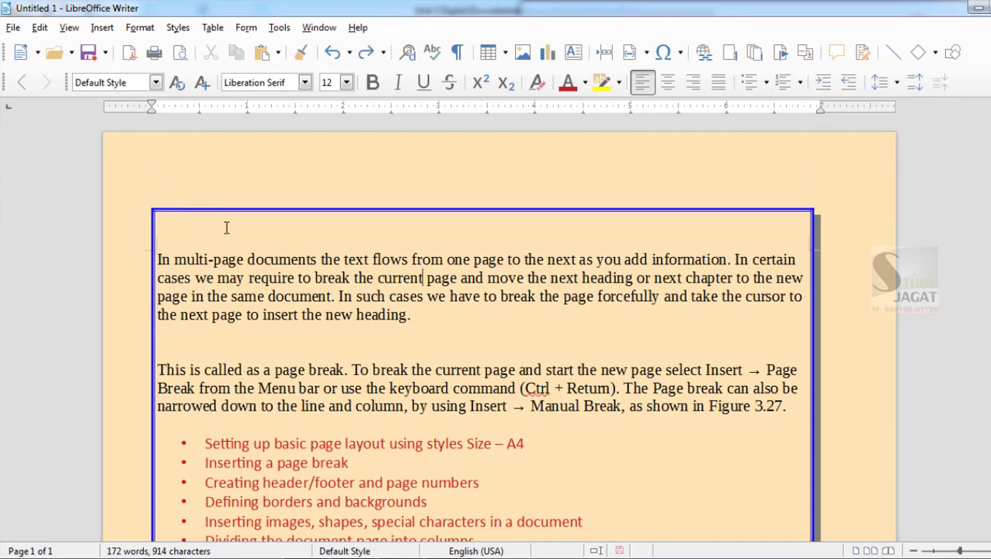
{"action": "key", "text": "ctrl+z"}
{"action": "key", "text": "ctrl+z"}
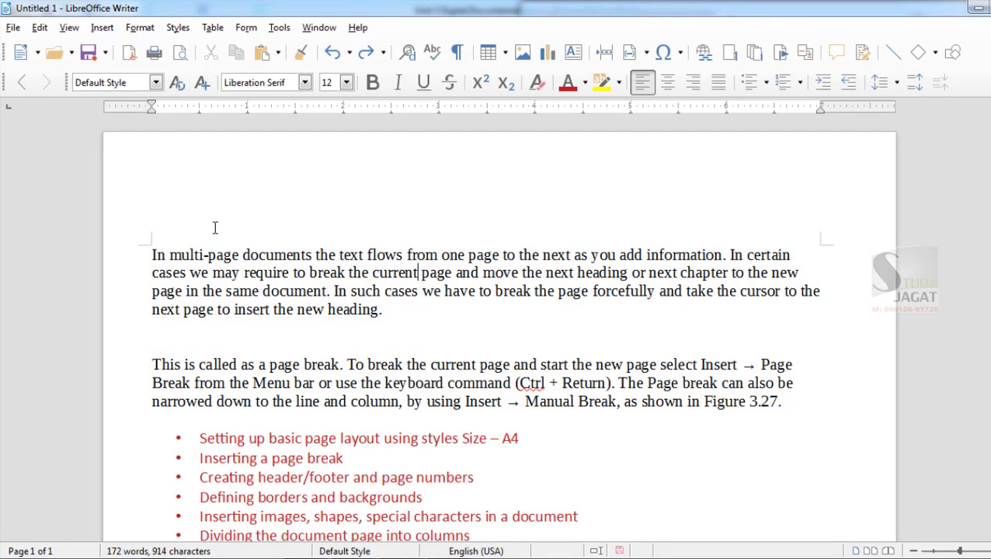
{"action": "scroll", "coordinate": [215, 227], "scroll_direction": "down", "scroll_amount": 5}
{"action": "scroll", "coordinate": [215, 229], "scroll_direction": "up", "scroll_amount": 5}
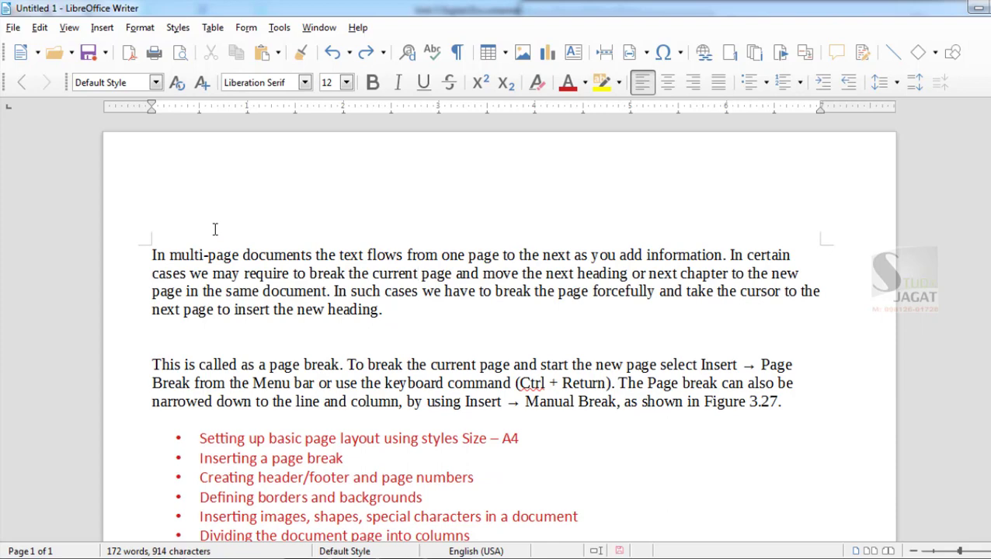
Step: Insert a page break at the first blank line after the opening paragraph
{"action": "left_click_drag", "start_coordinate": [200, 458], "coordinate": [348, 463]}
{"action": "scroll", "coordinate": [190, 291], "scroll_direction": "down", "scroll_amount": 1}
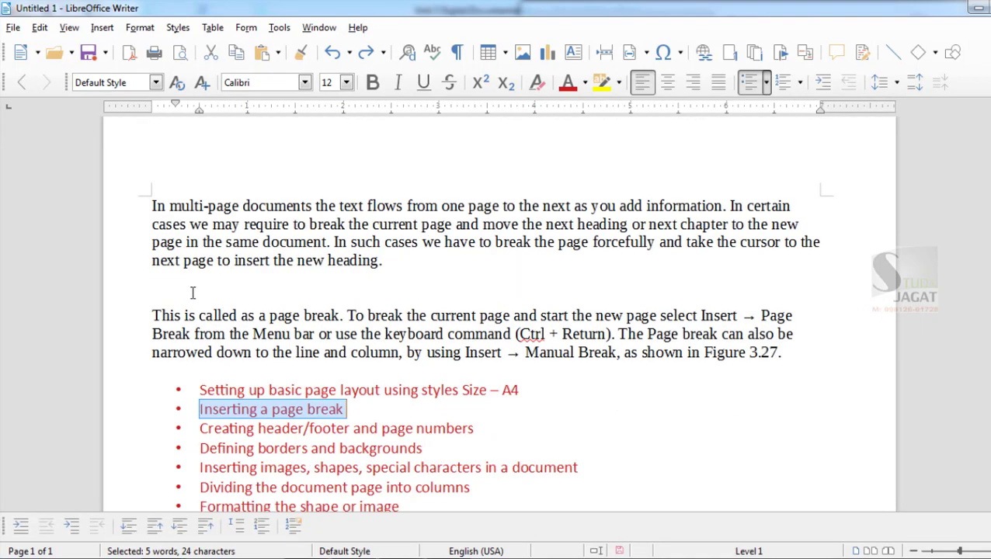
{"action": "left_click", "coordinate": [164, 282]}
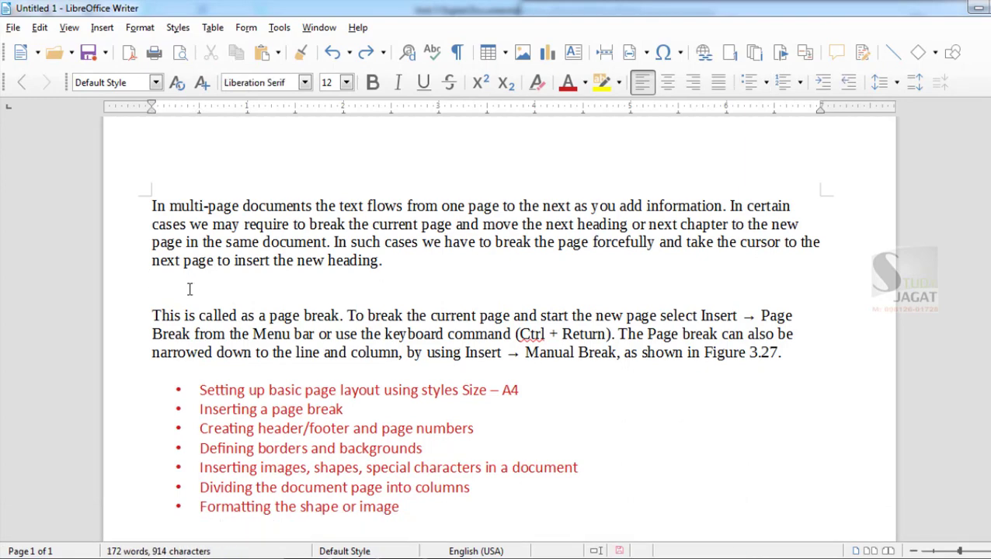
{"action": "scroll", "coordinate": [179, 287], "scroll_direction": "down", "scroll_amount": 10}
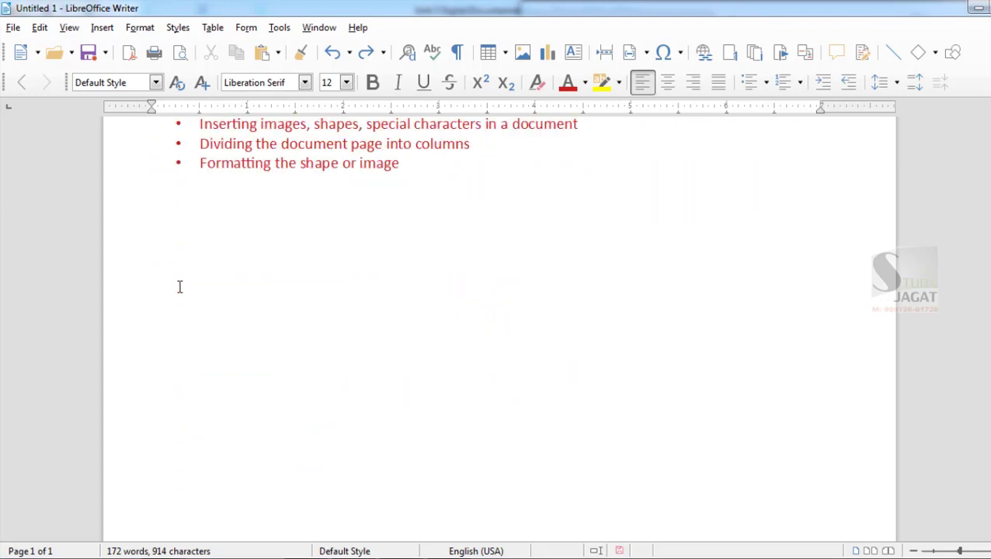
{"action": "scroll", "coordinate": [179, 291], "scroll_direction": "up", "scroll_amount": 10}
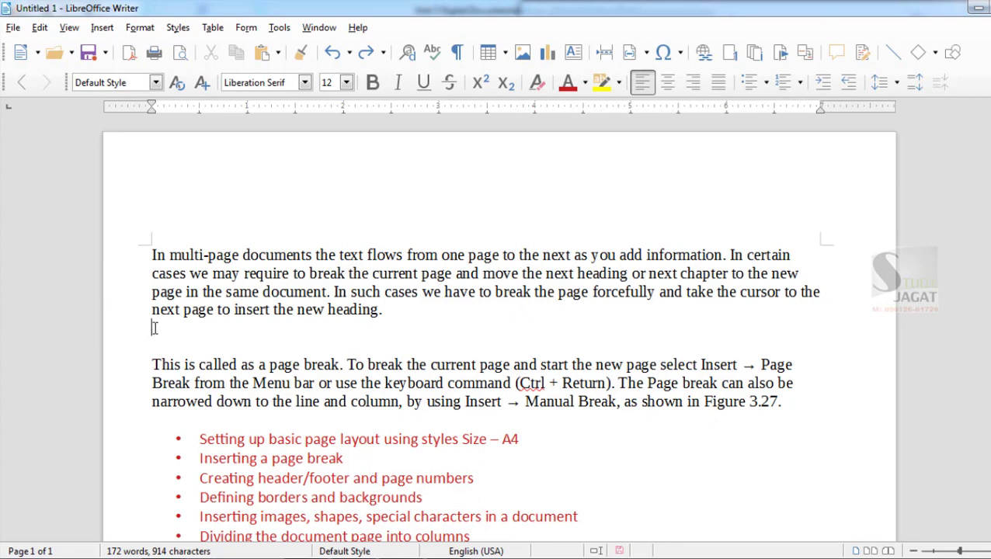
{"action": "left_click", "coordinate": [99, 27]}
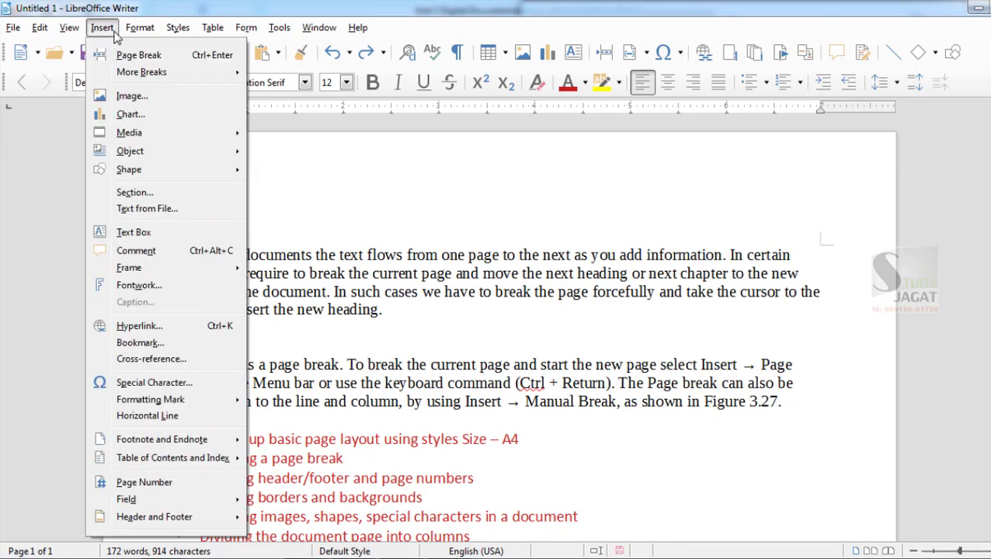
{"action": "mouse_move", "coordinate": [140, 27]}
{"action": "mouse_move", "coordinate": [98, 35]}
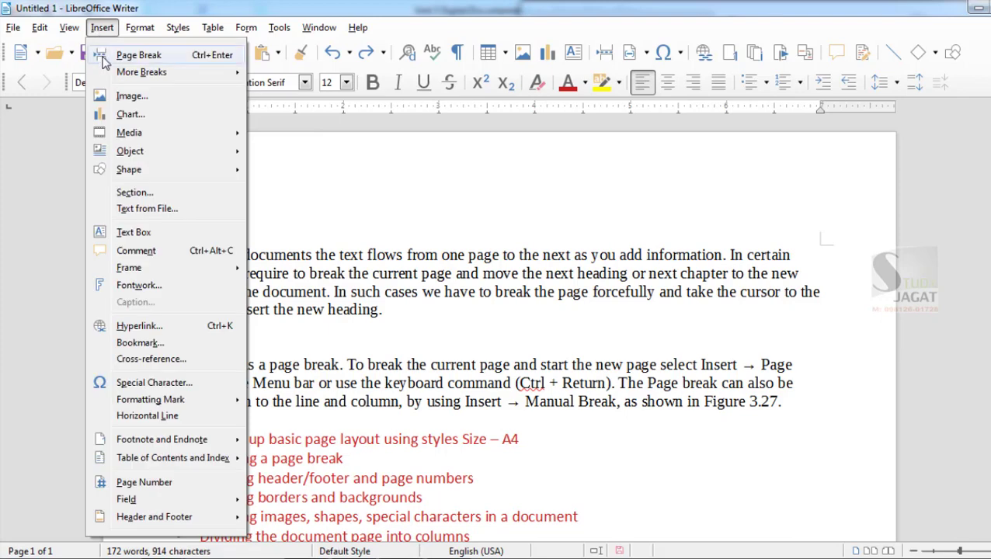
{"action": "left_click", "coordinate": [154, 62]}
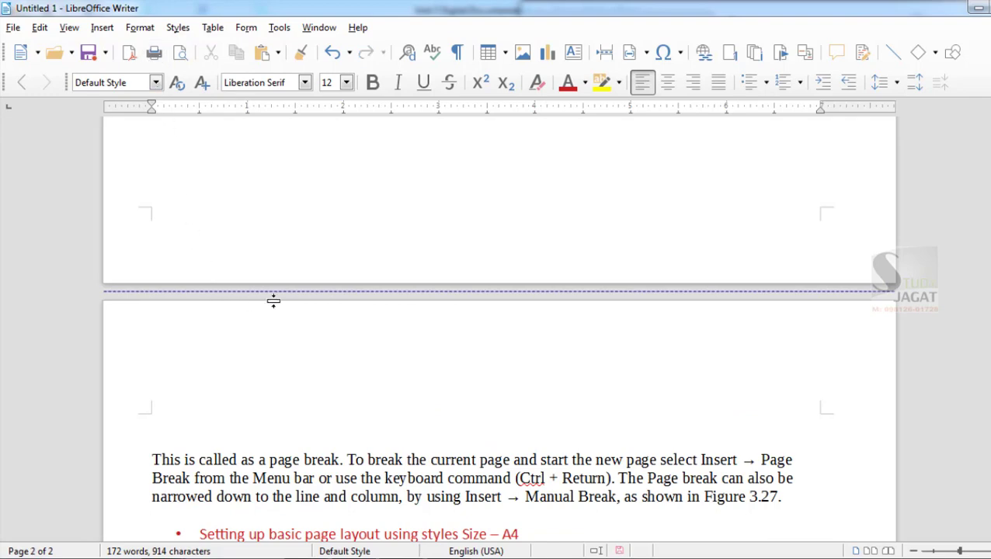
Step: Check how the text is split across the two pages, and undo the page break
{"action": "scroll", "coordinate": [273, 301], "scroll_direction": "down", "scroll_amount": 3}
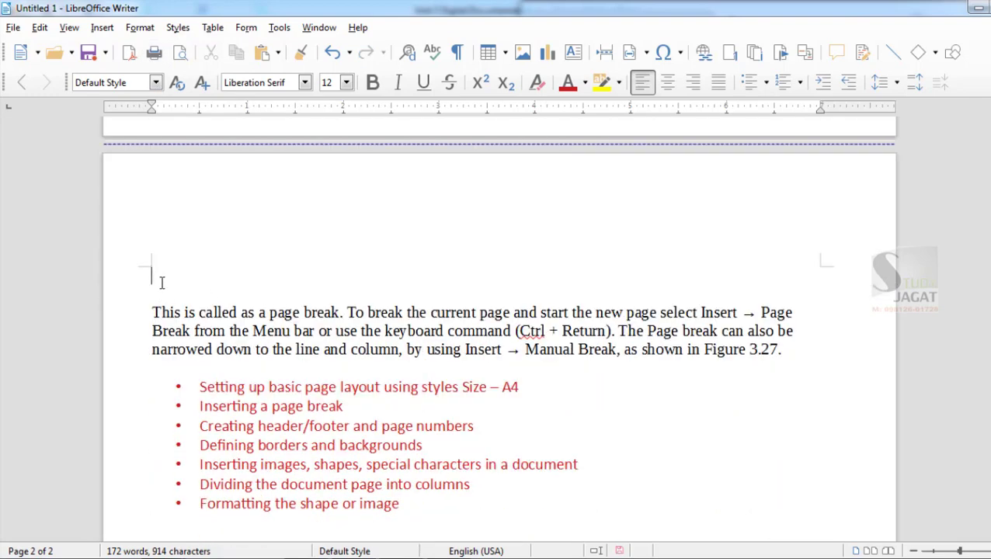
{"action": "left_click_drag", "start_coordinate": [161, 281], "coordinate": [247, 523]}
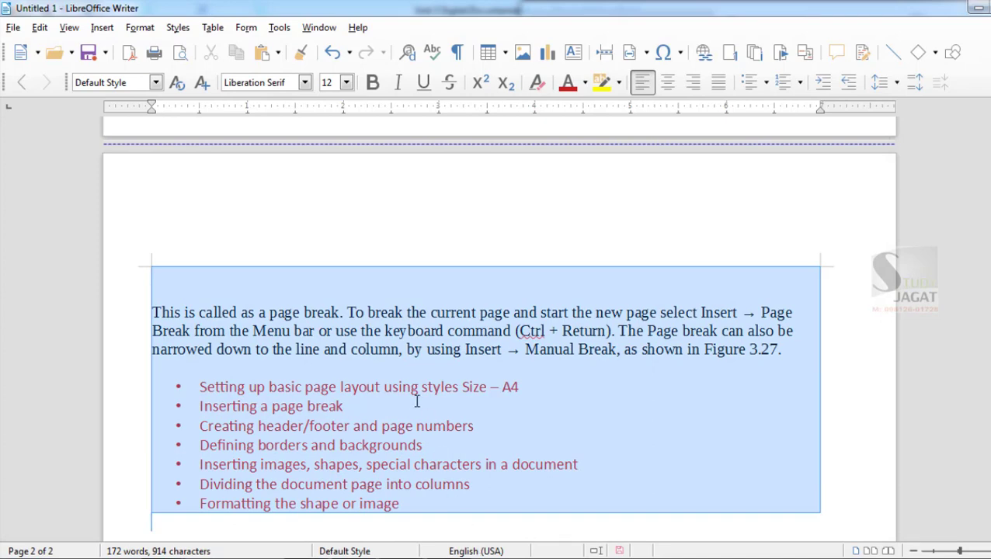
{"action": "scroll", "coordinate": [416, 400], "scroll_direction": "up", "scroll_amount": 15}
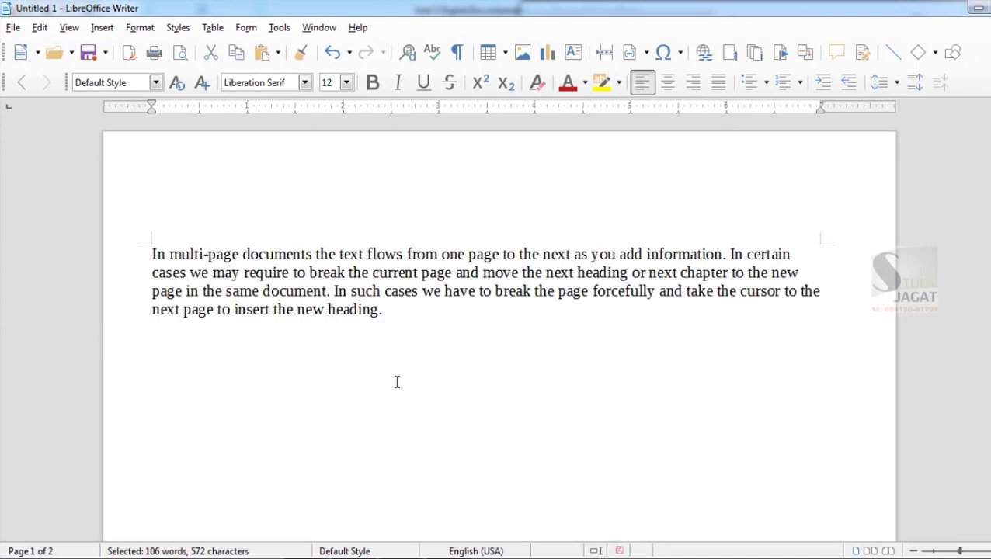
{"action": "left_click_drag", "start_coordinate": [385, 310], "coordinate": [153, 235]}
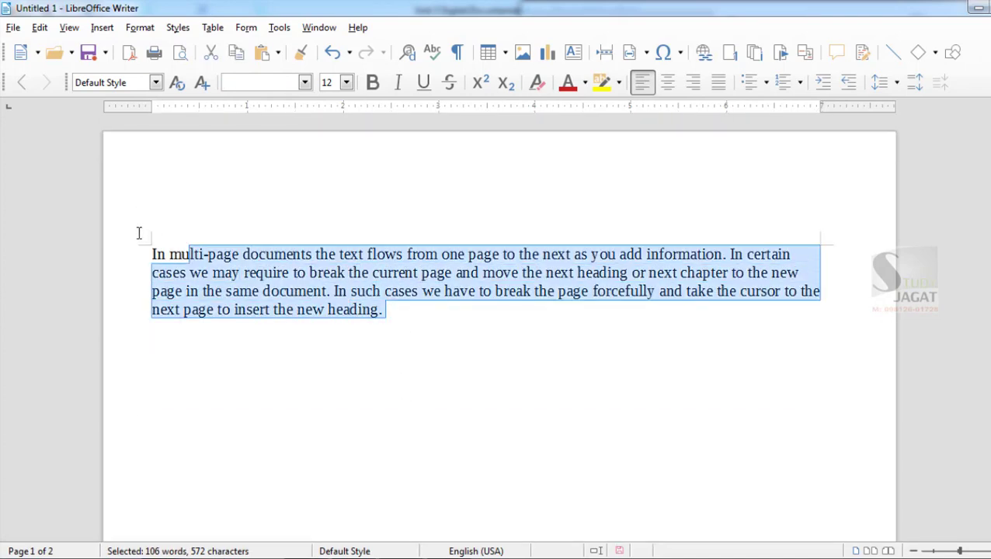
{"action": "left_click", "coordinate": [396, 334]}
{"action": "key", "text": "ctrl+z"}
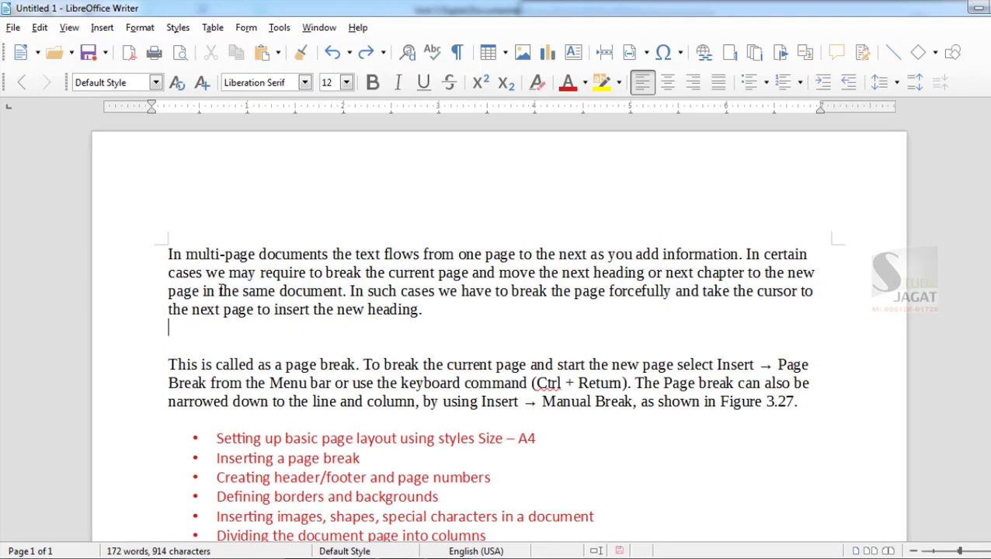
Step: Review the line, column and page break types offered for a manual break, and cancel without inserting one
{"action": "left_click", "coordinate": [102, 29]}
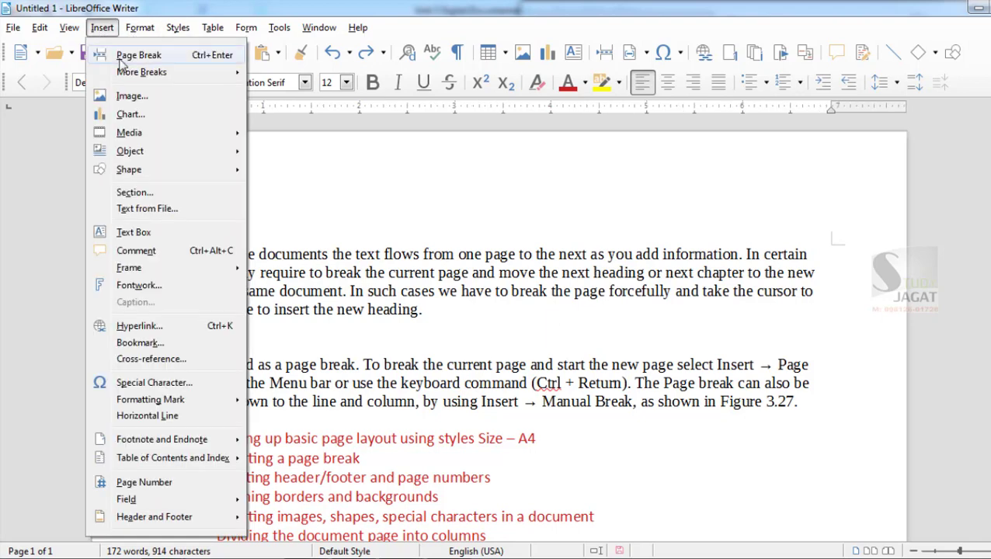
{"action": "mouse_move", "coordinate": [196, 73]}
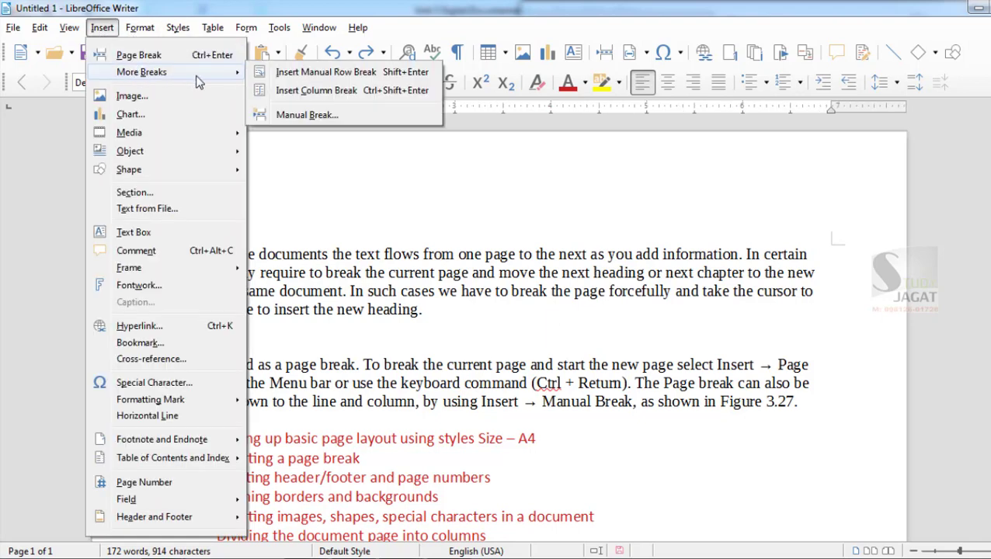
{"action": "left_click", "coordinate": [307, 115]}
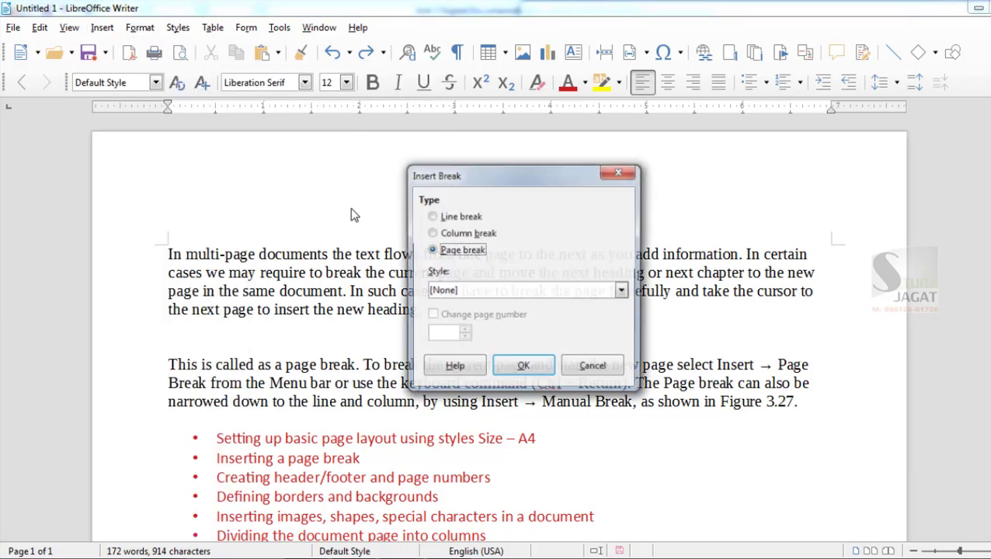
{"action": "left_click", "coordinate": [433, 217]}
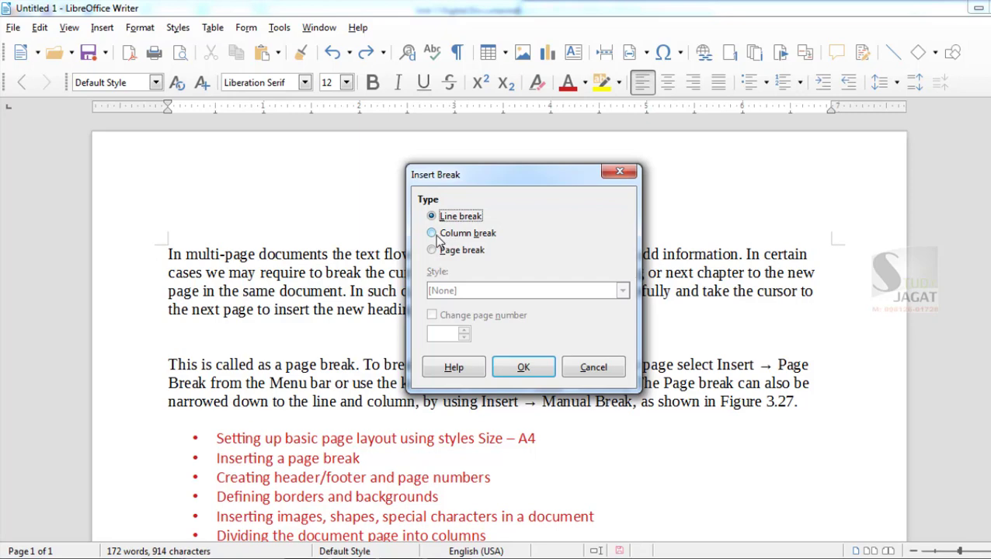
{"action": "left_click", "coordinate": [431, 235]}
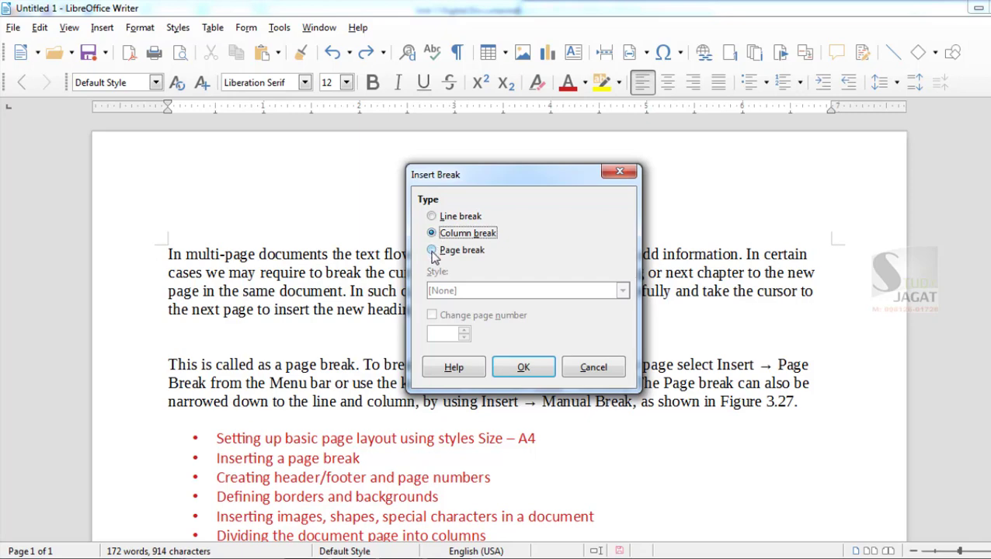
{"action": "left_click", "coordinate": [432, 250]}
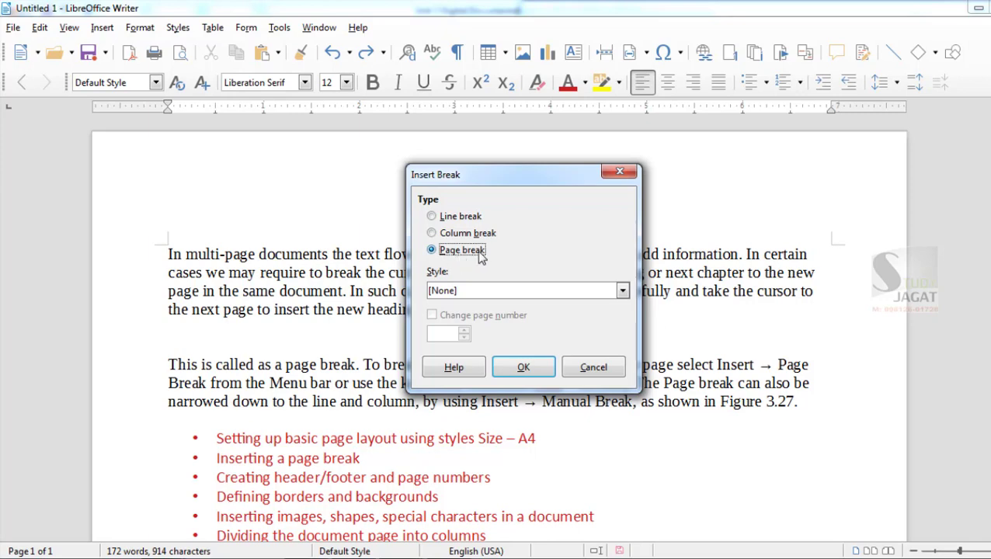
{"action": "left_click", "coordinate": [593, 367]}
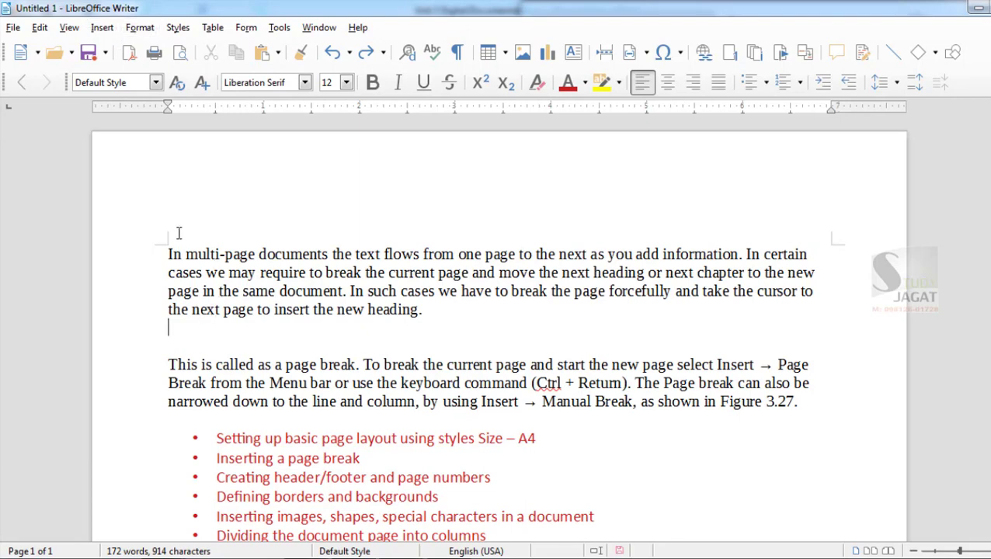
Step: Remove the header from all page styles and confirm its deletion
{"action": "left_click", "coordinate": [102, 31]}
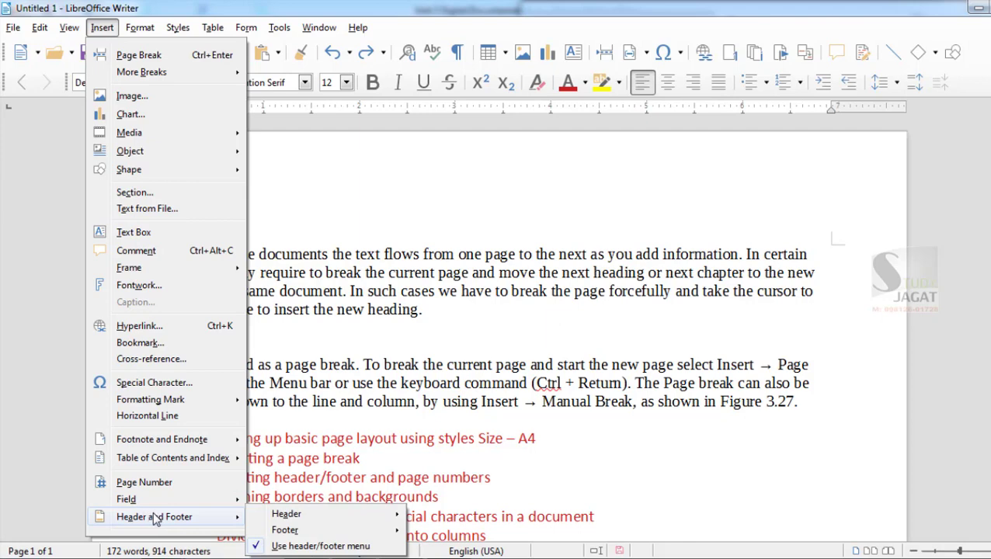
{"action": "mouse_move", "coordinate": [278, 523]}
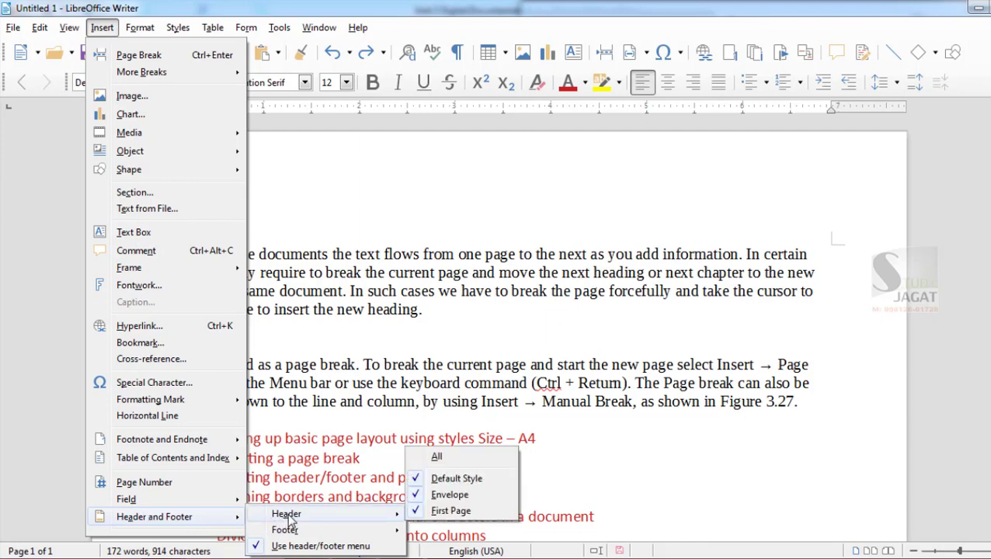
{"action": "left_click", "coordinate": [438, 457]}
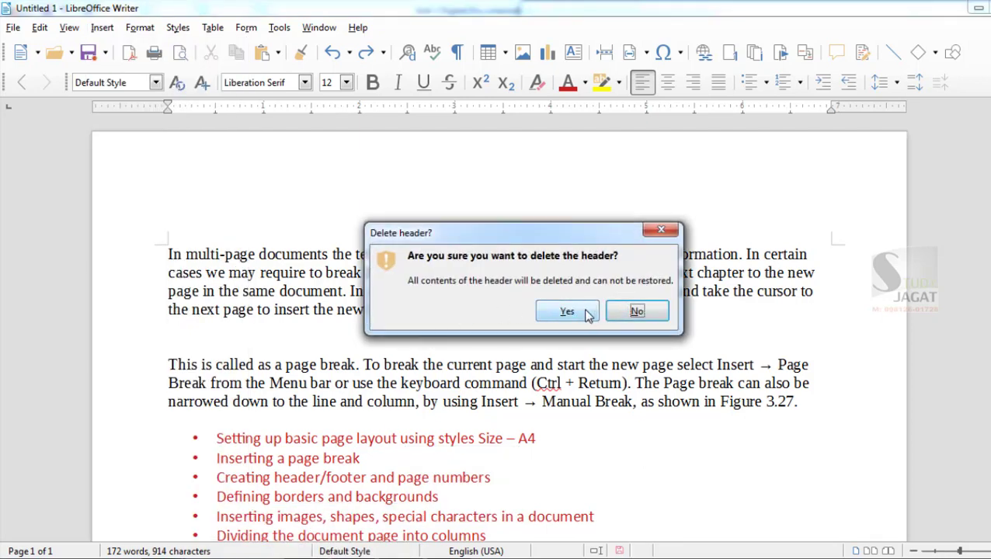
{"action": "left_click", "coordinate": [566, 311]}
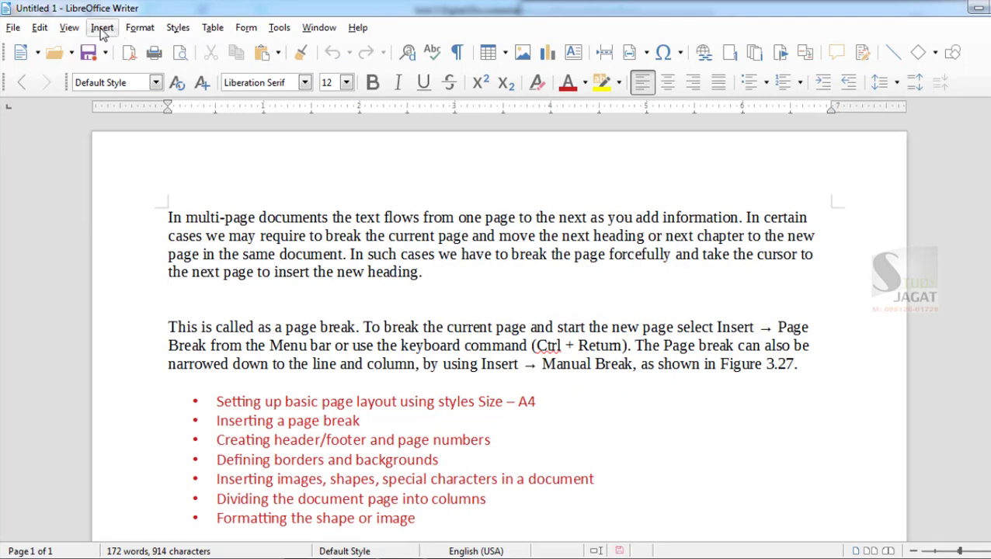
Step: Add a header to all page styles, enter "Study Jagat" in it, and return to the body text
{"action": "left_click", "coordinate": [107, 31]}
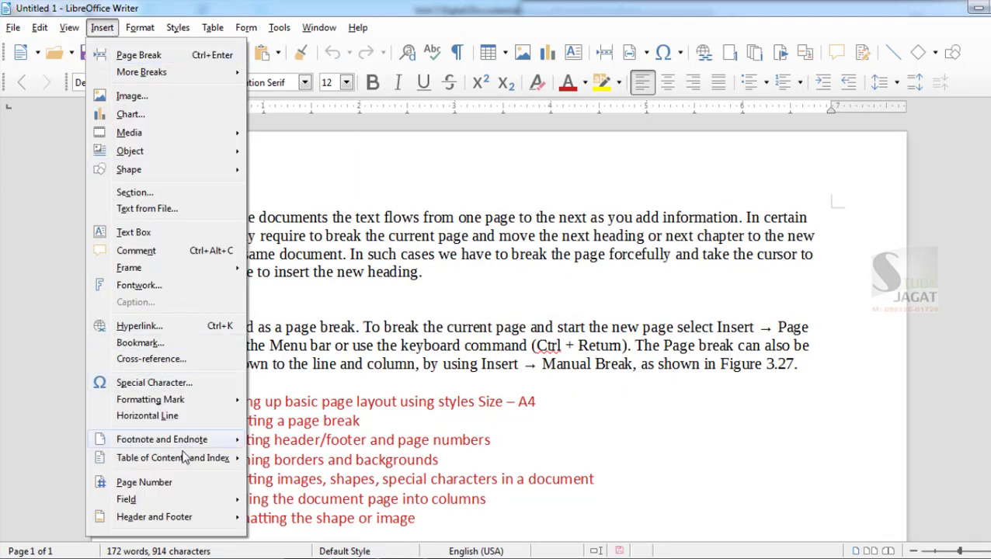
{"action": "mouse_move", "coordinate": [186, 517]}
{"action": "mouse_move", "coordinate": [316, 516]}
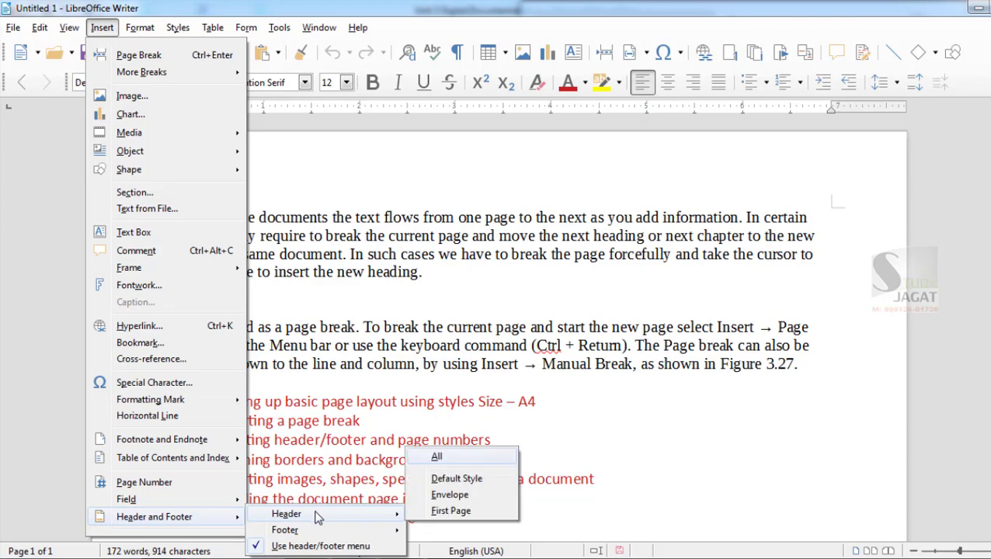
{"action": "left_click", "coordinate": [442, 458]}
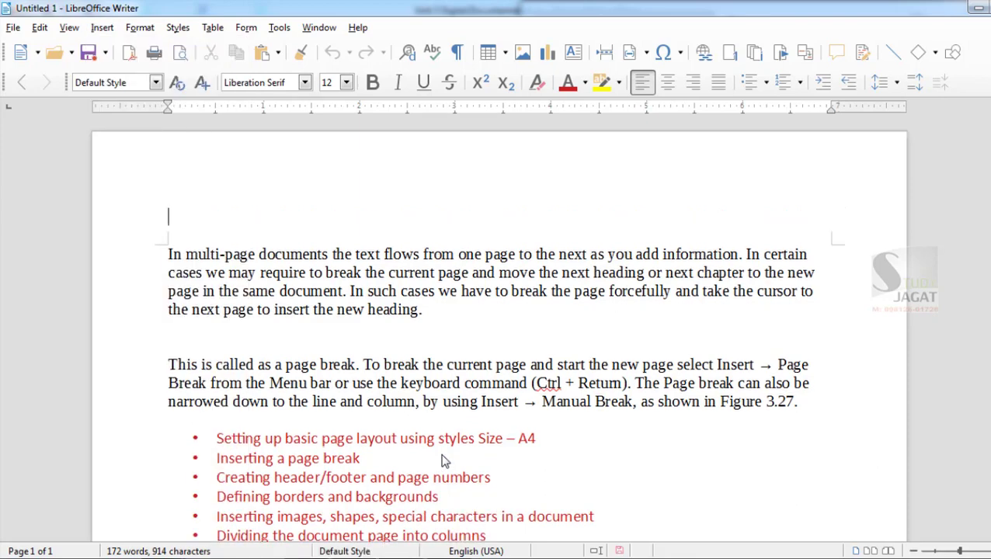
{"action": "left_click", "coordinate": [186, 194]}
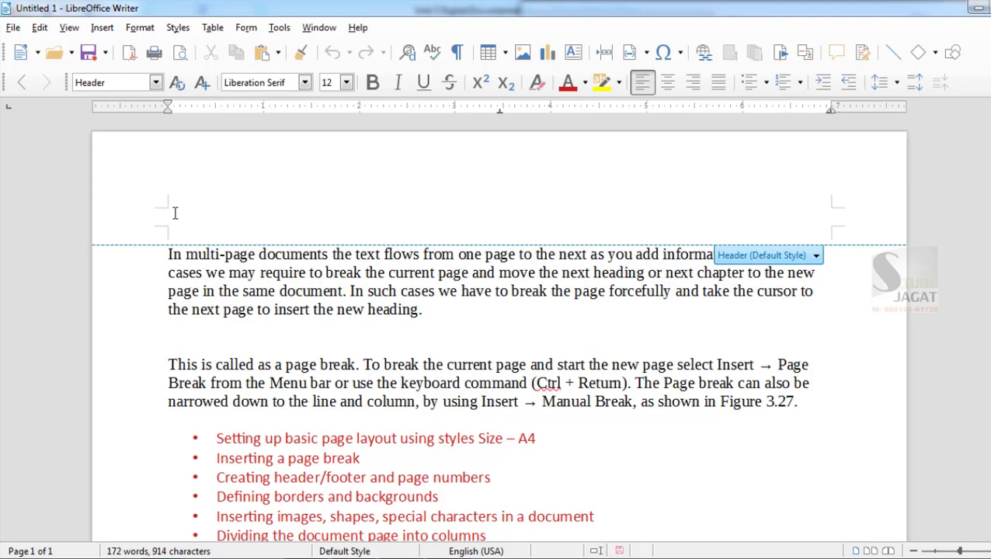
{"action": "type", "text": "Study Jagat"}
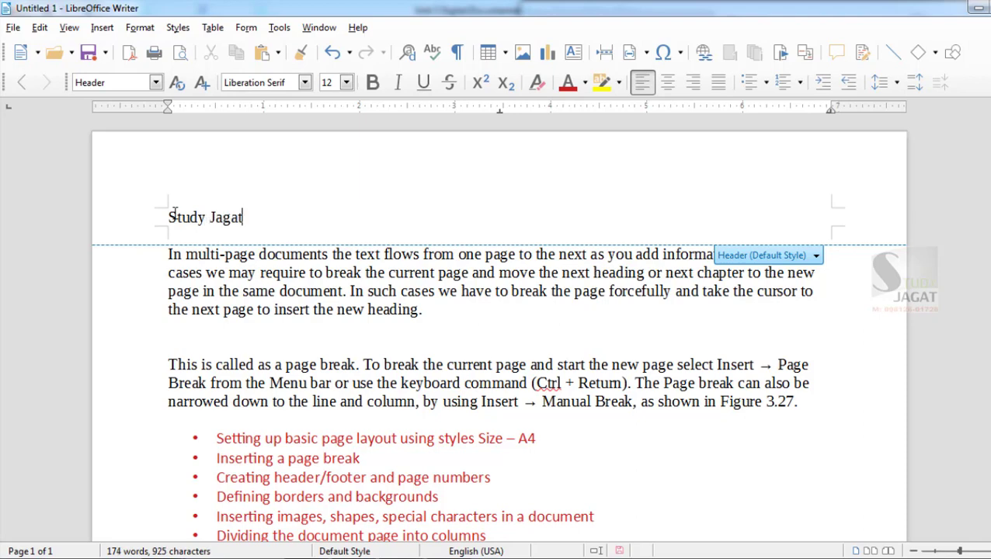
{"action": "left_click", "coordinate": [306, 346]}
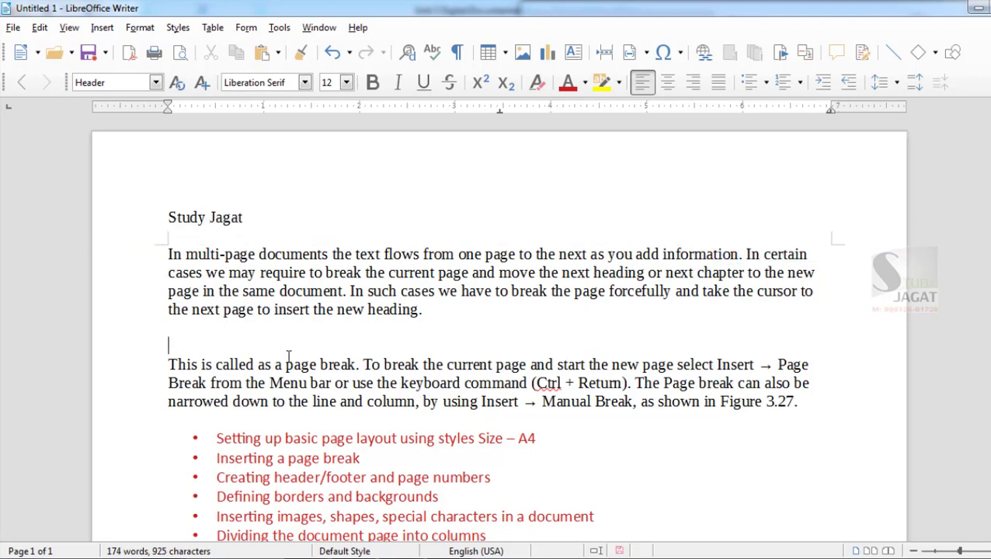
Step: Copy the two paragraphs about page breaks and paste them repeatedly below the bulleted list to fill several pages
{"action": "scroll", "coordinate": [229, 264], "scroll_direction": "down", "scroll_amount": 1}
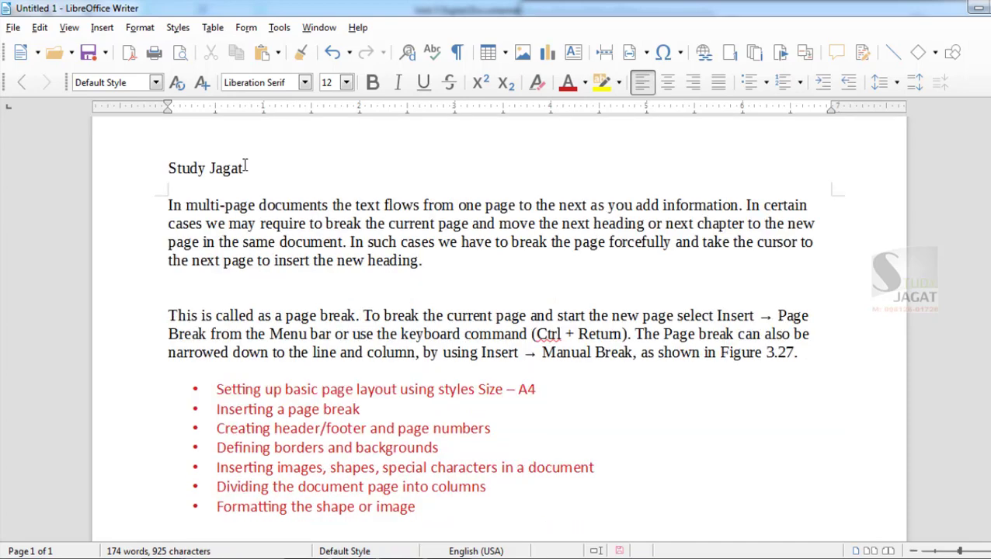
{"action": "scroll", "coordinate": [285, 368], "scroll_direction": "down", "scroll_amount": 1}
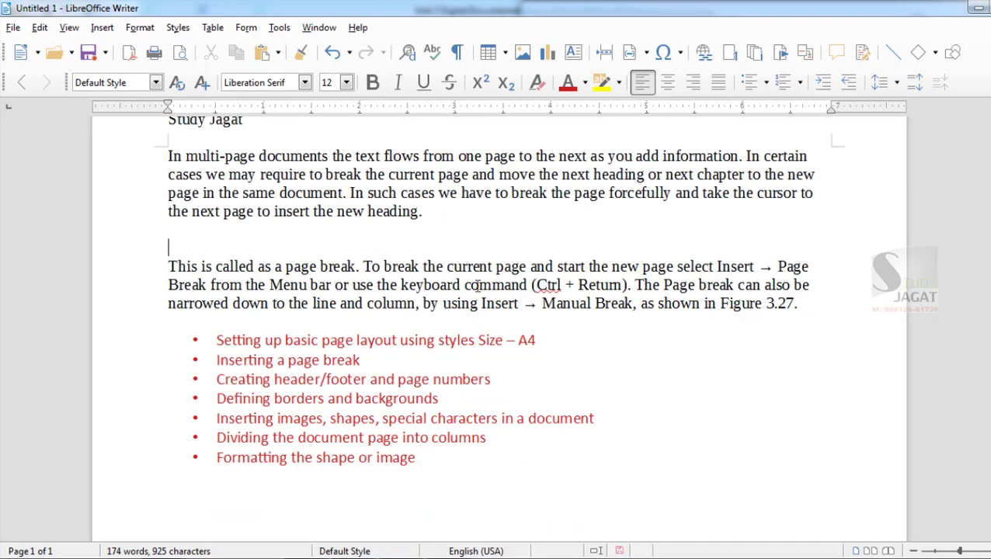
{"action": "left_click_drag", "start_coordinate": [804, 305], "coordinate": [158, 174]}
{"action": "key", "text": "ctrl+c"}
{"action": "left_click", "coordinate": [331, 483]}
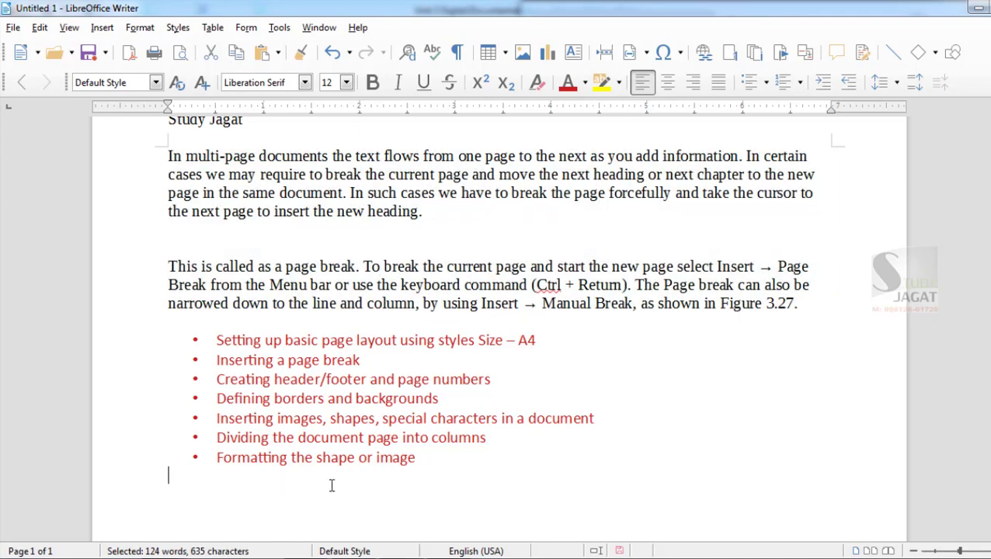
{"action": "key", "text": "Return"}
{"action": "key", "text": "Return"}
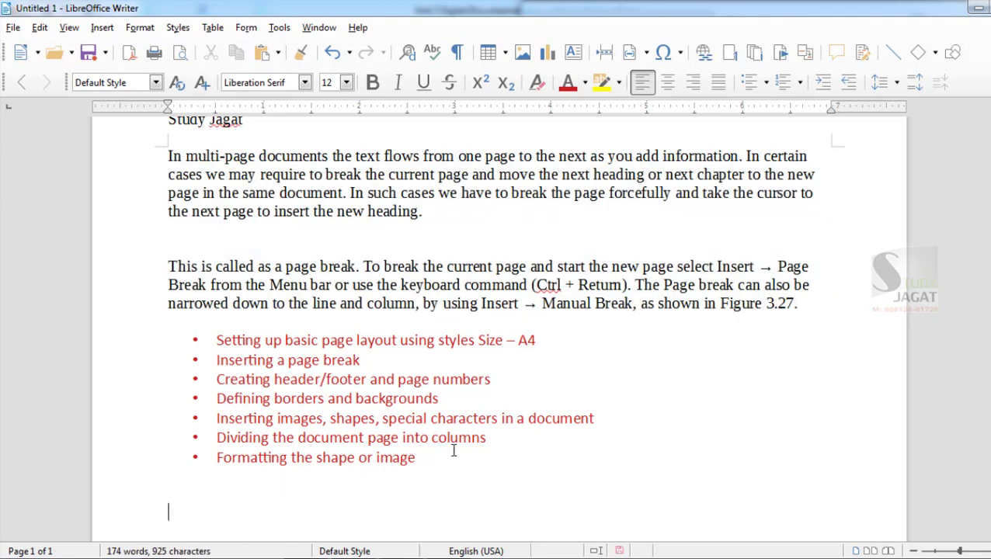
{"action": "key", "text": "ctrl+v"}
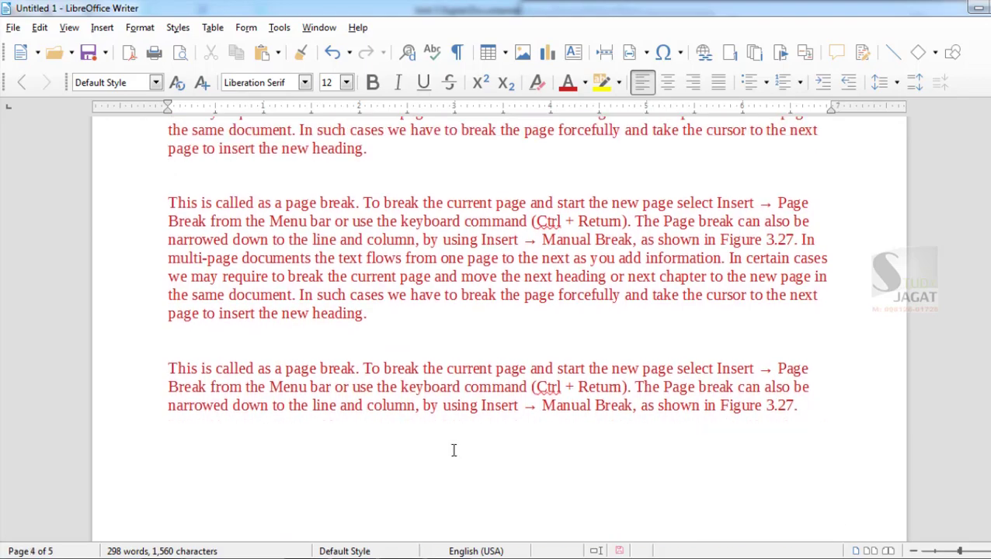
Step: Examine the "Study Jagat" header across the pages of the document, and return to the start of the first page
{"action": "scroll", "coordinate": [364, 460], "scroll_direction": "up", "scroll_amount": 20}
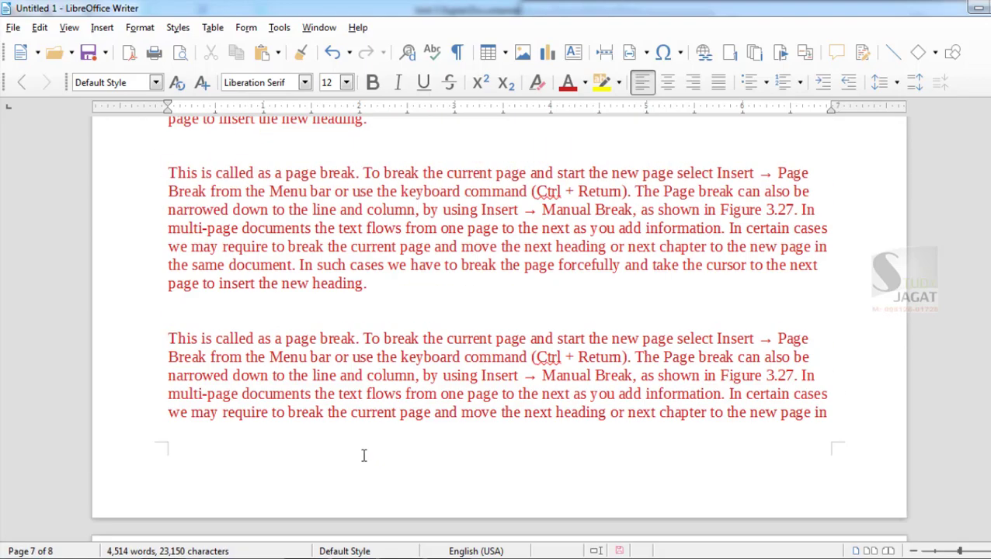
{"action": "scroll", "coordinate": [369, 448], "scroll_direction": "down", "scroll_amount": 7}
{"action": "scroll", "coordinate": [368, 447], "scroll_direction": "down", "scroll_amount": 4}
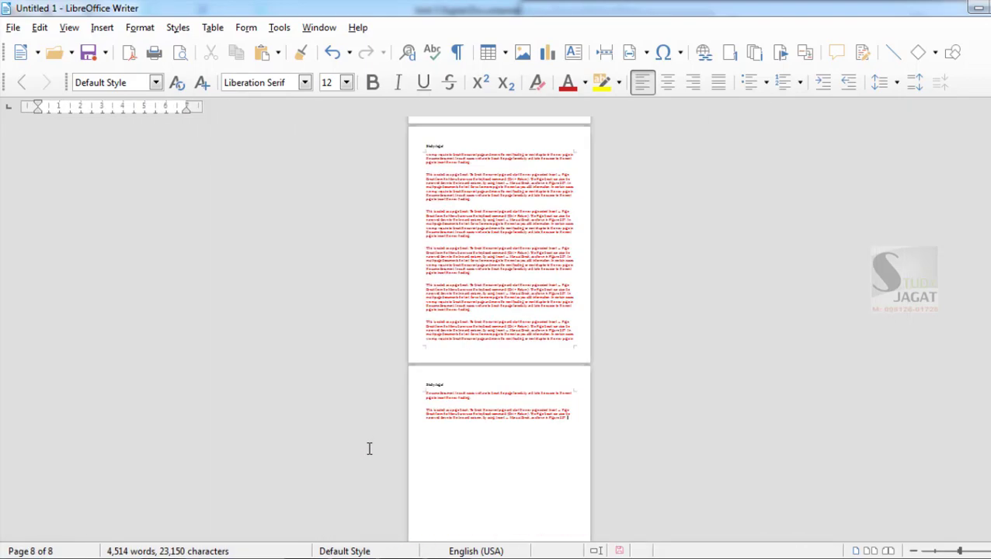
{"action": "scroll", "coordinate": [368, 452], "scroll_direction": "up", "scroll_amount": 4}
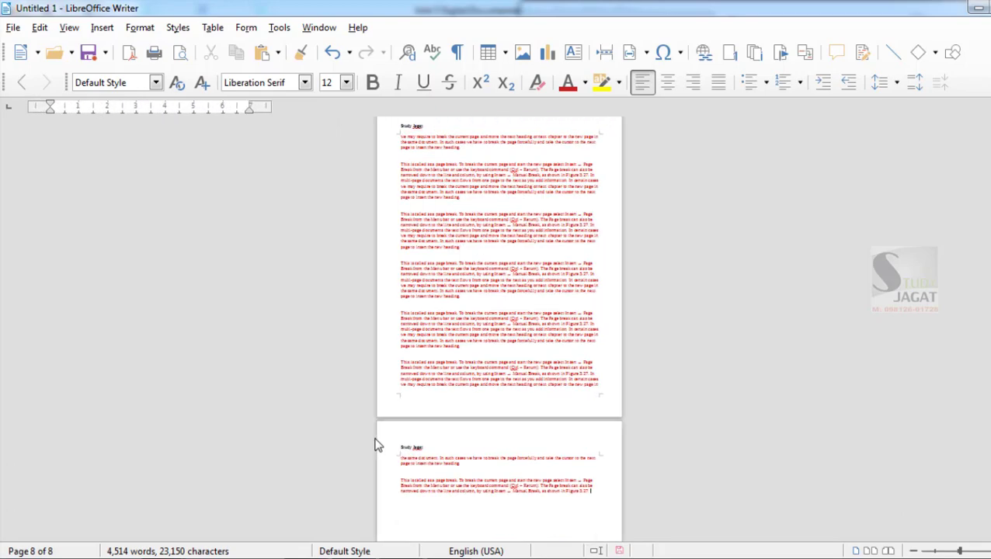
{"action": "scroll", "coordinate": [505, 475], "scroll_direction": "up", "scroll_amount": 3}
{"action": "scroll", "coordinate": [505, 471], "scroll_direction": "up", "scroll_amount": 8}
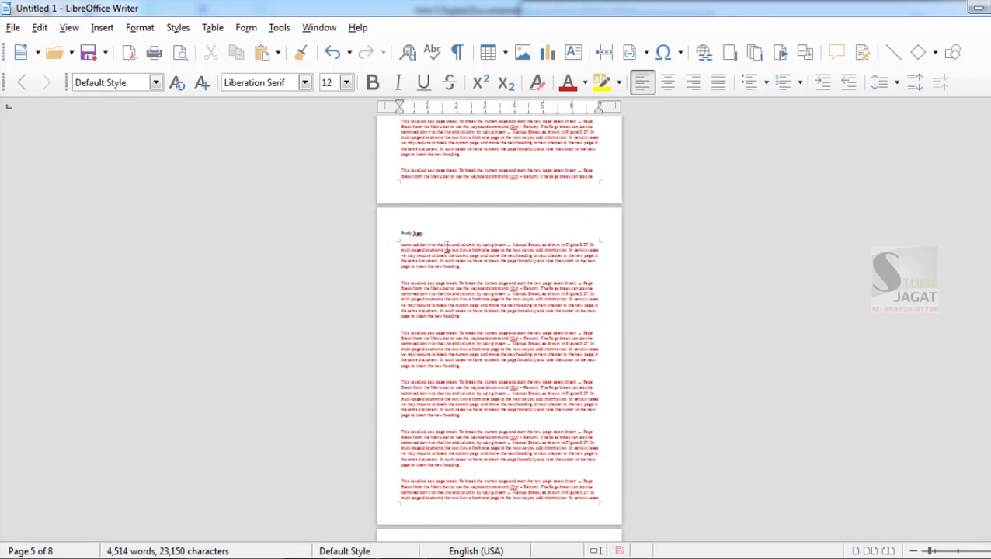
{"action": "scroll", "coordinate": [475, 301], "scroll_direction": "up", "scroll_amount": 4}
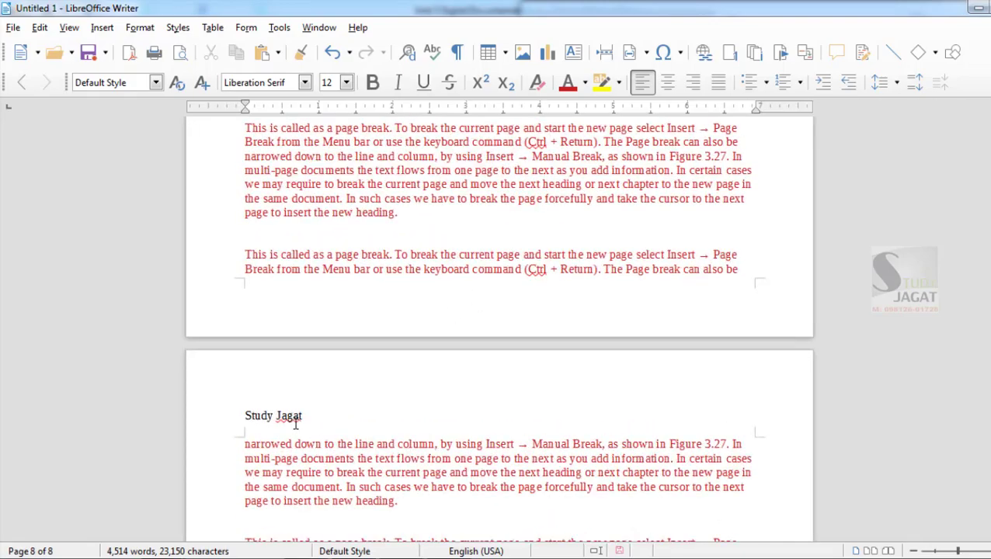
{"action": "scroll", "coordinate": [295, 424], "scroll_direction": "up", "scroll_amount": 15}
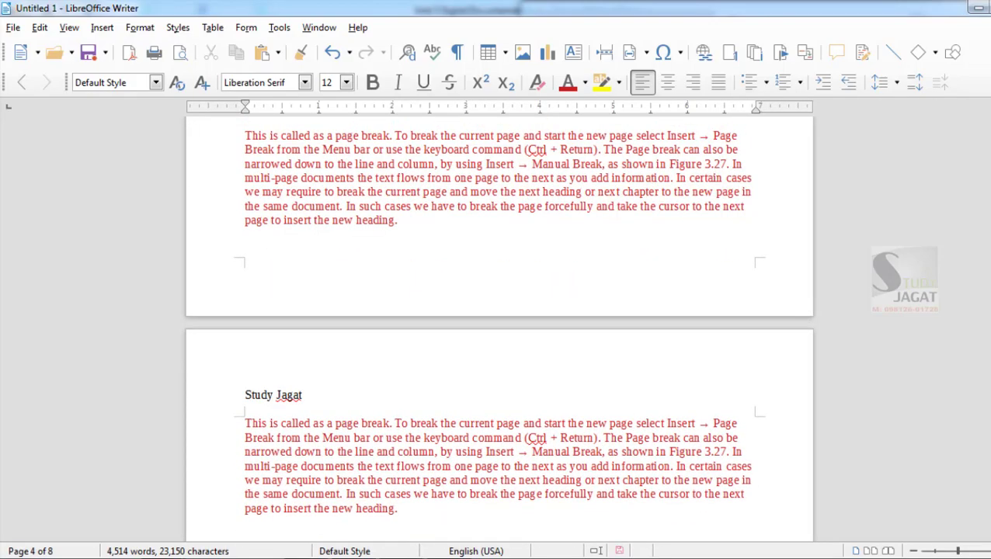
{"action": "scroll", "coordinate": [827, 167], "scroll_direction": "up", "scroll_amount": 15}
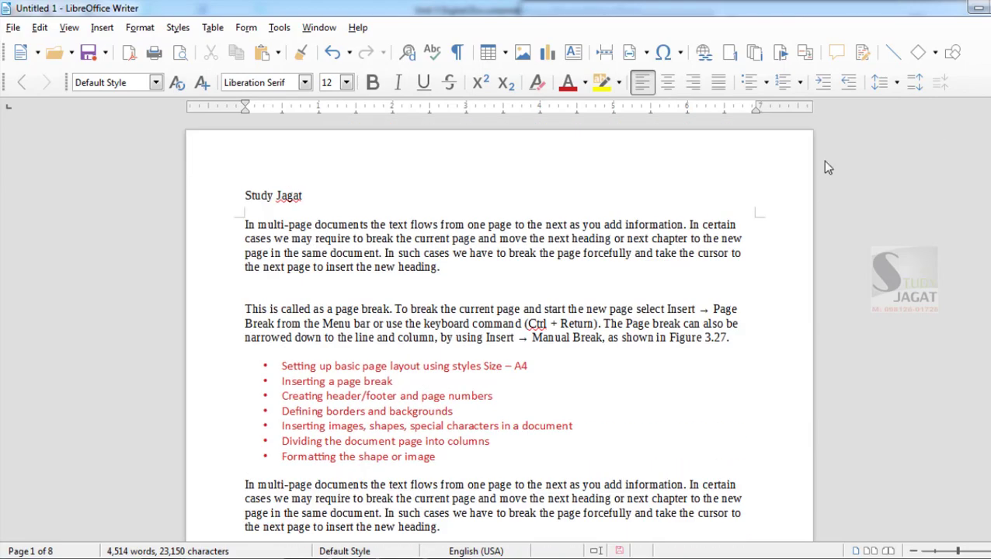
{"action": "scroll", "coordinate": [314, 197], "scroll_direction": "up", "scroll_amount": 2}
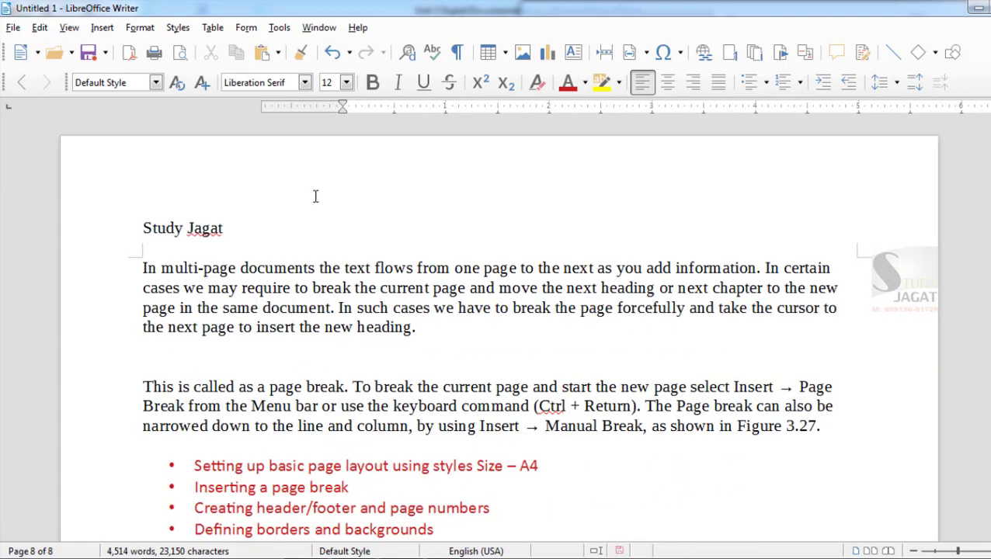
{"action": "scroll", "coordinate": [264, 256], "scroll_direction": "down", "scroll_amount": 15}
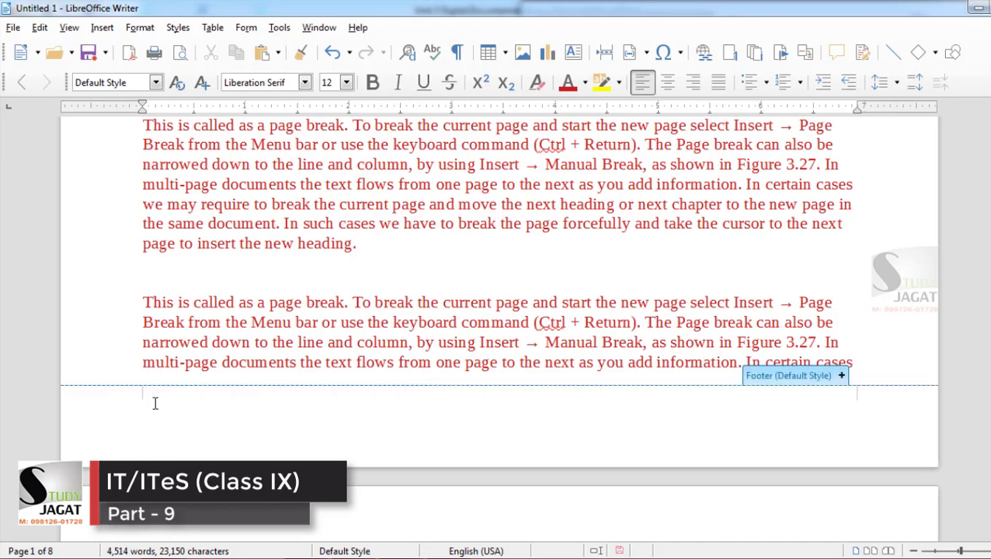
{"action": "type", "text": "g"}
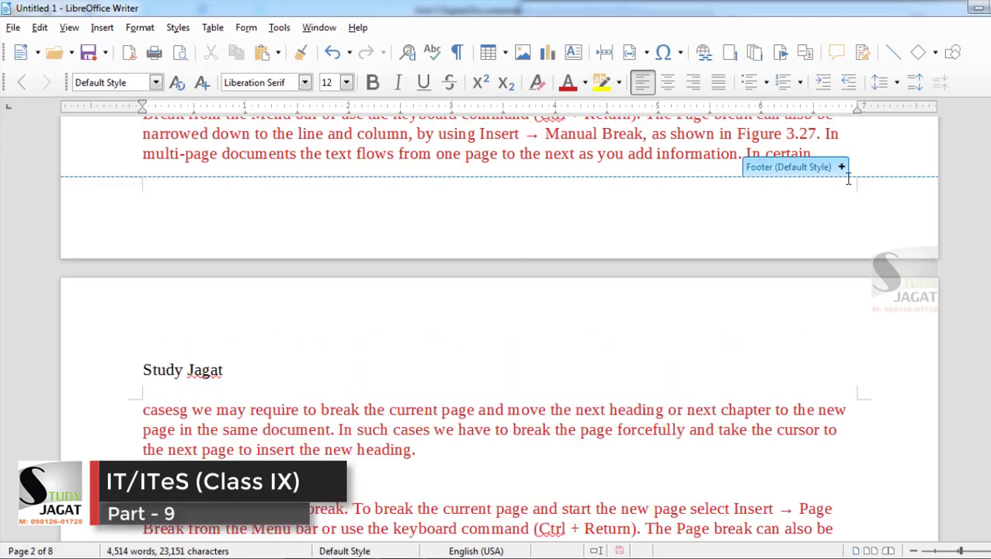
{"action": "left_click", "coordinate": [166, 197]}
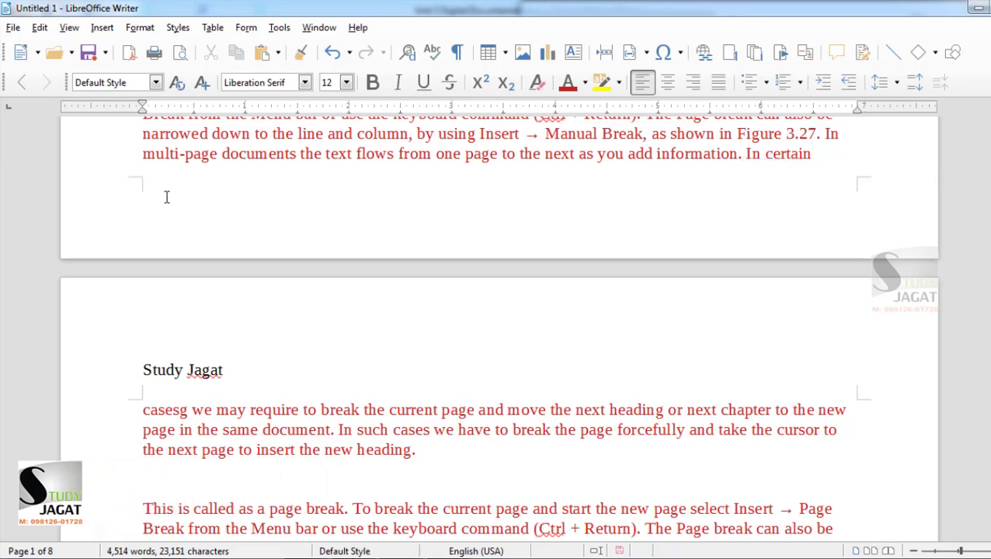
{"action": "scroll", "coordinate": [159, 196], "scroll_direction": "up", "scroll_amount": 3}
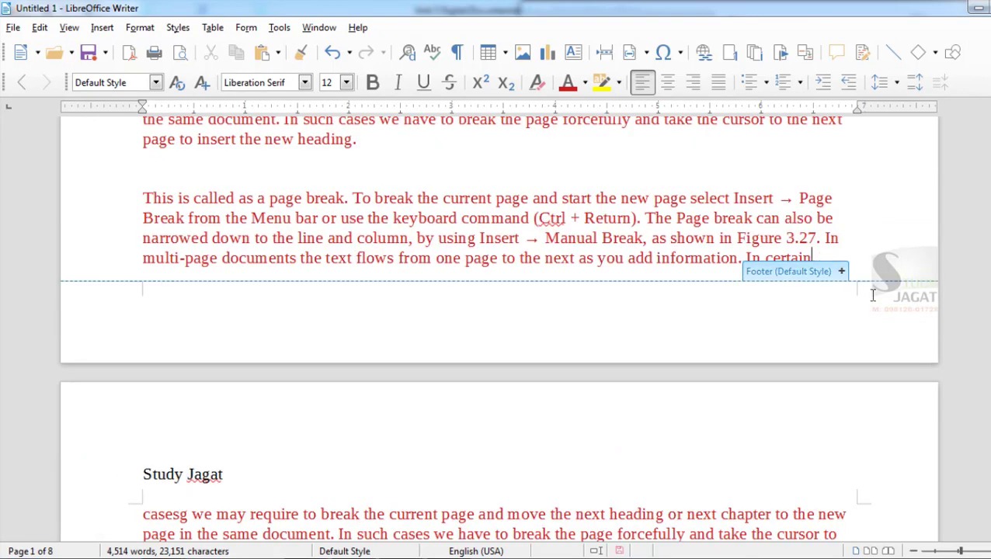
{"action": "type", "text": "cases we may require to break the current page and move the next heading or next chapter to the new page in the same document. In such cases we have to break the page forcefully and take the cursor to the next page to insert the new heading.  This is called as a page break. To break the current page and start the new page select Insert → Page Break from the Menu bar or use the keyboard command (Ctrl + Return). The Page break can also be narrowed down to the line and column, by using Insert → Manual Break, as shown in Figure 3.27. In multi-page documents the text flows from one page to the next as you add information. In certain"}
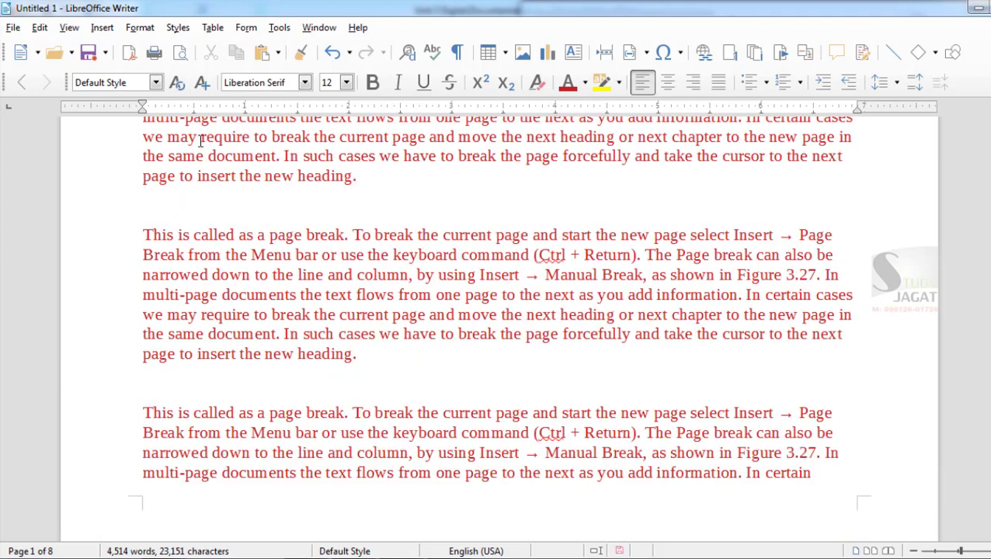
Step: Add a footer to all page styles, enter "Libre Office" in it, and return to the body text
{"action": "left_click", "coordinate": [105, 29]}
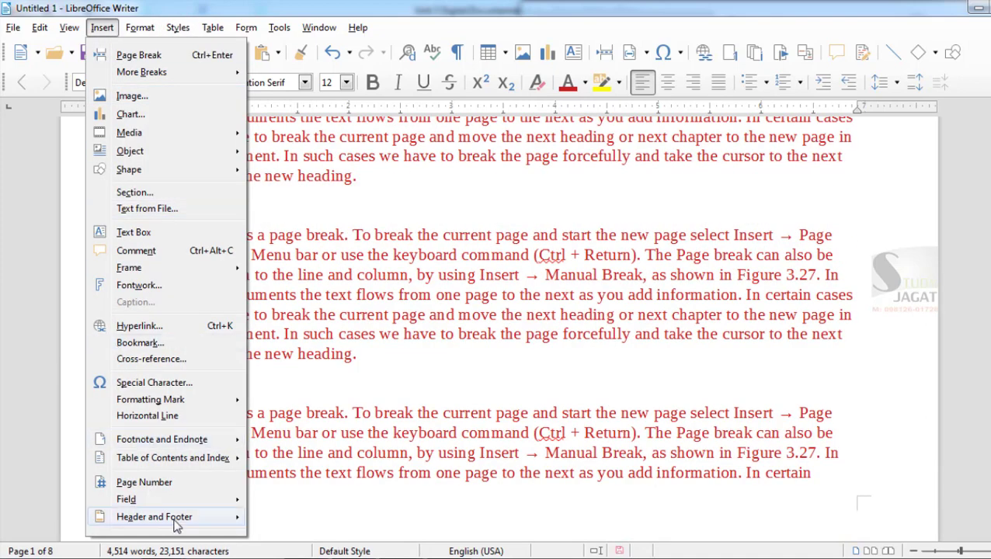
{"action": "mouse_move", "coordinate": [177, 518]}
{"action": "mouse_move", "coordinate": [299, 533]}
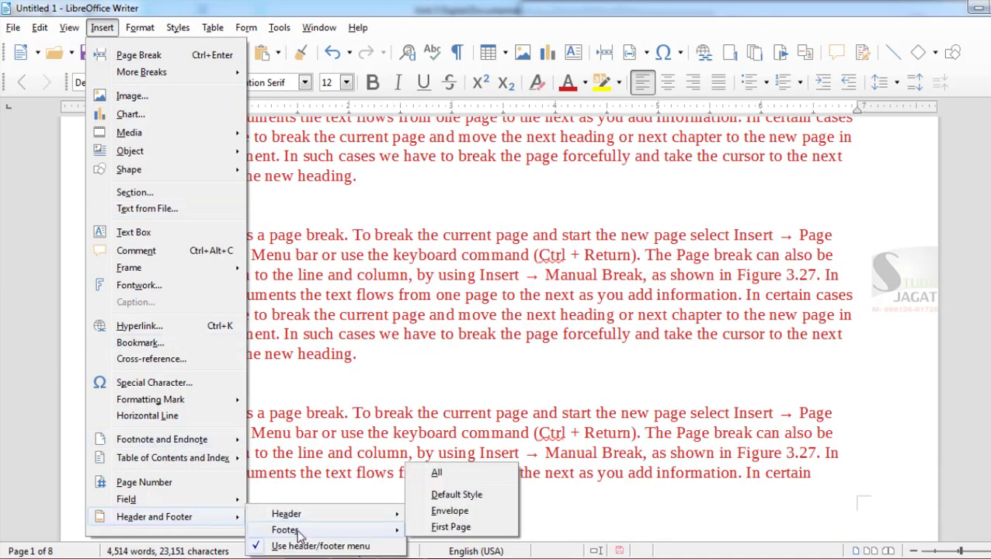
{"action": "left_click", "coordinate": [440, 471]}
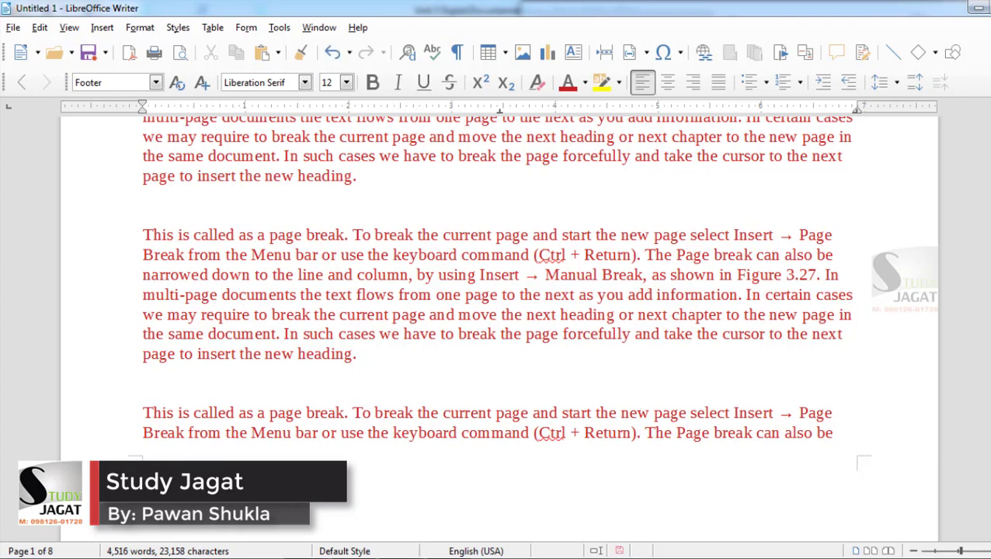
{"action": "type", "text": "Libre Office"}
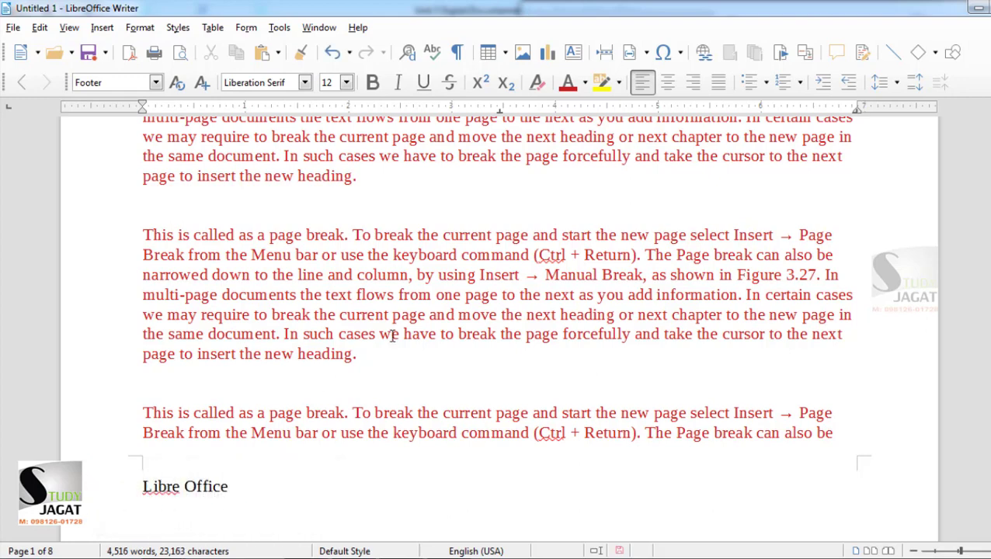
{"action": "left_click", "coordinate": [394, 332]}
Step: Check how the header and footer repeat on the following pages, and go back to the first page
{"action": "scroll", "coordinate": [388, 338], "scroll_direction": "down", "scroll_amount": 15}
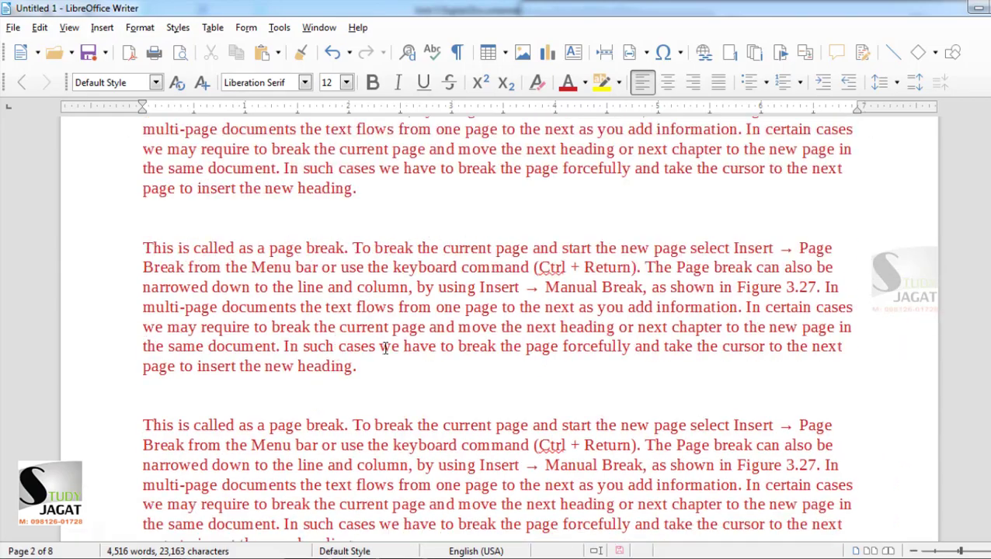
{"action": "scroll", "coordinate": [386, 347], "scroll_direction": "down", "scroll_amount": 10}
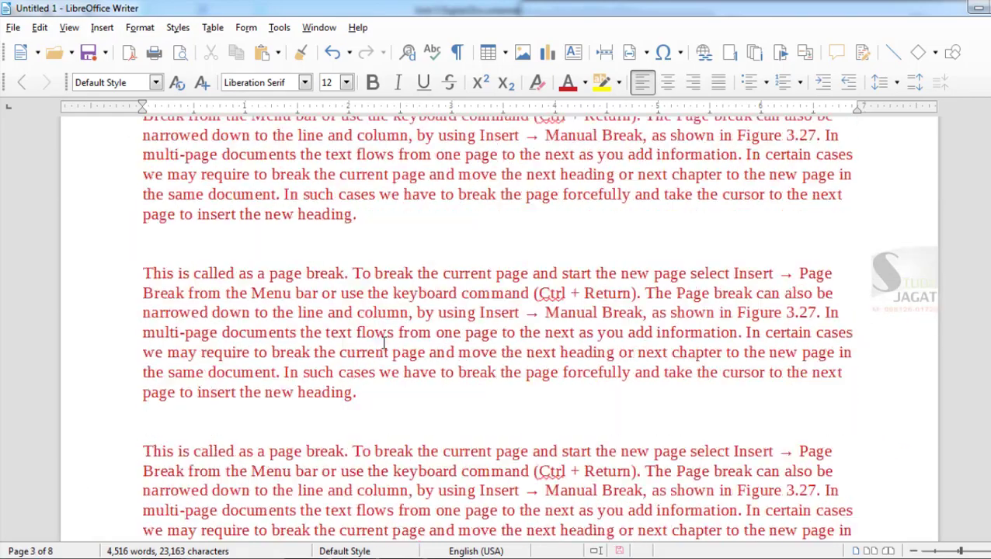
{"action": "scroll", "coordinate": [384, 344], "scroll_direction": "up", "scroll_amount": 6}
{"action": "scroll", "coordinate": [383, 343], "scroll_direction": "down", "scroll_amount": 8}
{"action": "scroll", "coordinate": [382, 338], "scroll_direction": "up", "scroll_amount": 8}
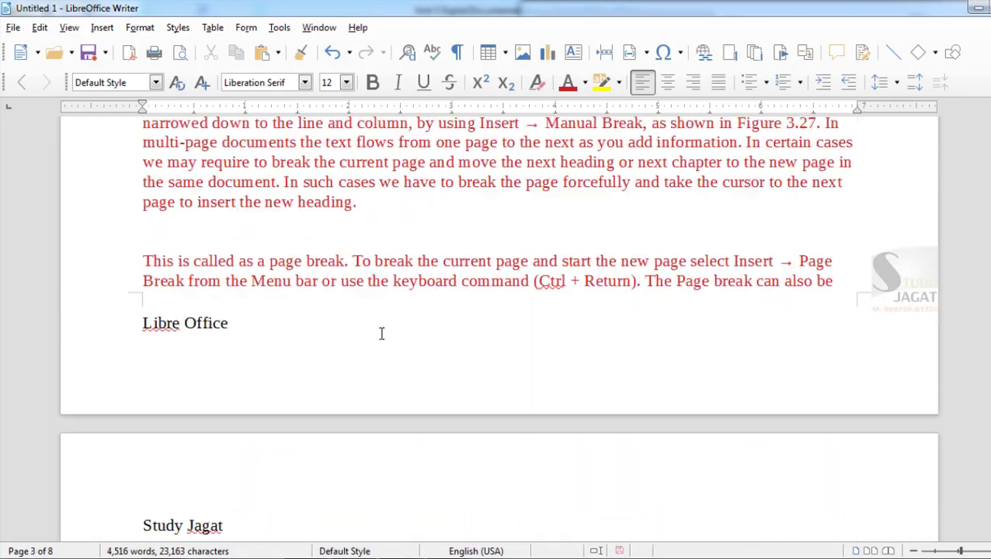
{"action": "scroll", "coordinate": [380, 334], "scroll_direction": "down", "scroll_amount": 5}
{"action": "scroll", "coordinate": [380, 334], "scroll_direction": "up", "scroll_amount": 15}
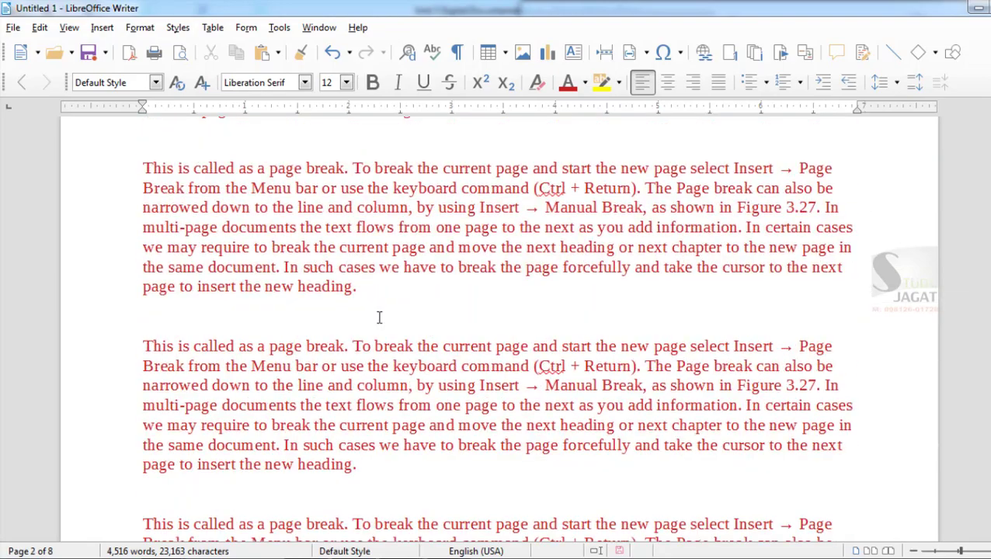
{"action": "scroll", "coordinate": [380, 313], "scroll_direction": "up", "scroll_amount": 10}
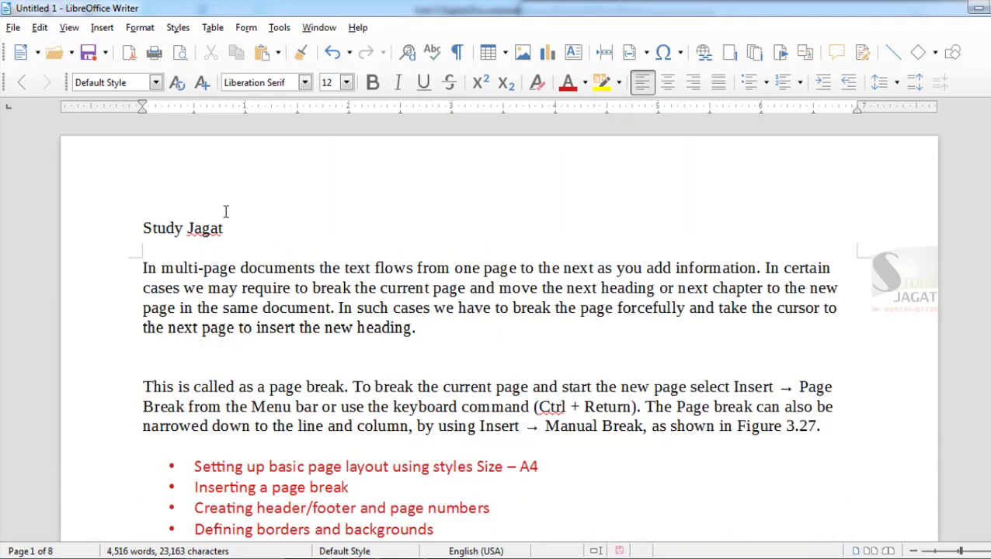
Step: Make the "Study Jagat" header text bold and light blue, and check the formatting on the following pages
{"action": "left_click_drag", "start_coordinate": [224, 227], "coordinate": [96, 228]}
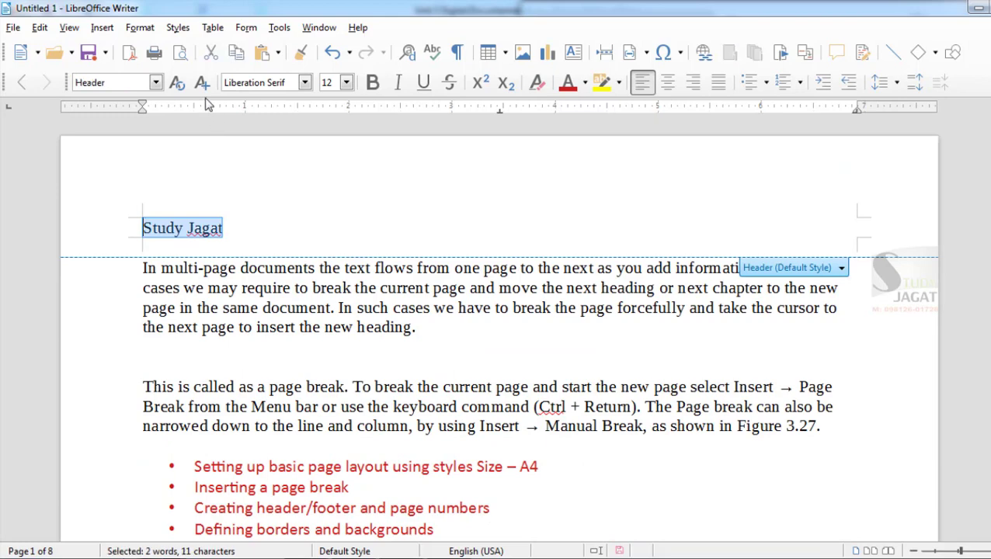
{"action": "left_click", "coordinate": [373, 83]}
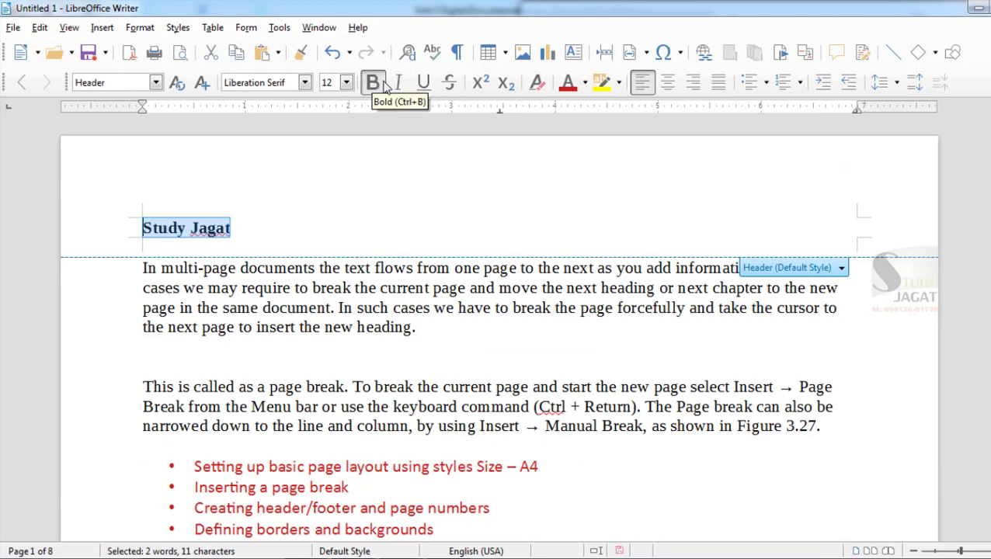
{"action": "left_click", "coordinate": [584, 84]}
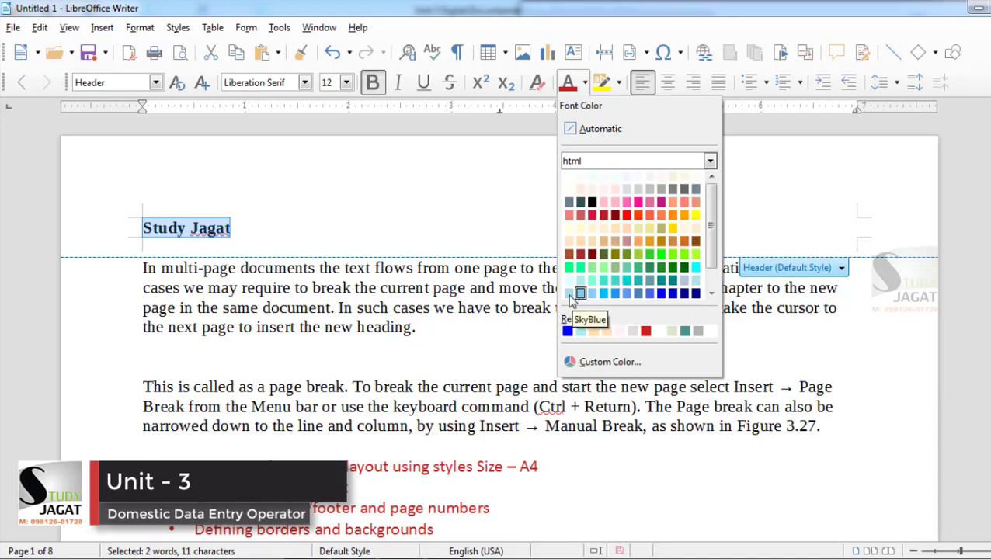
{"action": "left_click", "coordinate": [572, 294]}
{"action": "left_click", "coordinate": [356, 346]}
{"action": "scroll", "coordinate": [355, 345], "scroll_direction": "down", "scroll_amount": 15}
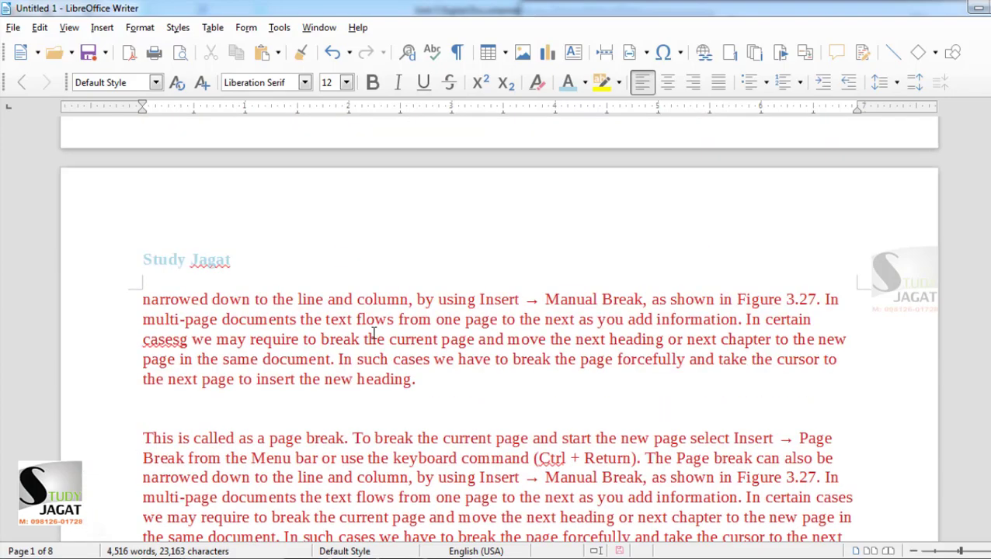
{"action": "scroll", "coordinate": [373, 332], "scroll_direction": "down", "scroll_amount": 15}
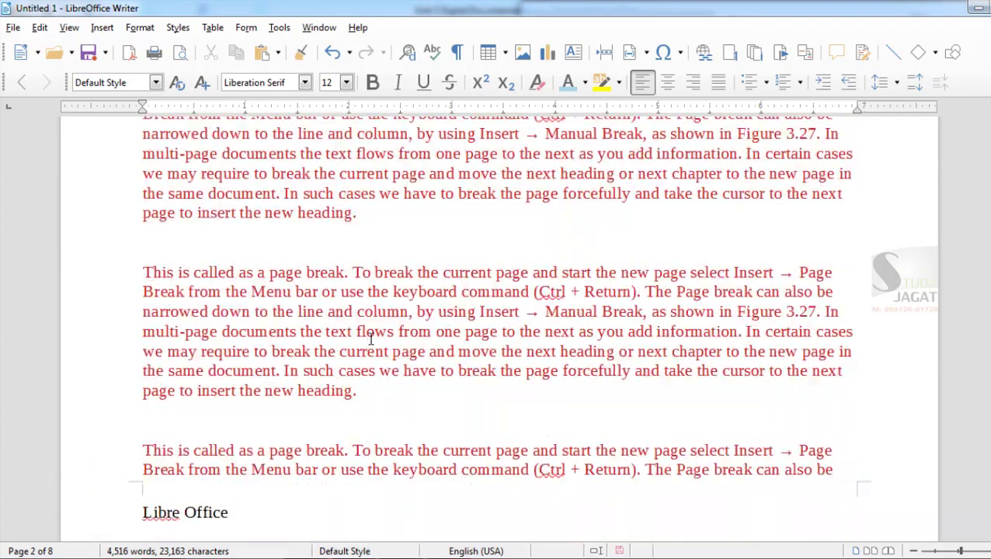
{"action": "scroll", "coordinate": [370, 339], "scroll_direction": "up", "scroll_amount": 20}
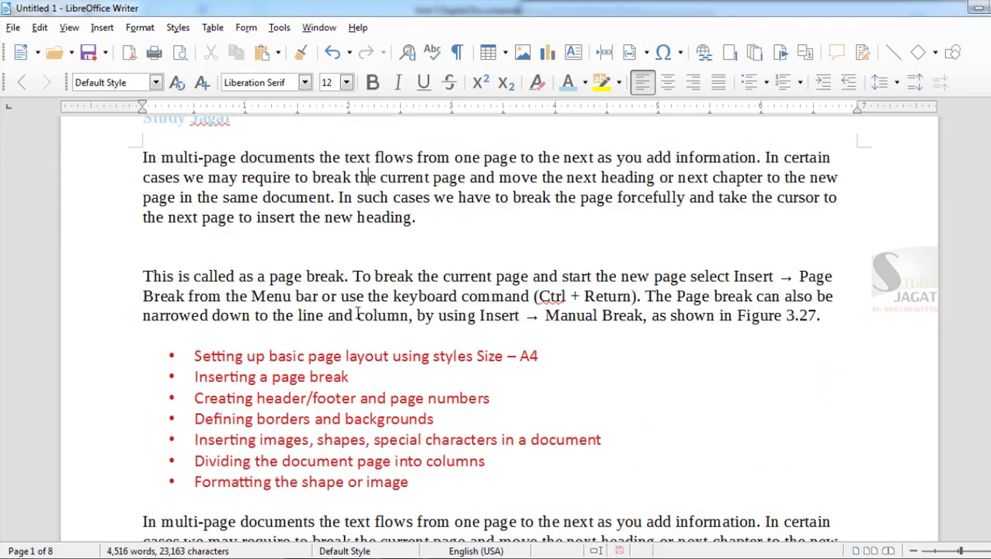
{"action": "scroll", "coordinate": [358, 315], "scroll_direction": "up", "scroll_amount": 3}
Step: Insert a page number in the page header on its own line below the "Study Jagat" text
{"action": "left_click", "coordinate": [267, 224]}
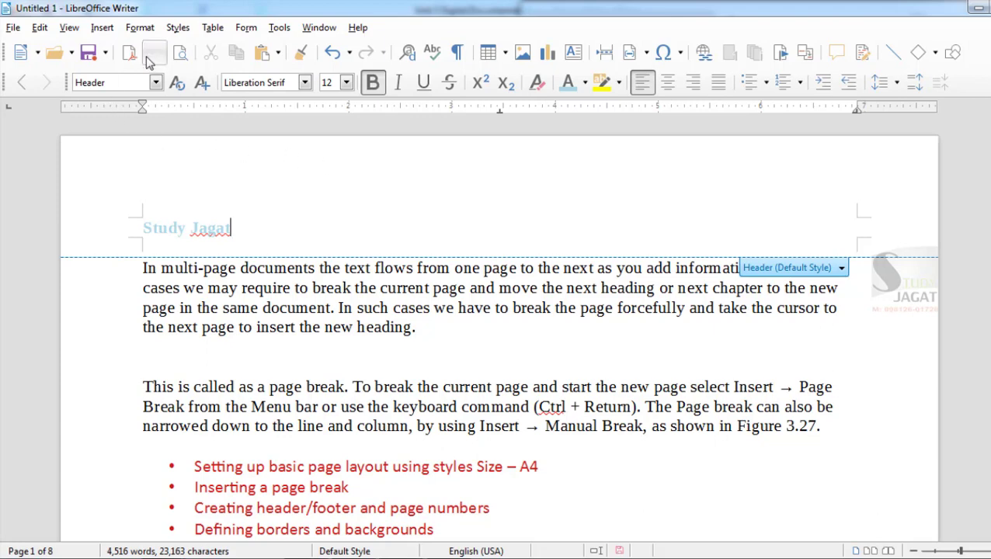
{"action": "left_click", "coordinate": [102, 27]}
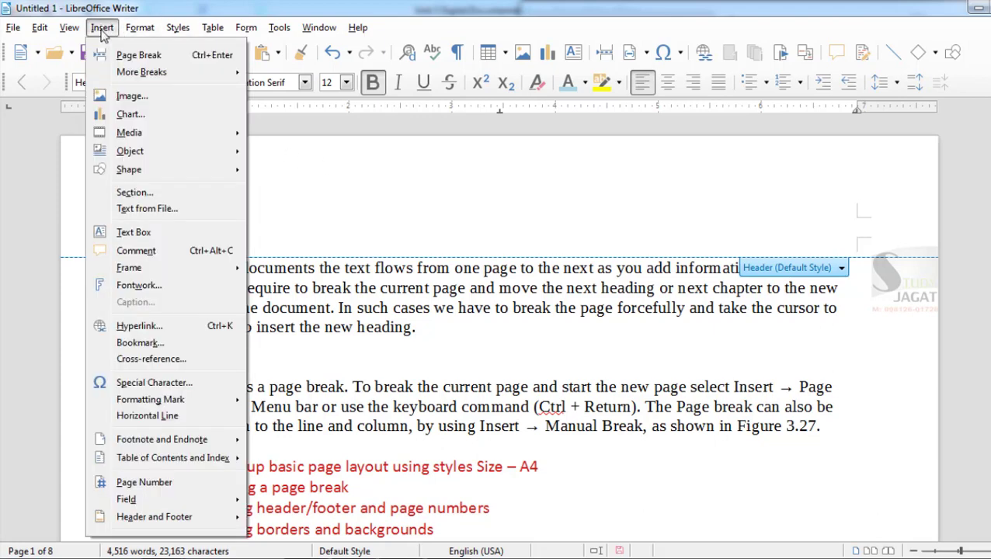
{"action": "left_click", "coordinate": [146, 482]}
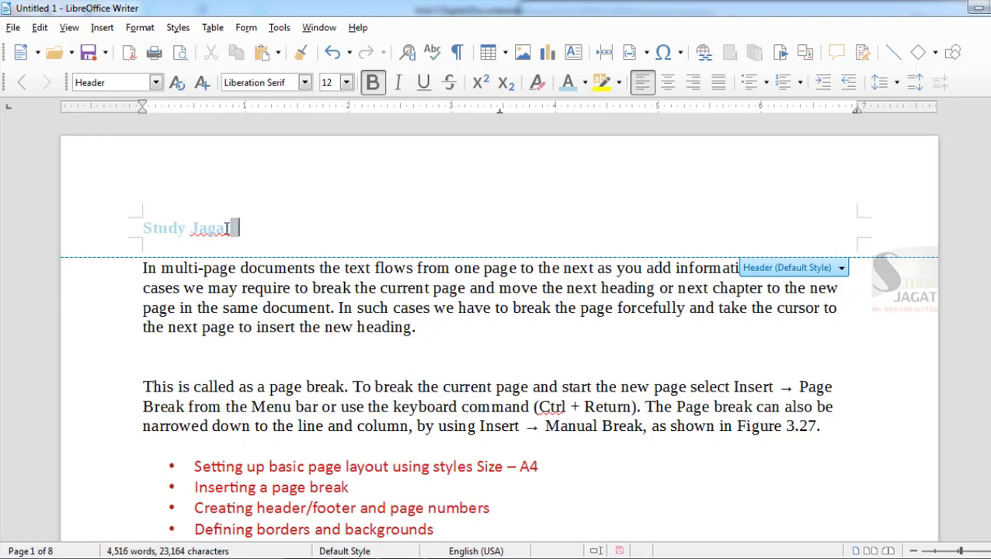
{"action": "left_click_drag", "start_coordinate": [233, 226], "coordinate": [268, 242]}
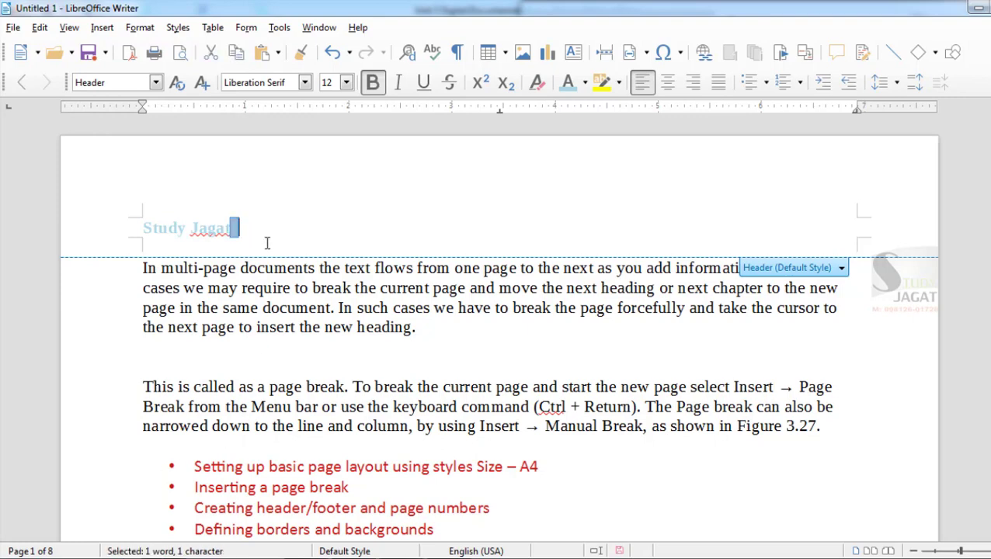
{"action": "key", "text": "Delete"}
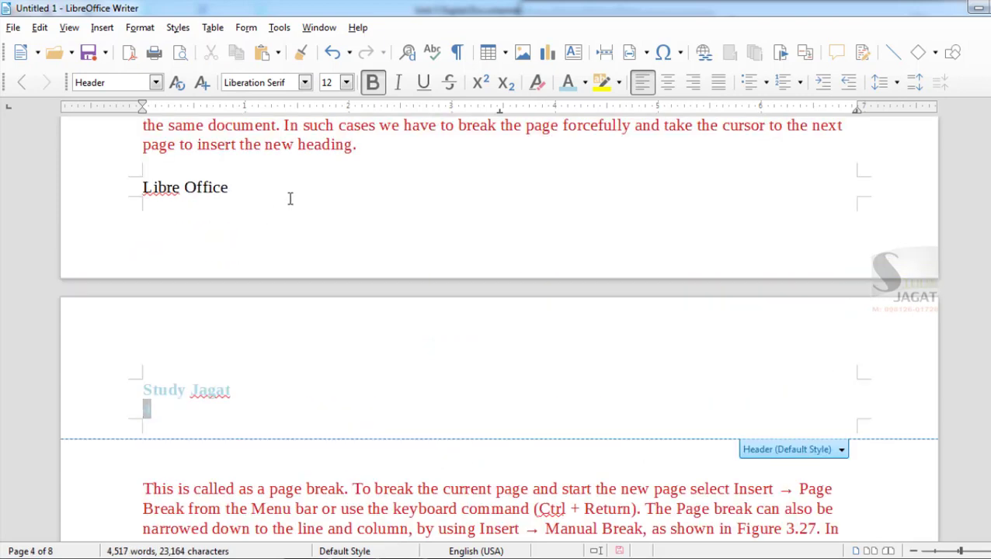
{"action": "left_click", "coordinate": [143, 387]}
{"action": "left_click", "coordinate": [231, 473]}
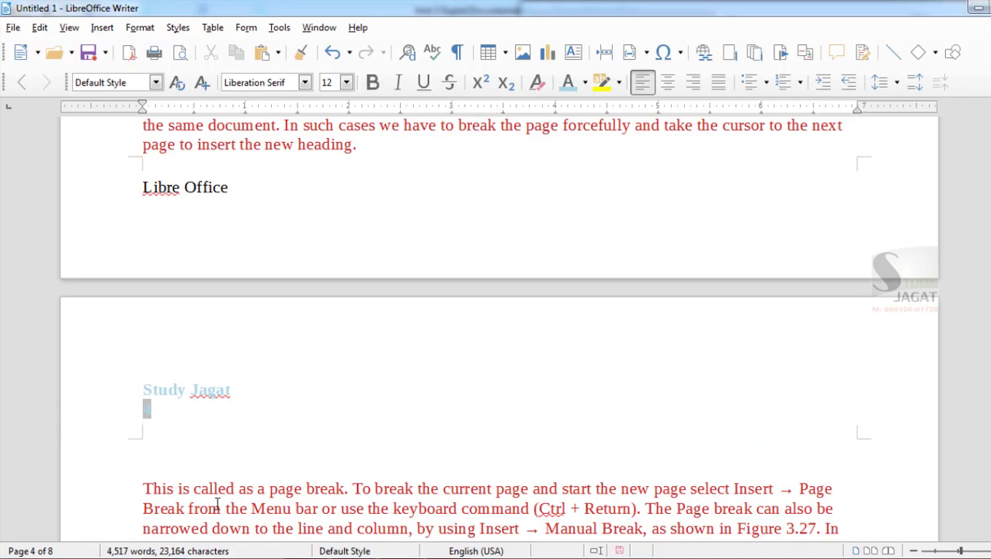
Step: Change the font color of the page number in the header to black, and return to the body text
{"action": "scroll", "coordinate": [217, 496], "scroll_direction": "down", "scroll_amount": 3}
{"action": "scroll", "coordinate": [187, 346], "scroll_direction": "down", "scroll_amount": 6}
{"action": "scroll", "coordinate": [186, 346], "scroll_direction": "up", "scroll_amount": 5}
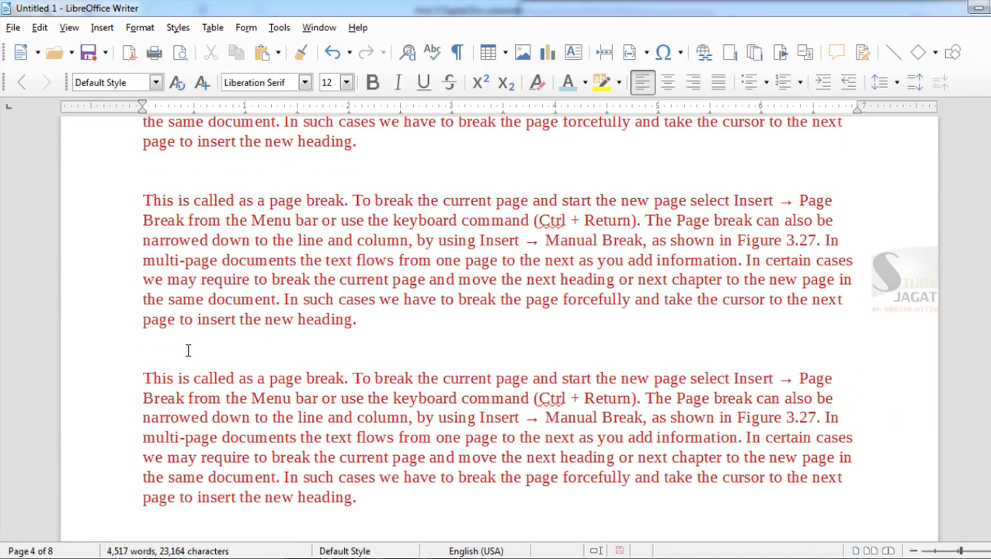
{"action": "left_click_drag", "start_coordinate": [155, 192], "coordinate": [107, 221]}
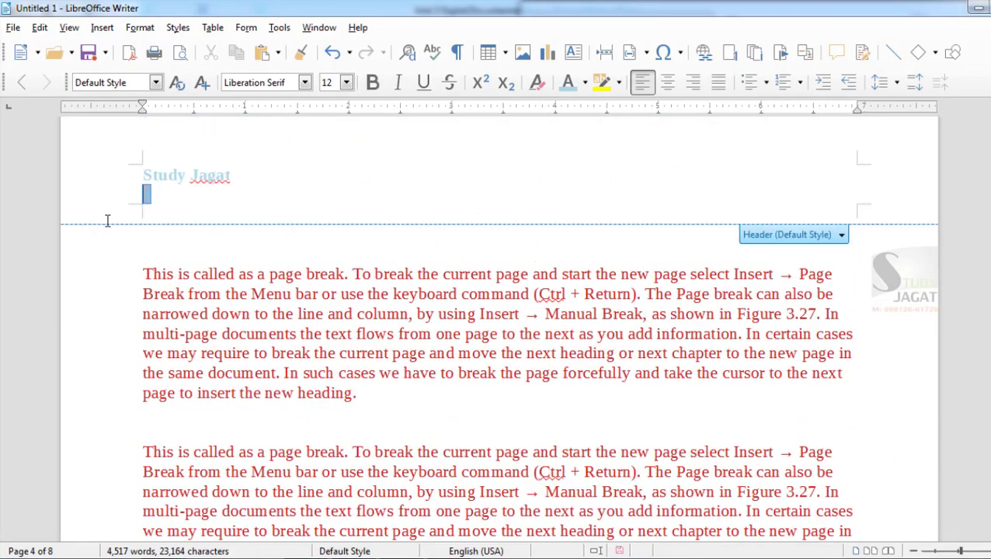
{"action": "left_click", "coordinate": [584, 83]}
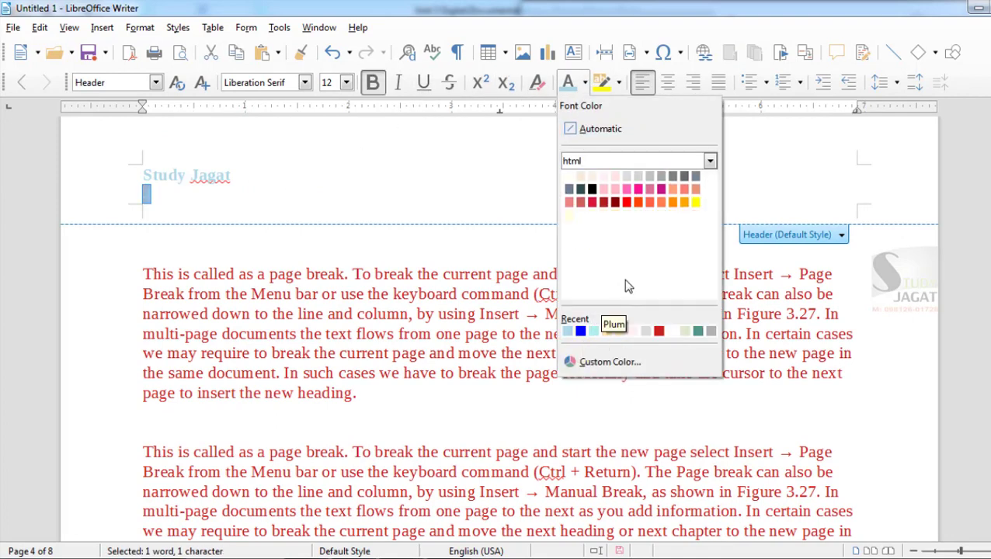
{"action": "scroll", "coordinate": [683, 287], "scroll_direction": "down", "scroll_amount": 1}
{"action": "scroll", "coordinate": [598, 214], "scroll_direction": "up", "scroll_amount": 1}
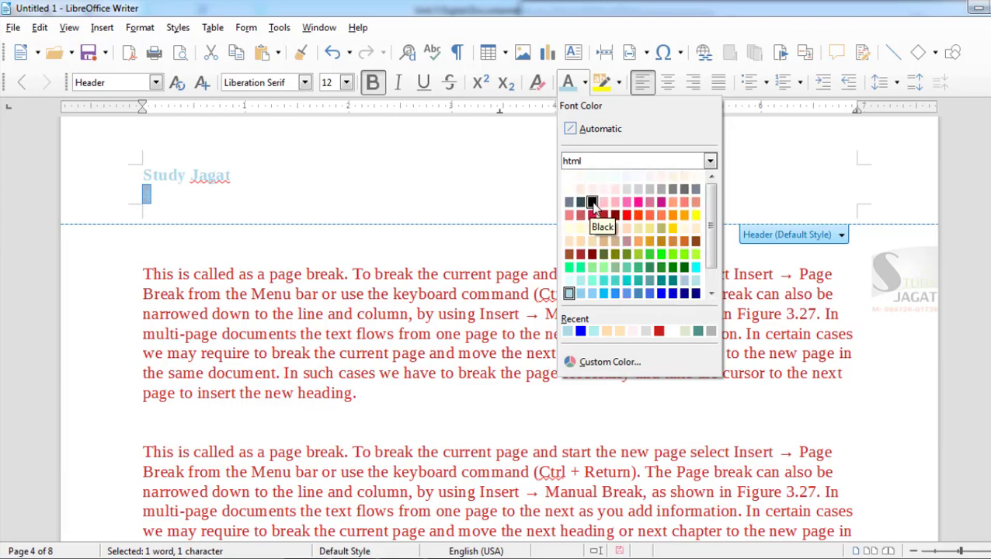
{"action": "left_click", "coordinate": [592, 200]}
{"action": "left_click", "coordinate": [288, 208]}
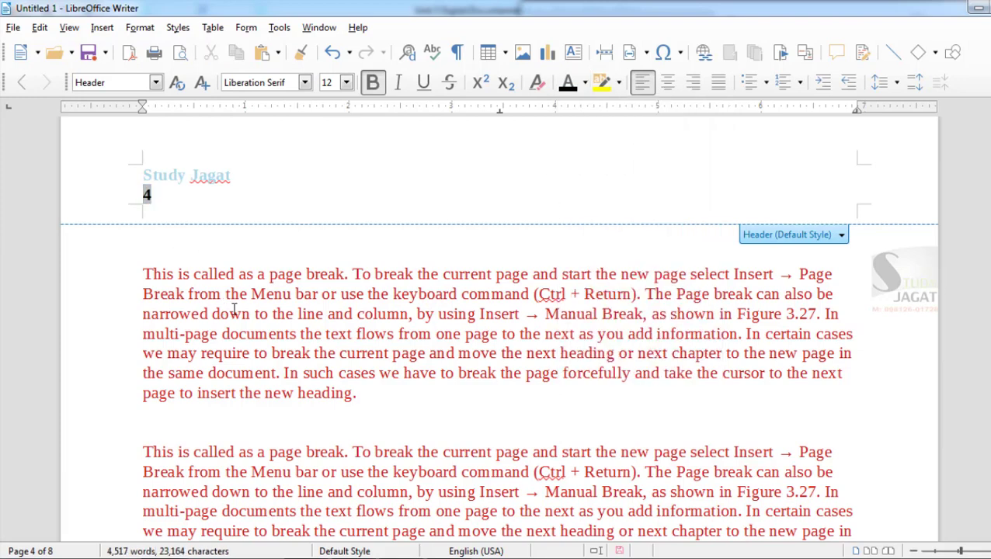
{"action": "left_click", "coordinate": [255, 258]}
Step: Check the page numbers in the headers of the different pages, and return to the topic list on the first page
{"action": "scroll", "coordinate": [264, 295], "scroll_direction": "down", "scroll_amount": 8}
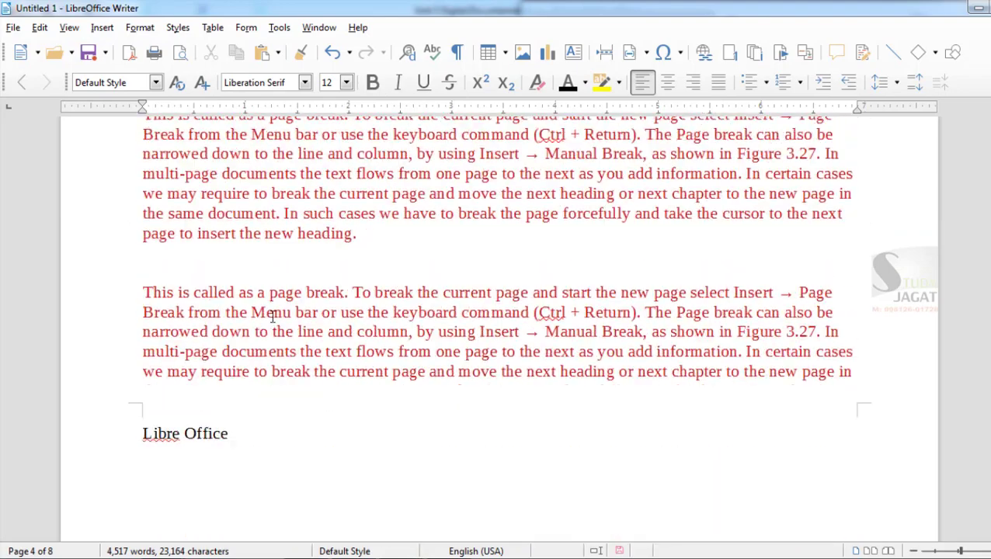
{"action": "scroll", "coordinate": [273, 315], "scroll_direction": "down", "scroll_amount": 5}
{"action": "scroll", "coordinate": [281, 313], "scroll_direction": "up", "scroll_amount": 10}
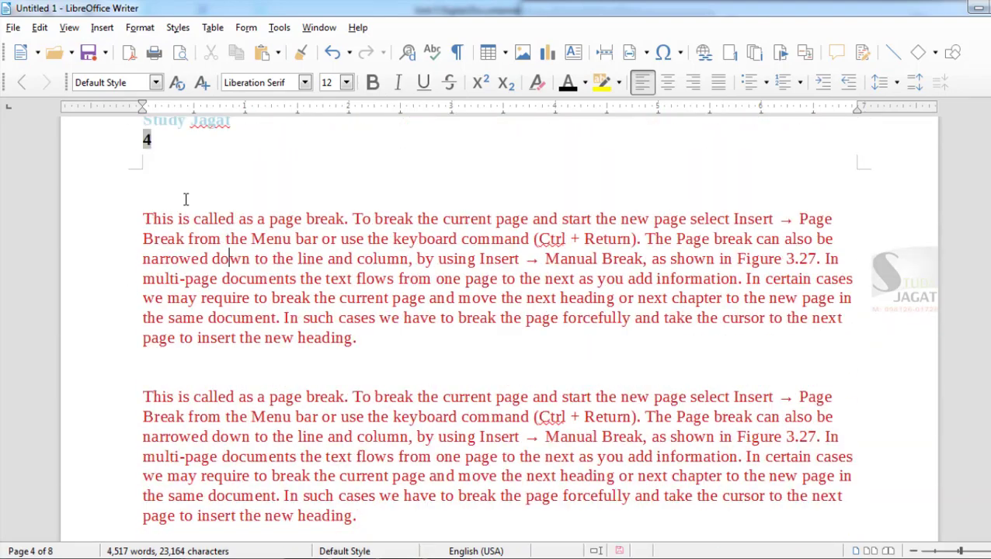
{"action": "left_click", "coordinate": [102, 29]}
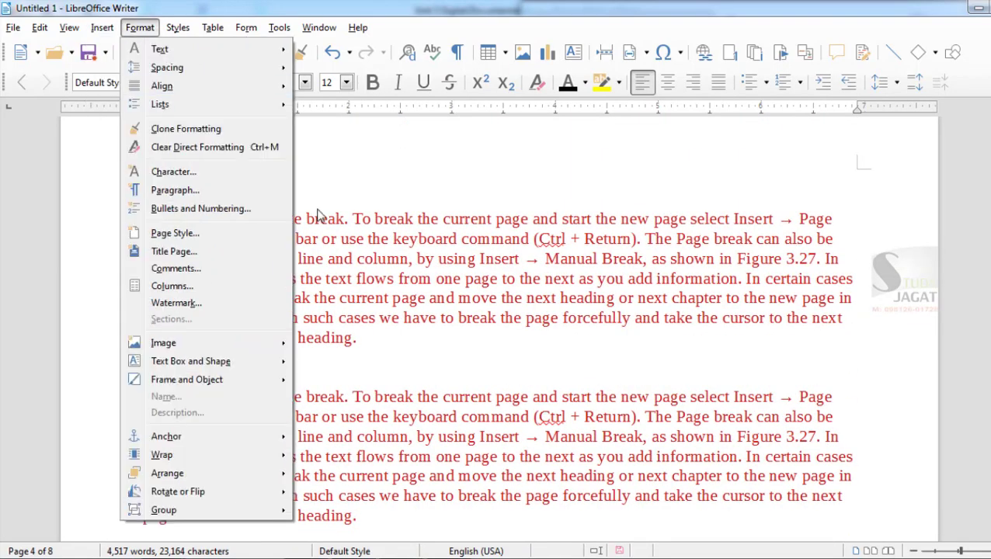
{"action": "left_click", "coordinate": [684, 318]}
{"action": "scroll", "coordinate": [781, 285], "scroll_direction": "down", "scroll_amount": 6}
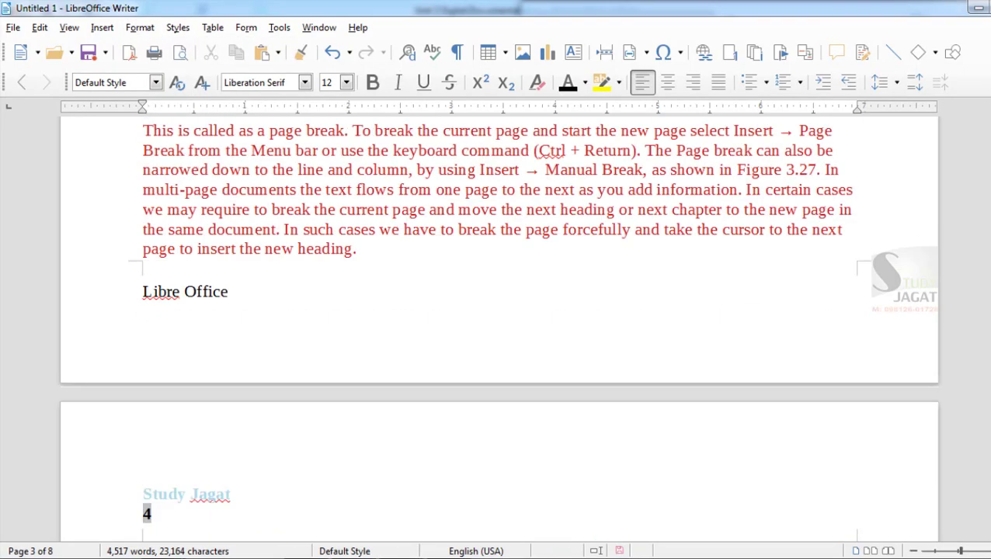
{"action": "scroll", "coordinate": [499, 326], "scroll_direction": "up", "scroll_amount": 15}
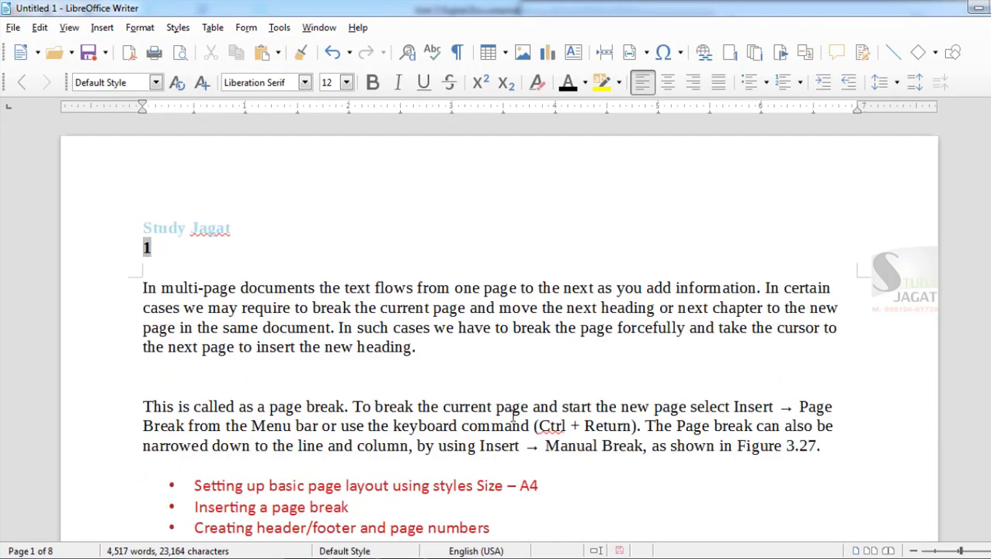
{"action": "scroll", "coordinate": [512, 417], "scroll_direction": "down", "scroll_amount": 2}
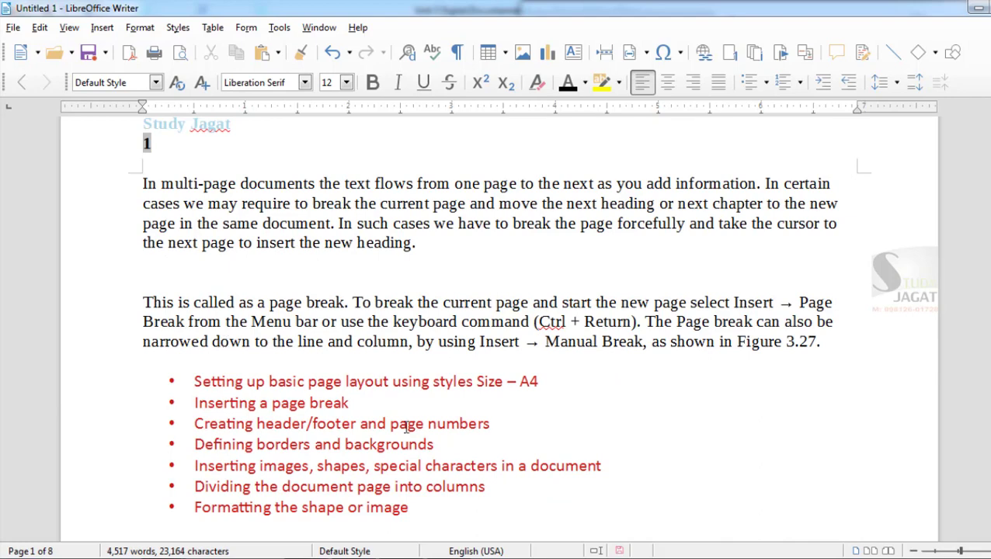
Step: Review the "Defining borders and backgrounds" item in the topic list, highlighting the word "backgrounds"
{"action": "left_click_drag", "start_coordinate": [442, 444], "coordinate": [195, 444]}
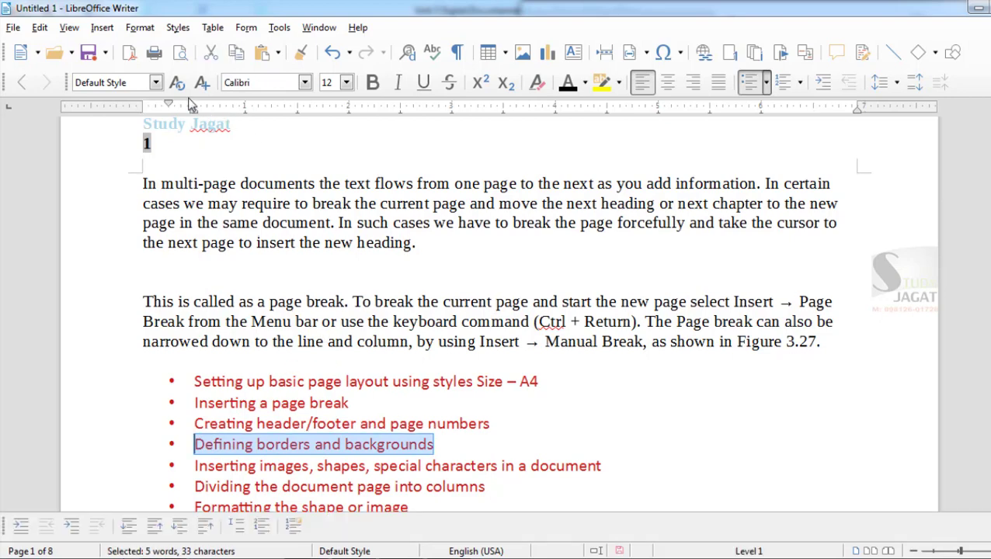
{"action": "left_click", "coordinate": [141, 28]}
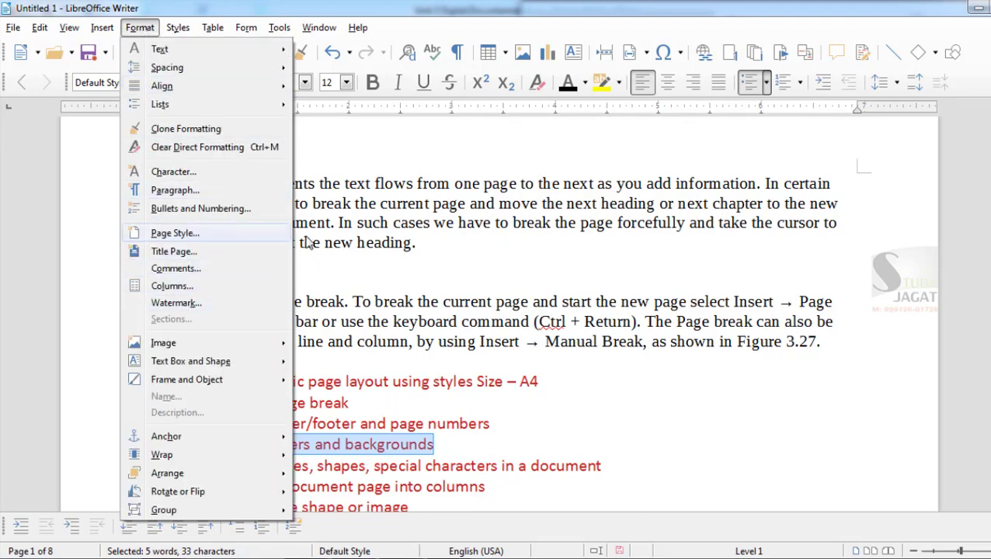
{"action": "left_click", "coordinate": [353, 351]}
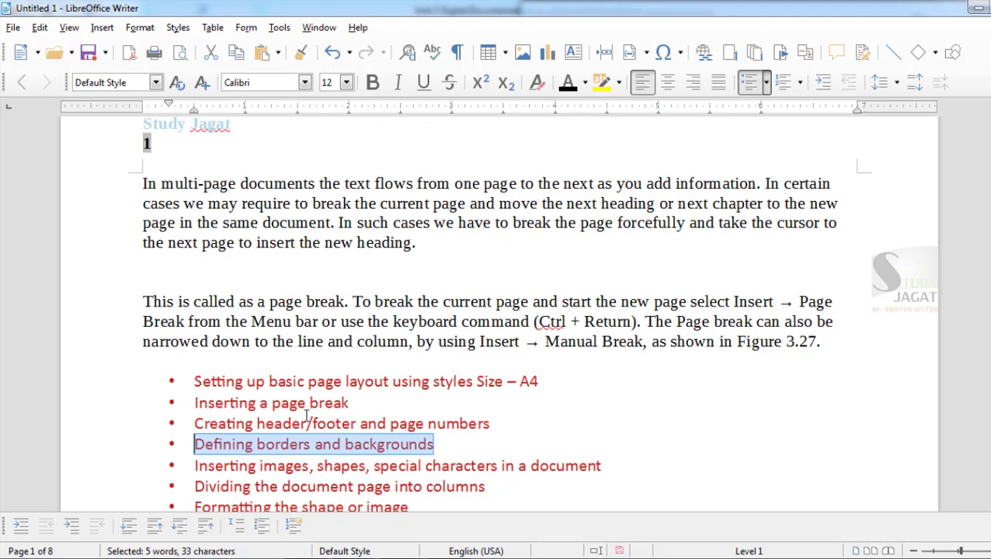
{"action": "left_click_drag", "start_coordinate": [345, 444], "coordinate": [446, 442]}
{"action": "scroll", "coordinate": [446, 404], "scroll_direction": "down", "scroll_amount": 1}
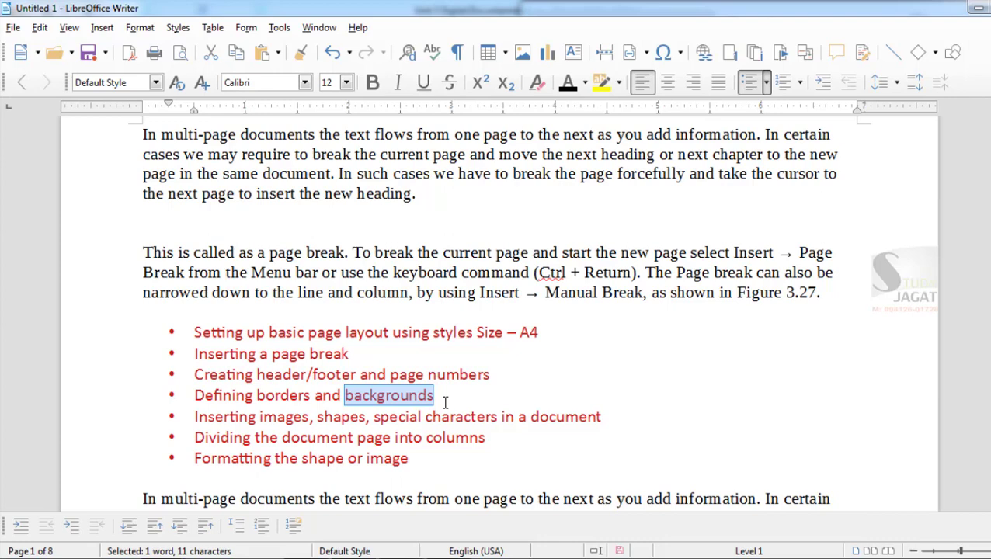
Step: Add an empty line between the first two body paragraphs and insert the Tulips image from Sample Pictures there
{"action": "left_click", "coordinate": [342, 332]}
{"action": "scroll", "coordinate": [166, 323], "scroll_direction": "up", "scroll_amount": 3}
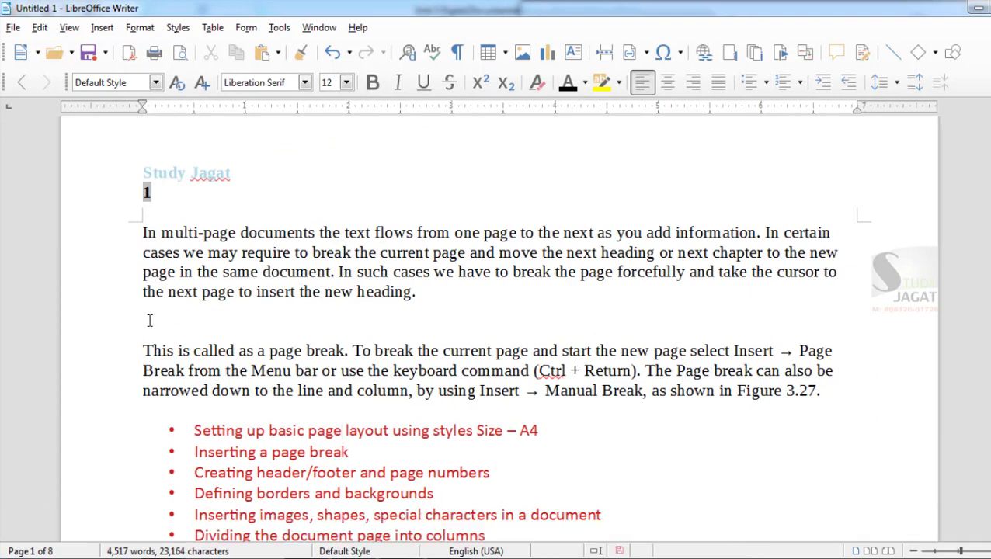
{"action": "key", "text": "Return"}
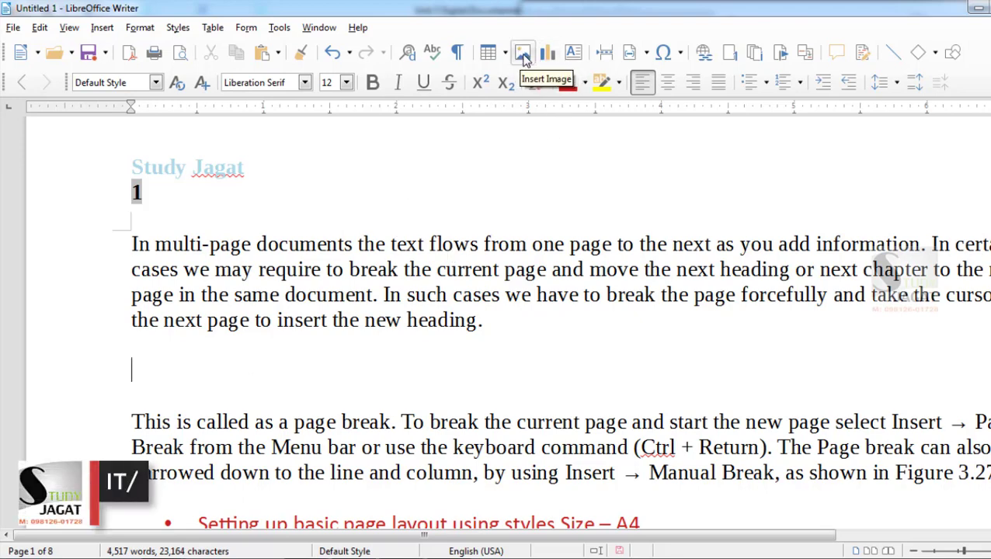
{"action": "left_click", "coordinate": [103, 29]}
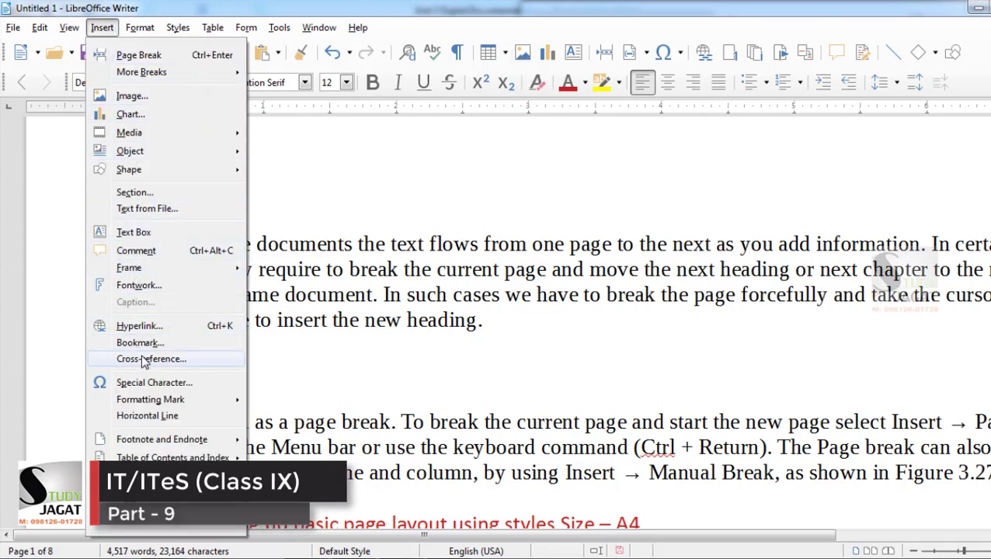
{"action": "left_click", "coordinate": [131, 96]}
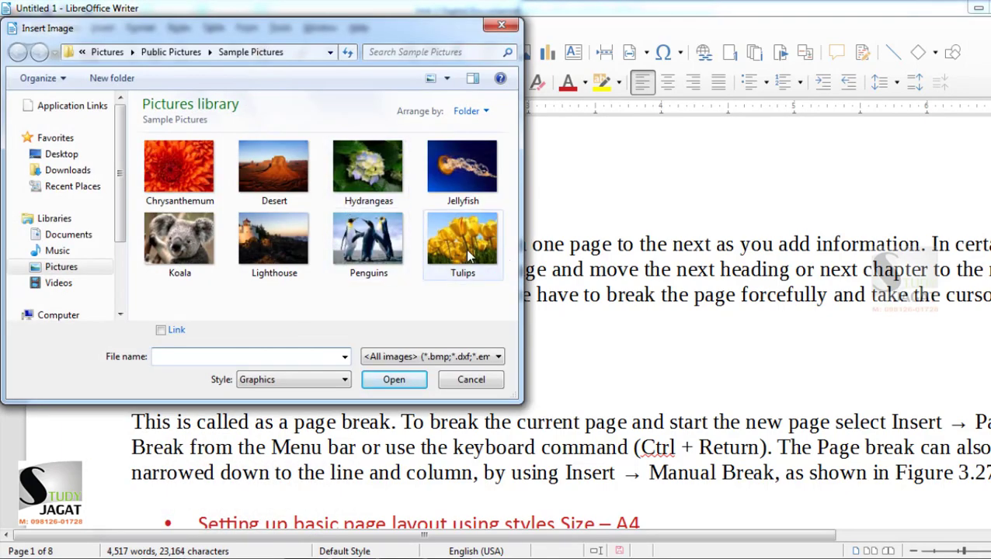
{"action": "left_click", "coordinate": [463, 244]}
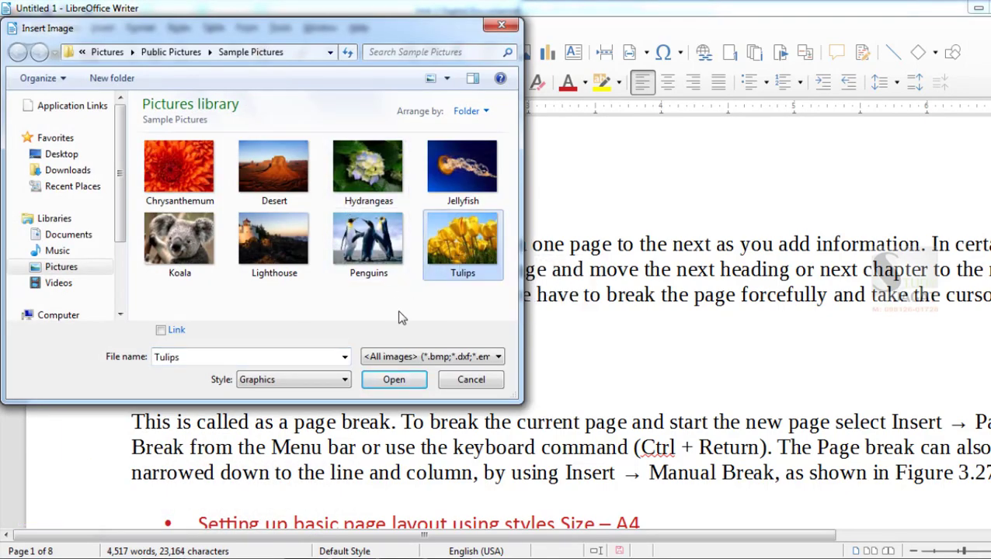
{"action": "left_click", "coordinate": [393, 382]}
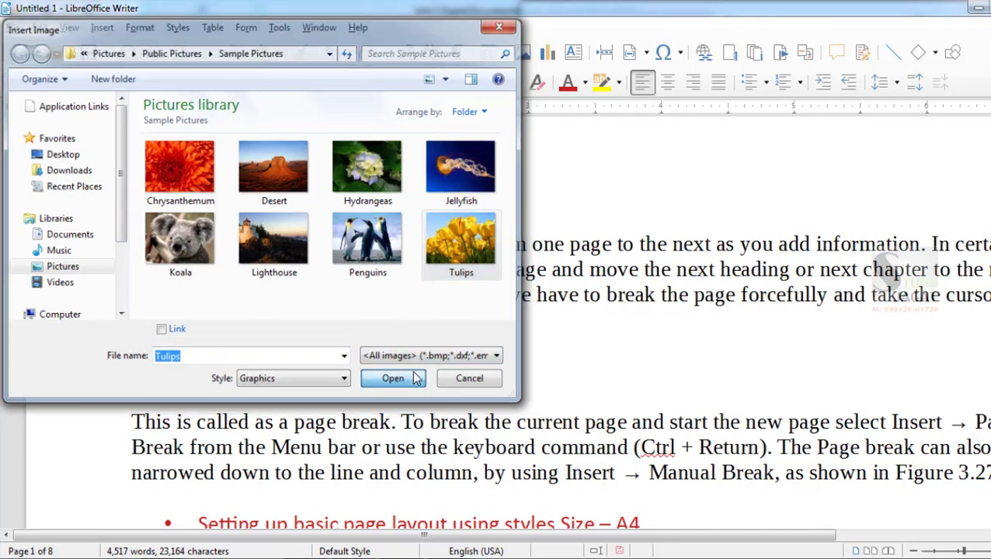
Step: Shrink the tulips image proportionally to about 4.04 × 3.03 inches
{"action": "scroll", "coordinate": [941, 192], "scroll_direction": "up", "scroll_amount": 3}
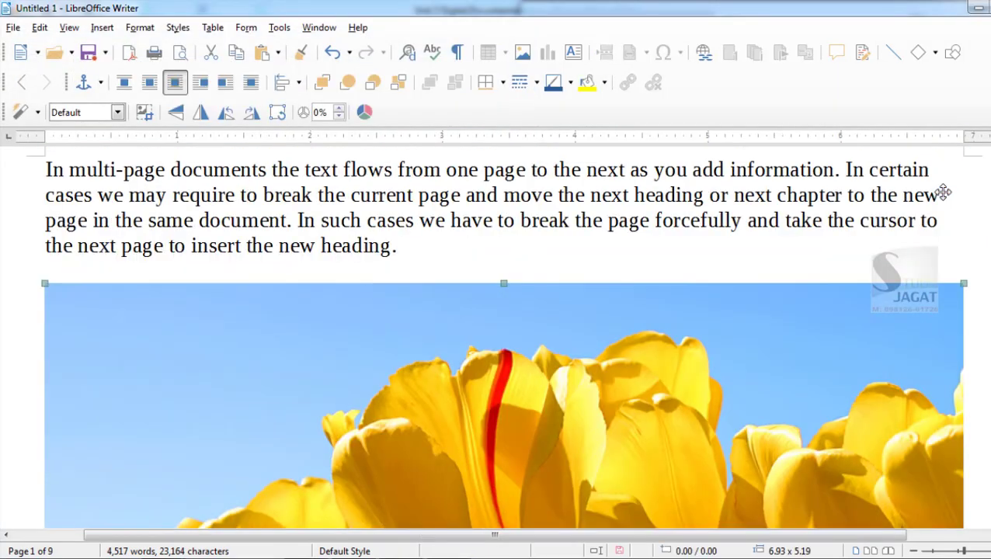
{"action": "scroll", "coordinate": [940, 194], "scroll_direction": "down", "scroll_amount": 1}
{"action": "left_click_drag", "start_coordinate": [963, 223], "coordinate": [472, 508]}
{"action": "scroll", "coordinate": [643, 323], "scroll_direction": "down", "scroll_amount": 3}
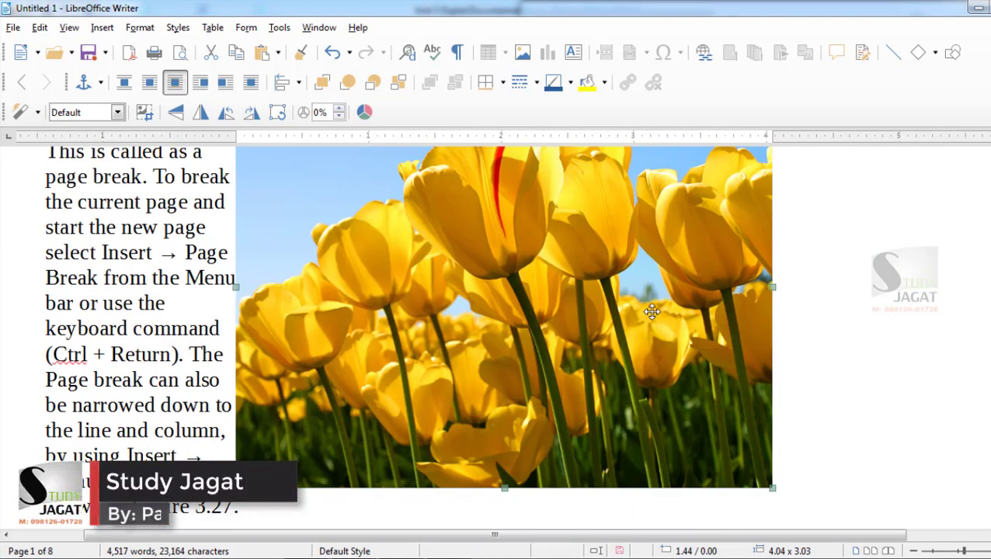
{"action": "scroll", "coordinate": [670, 275], "scroll_direction": "up", "scroll_amount": 1}
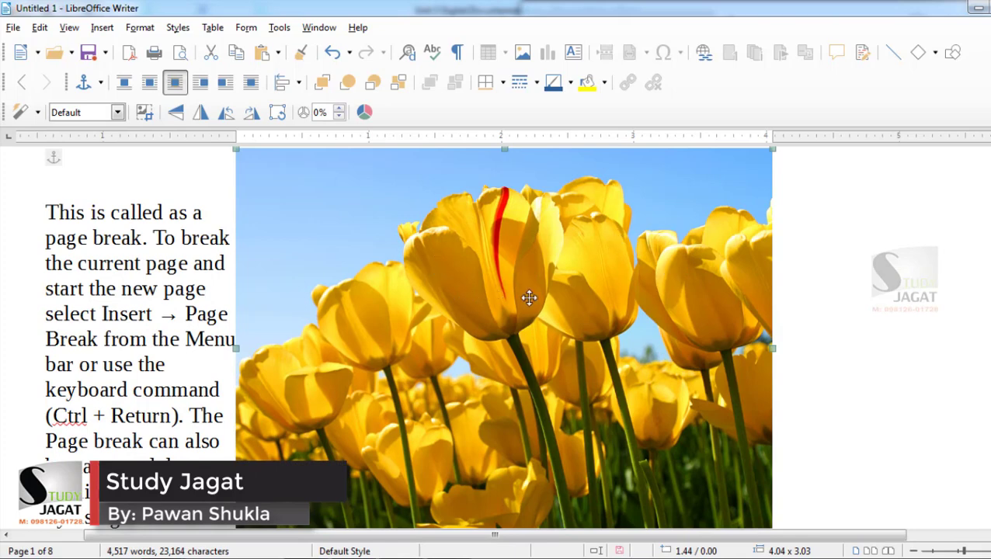
{"action": "scroll", "coordinate": [529, 297], "scroll_direction": "up", "scroll_amount": 1}
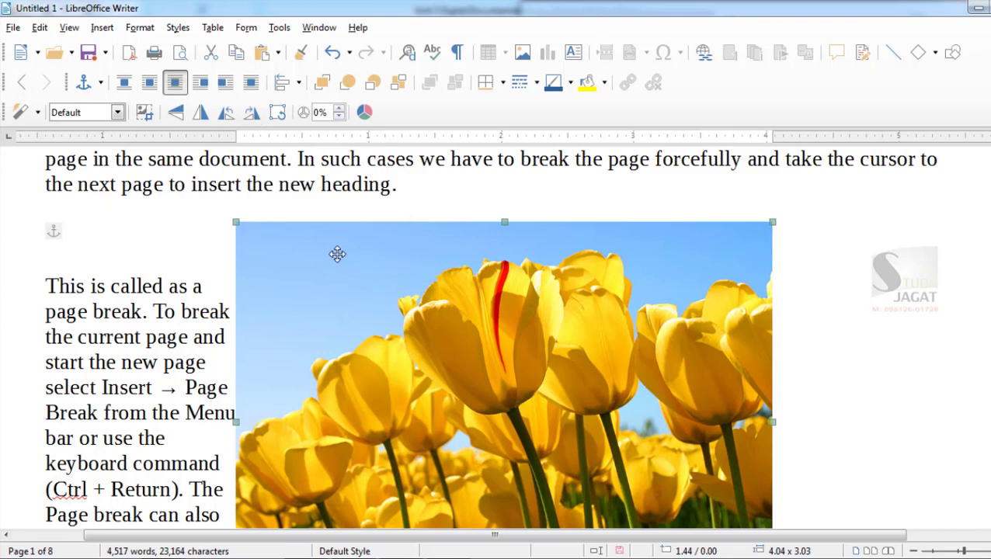
Step: Try the Invert filter on the tulips image, and undo it
{"action": "left_click", "coordinate": [38, 114]}
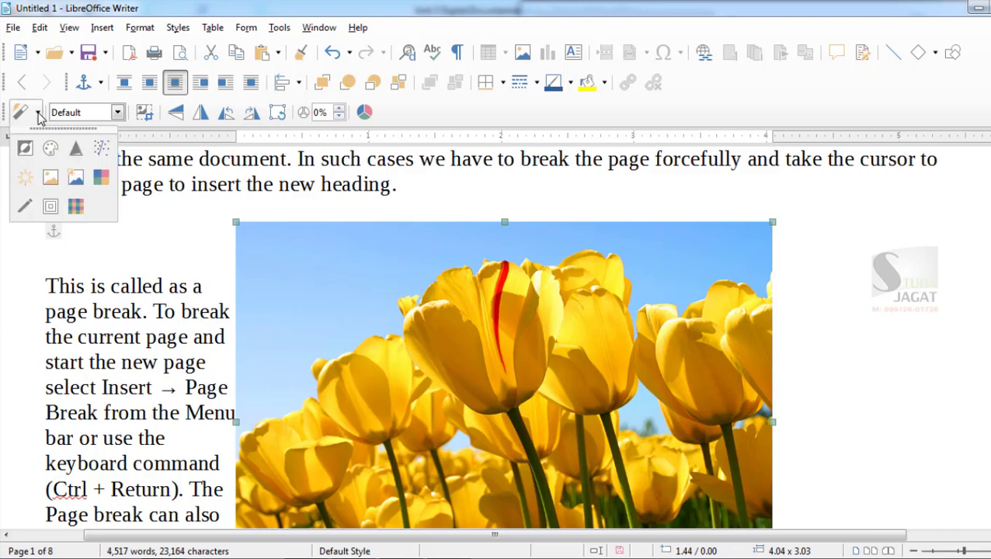
{"action": "left_click", "coordinate": [25, 149]}
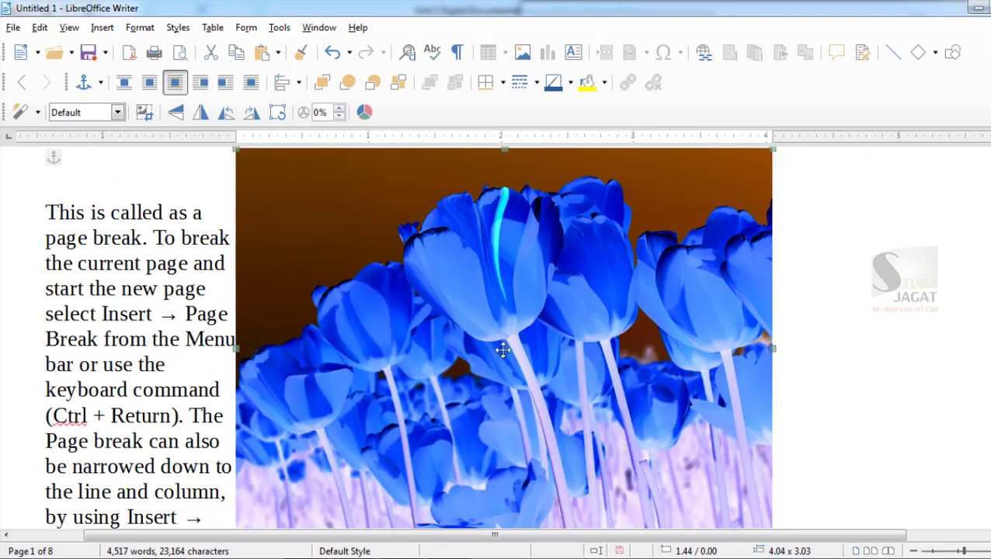
{"action": "key", "text": "ctrl+z"}
Step: Apply the Charcoal Sketch filter to the tulips image
{"action": "left_click", "coordinate": [38, 113]}
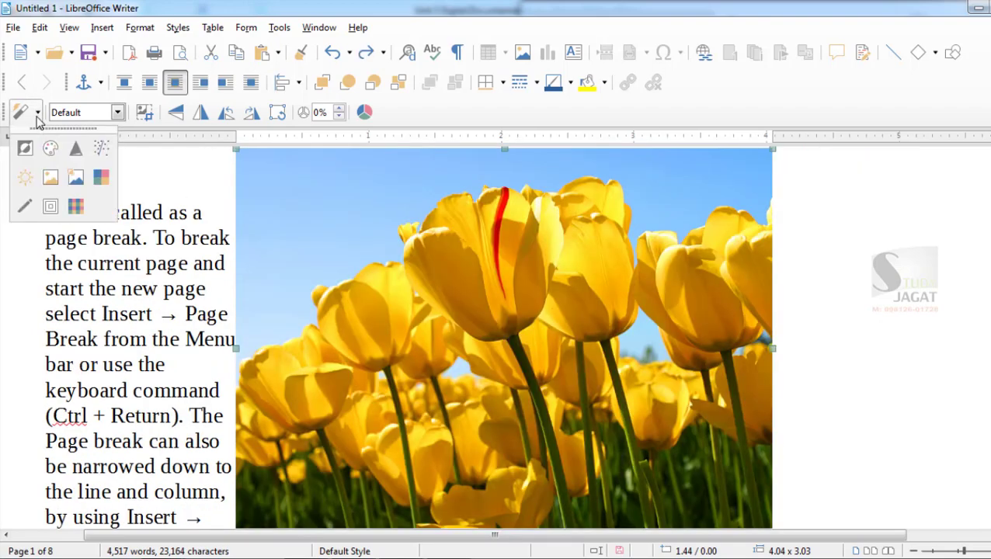
{"action": "left_click", "coordinate": [24, 208]}
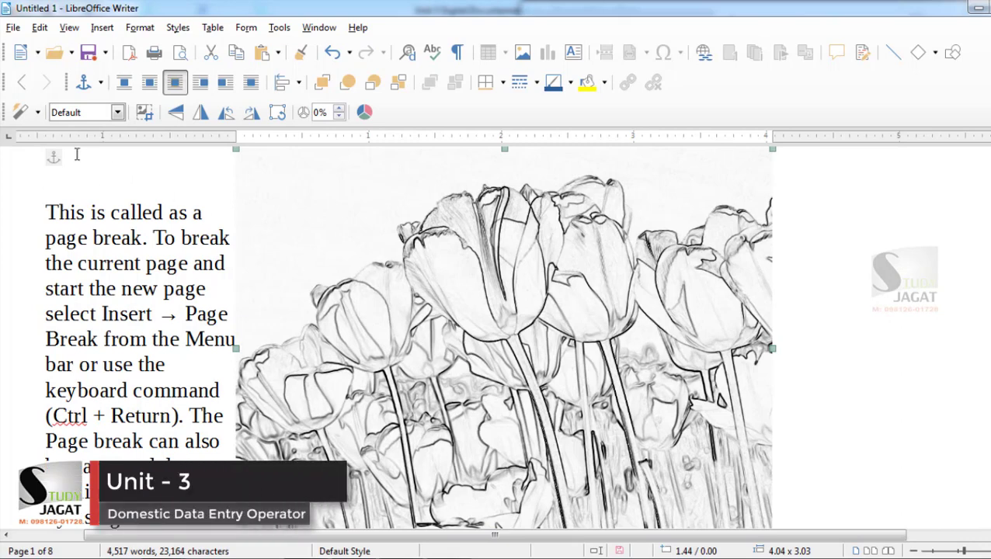
Step: Undo the Charcoal Sketch filter on the tulips image and apply the Sharpen filter
{"action": "left_click", "coordinate": [37, 113]}
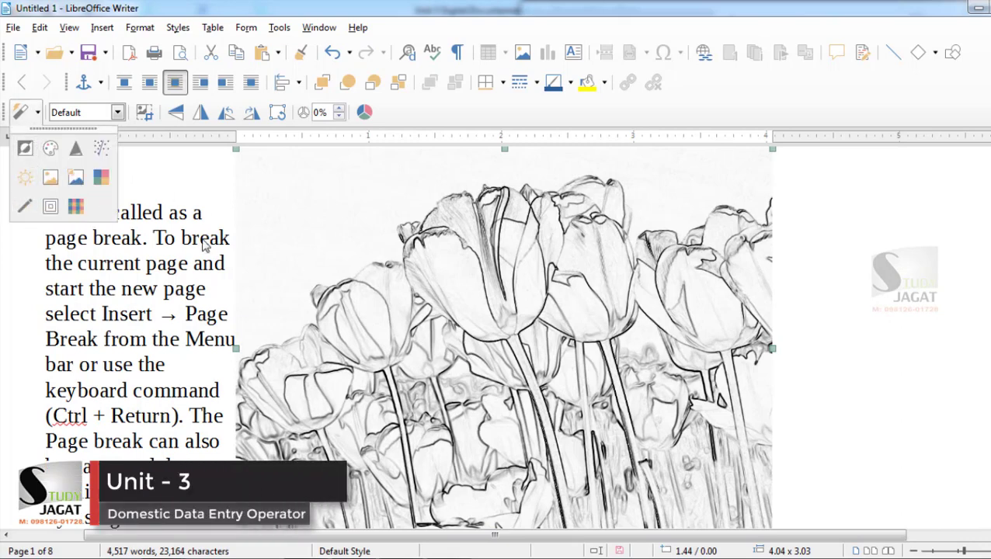
{"action": "key", "text": "ctrl+z"}
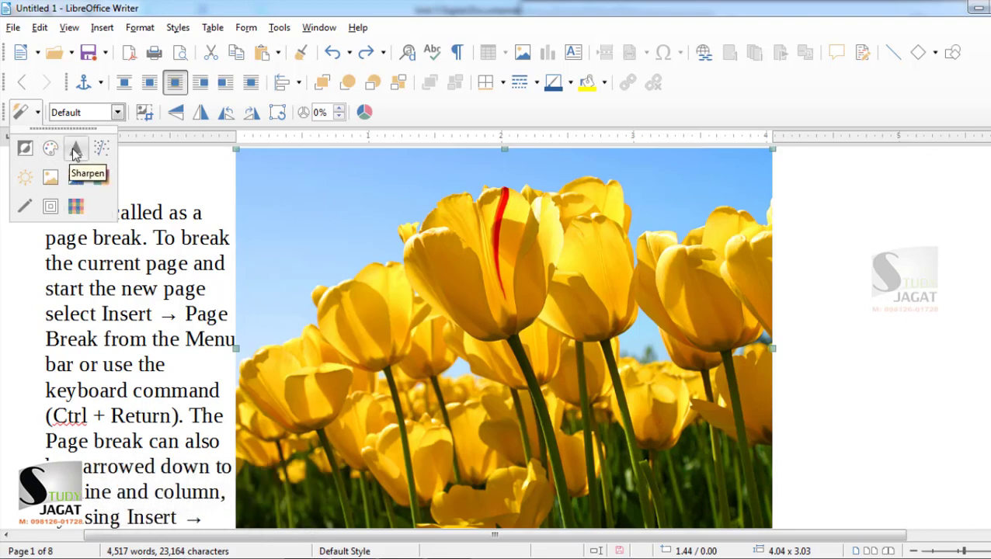
{"action": "scroll", "coordinate": [582, 232], "scroll_direction": "up", "scroll_amount": 8}
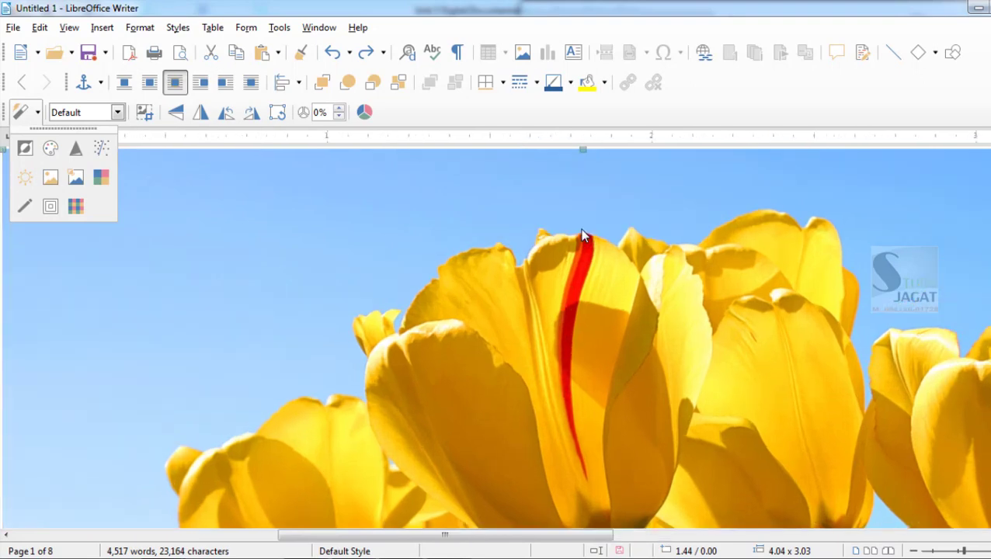
{"action": "scroll", "coordinate": [583, 233], "scroll_direction": "up", "scroll_amount": 3}
{"action": "scroll", "coordinate": [697, 297], "scroll_direction": "up", "scroll_amount": 2}
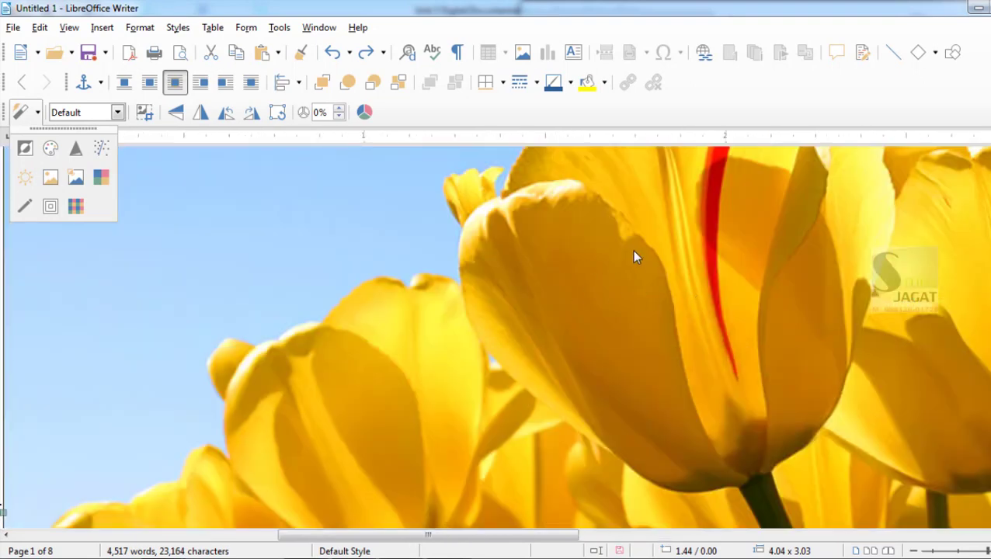
{"action": "scroll", "coordinate": [714, 241], "scroll_direction": "up", "scroll_amount": 2}
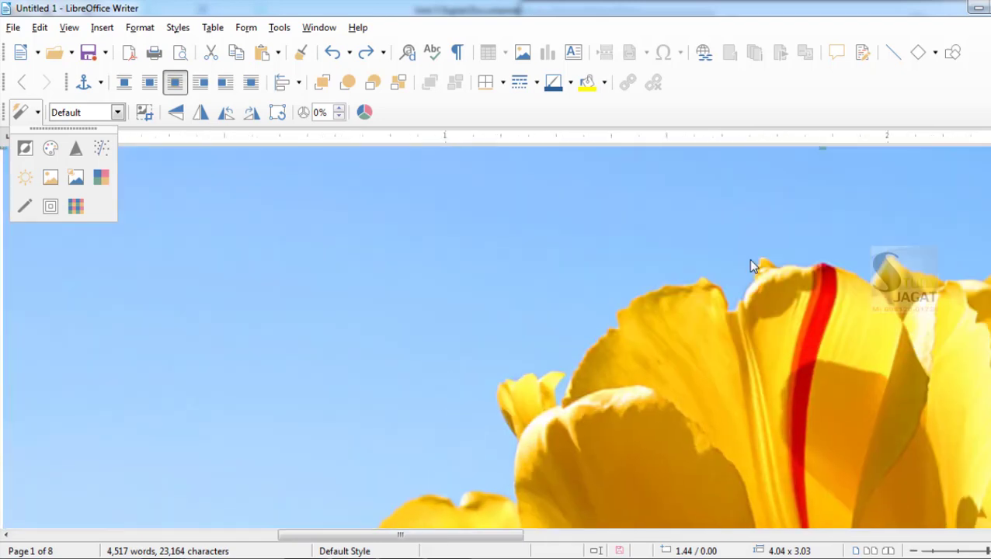
{"action": "scroll", "coordinate": [847, 367], "scroll_direction": "down", "scroll_amount": 6}
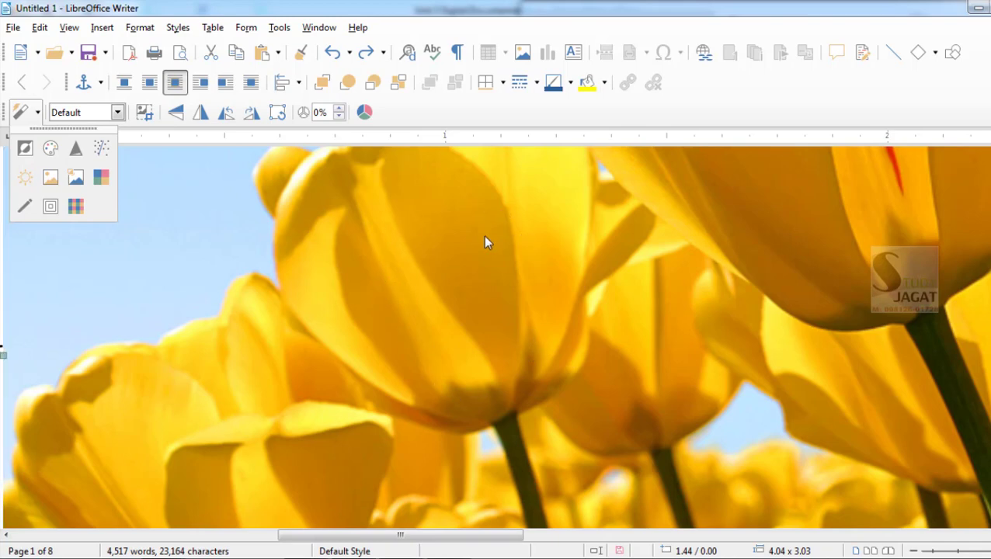
{"action": "left_click", "coordinate": [76, 147]}
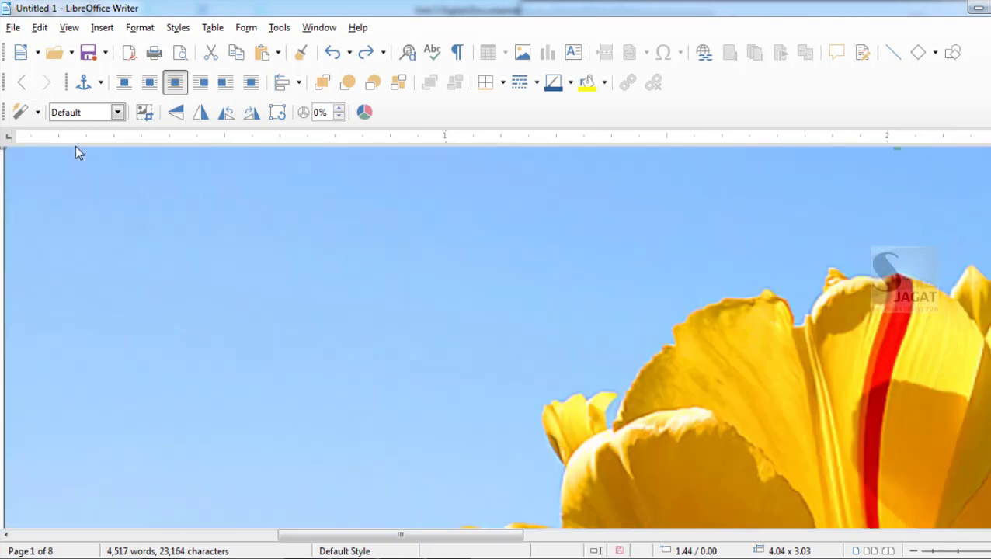
{"action": "scroll", "coordinate": [688, 389], "scroll_direction": "down", "scroll_amount": 5}
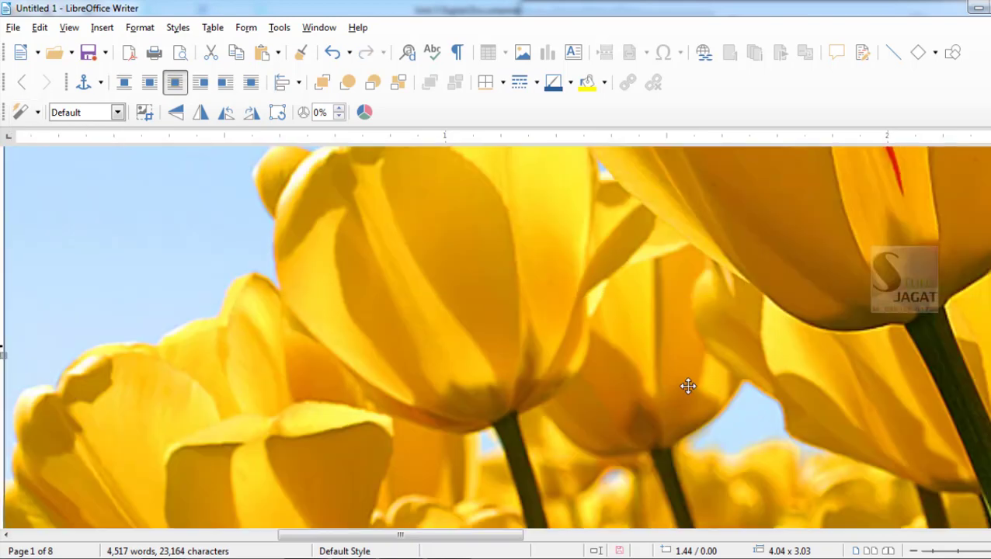
{"action": "scroll", "coordinate": [688, 386], "scroll_direction": "up", "scroll_amount": 5}
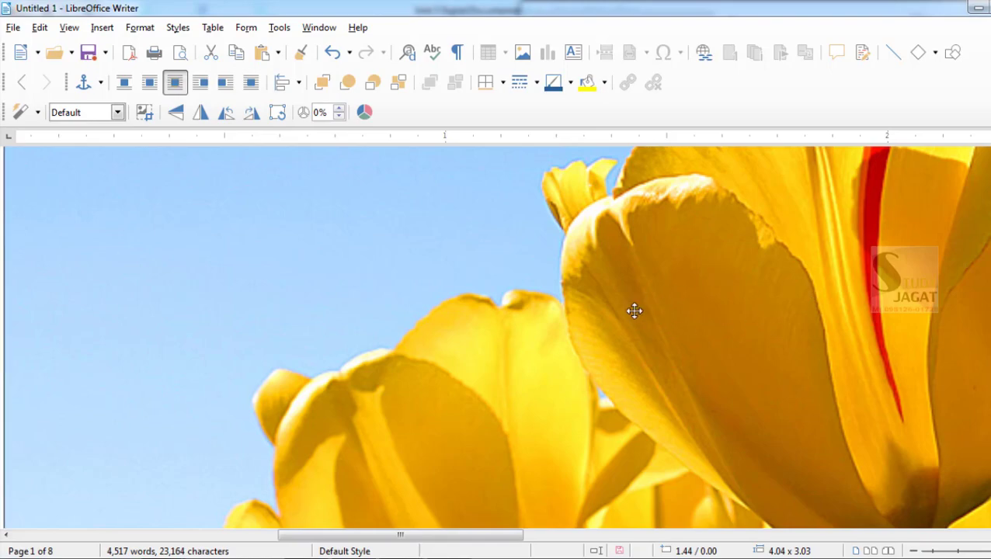
{"action": "scroll", "coordinate": [634, 311], "scroll_direction": "down", "scroll_amount": 5, "text": "ctrl"}
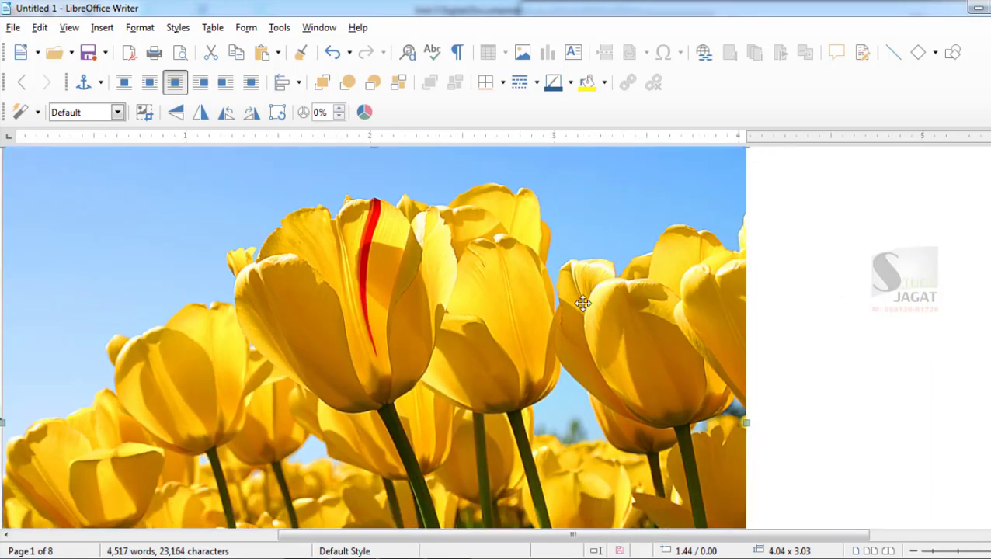
{"action": "scroll", "coordinate": [582, 303], "scroll_direction": "down", "scroll_amount": 3, "text": "ctrl"}
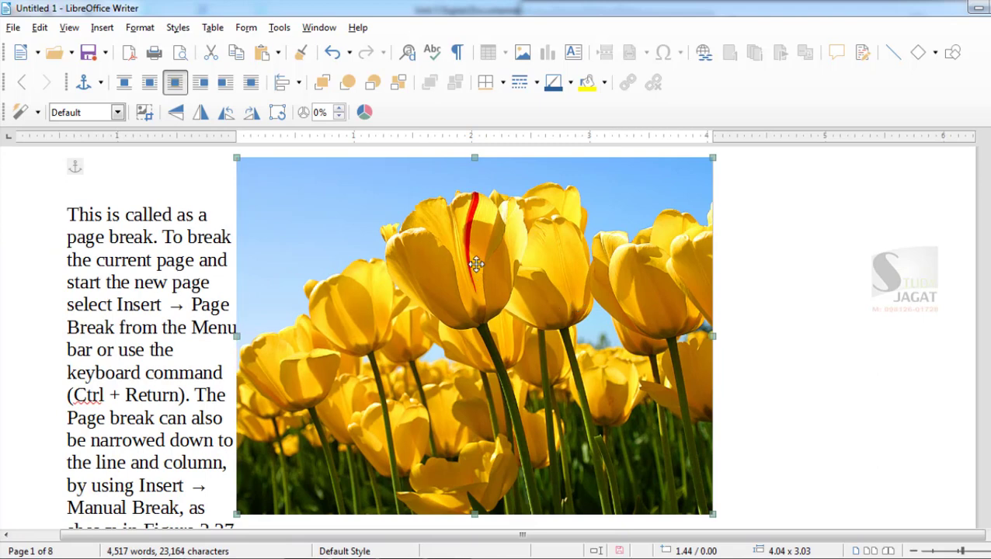
Step: Try the Grayscale, Black/White and Watermark image modes on the tulips image, and return it to Default
{"action": "left_click", "coordinate": [116, 113]}
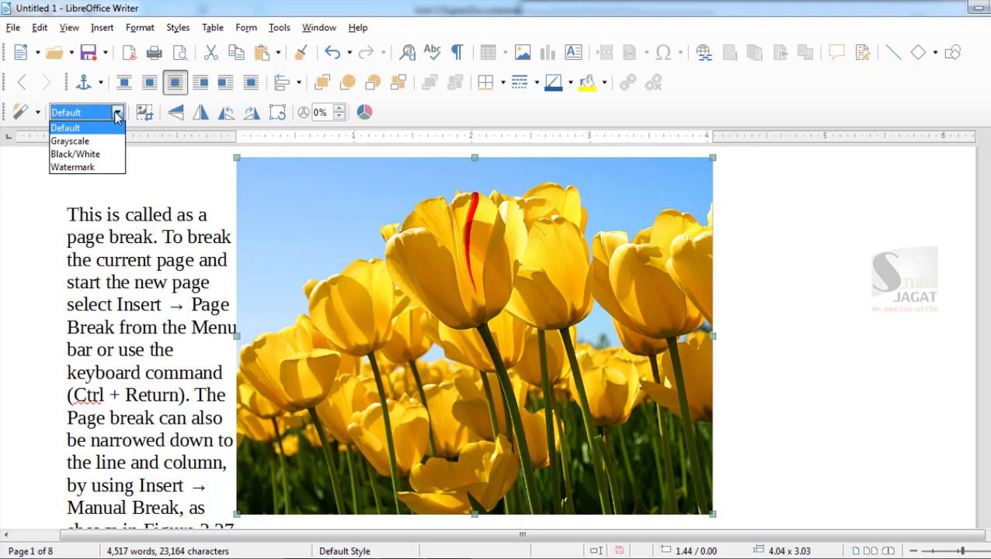
{"action": "left_click", "coordinate": [82, 141]}
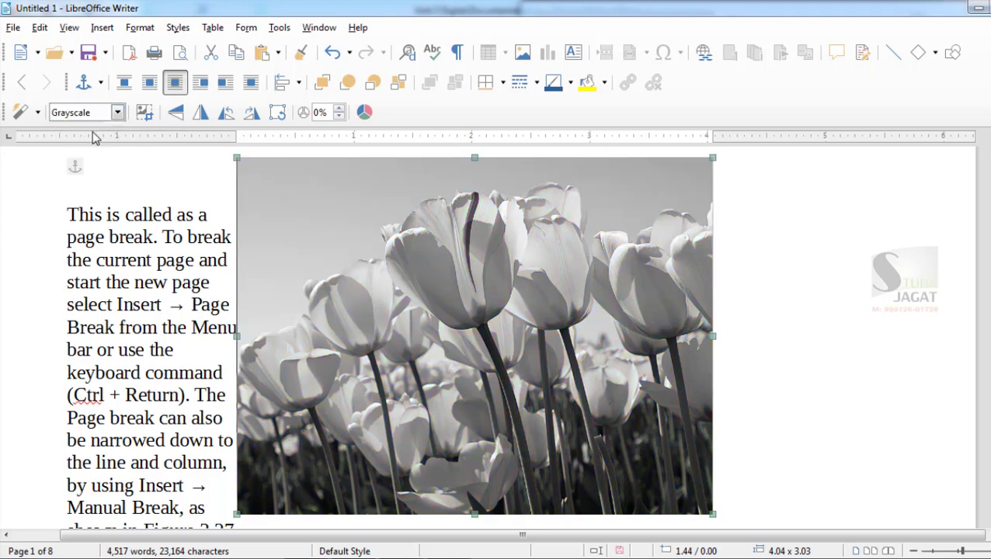
{"action": "left_click", "coordinate": [116, 114]}
{"action": "left_click", "coordinate": [82, 153]}
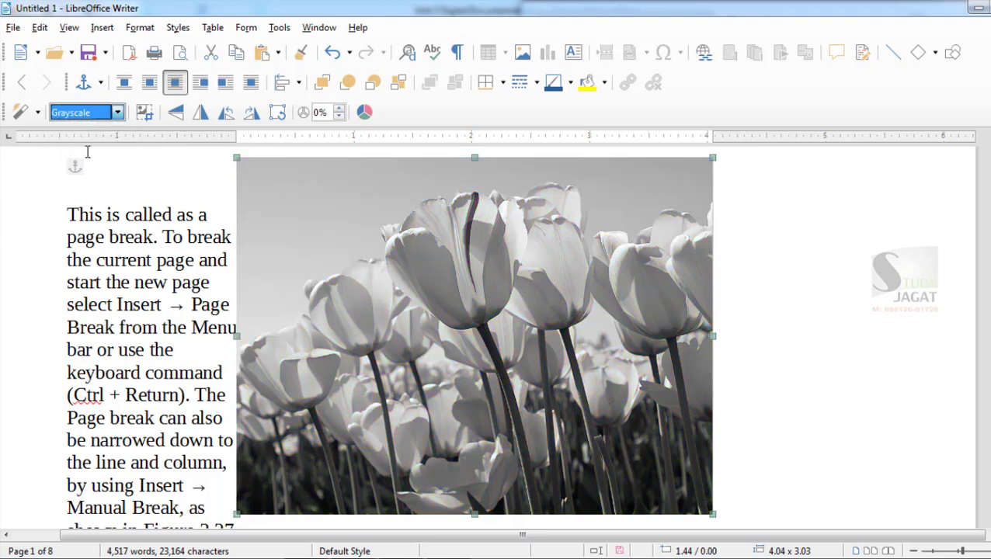
{"action": "left_click", "coordinate": [115, 113]}
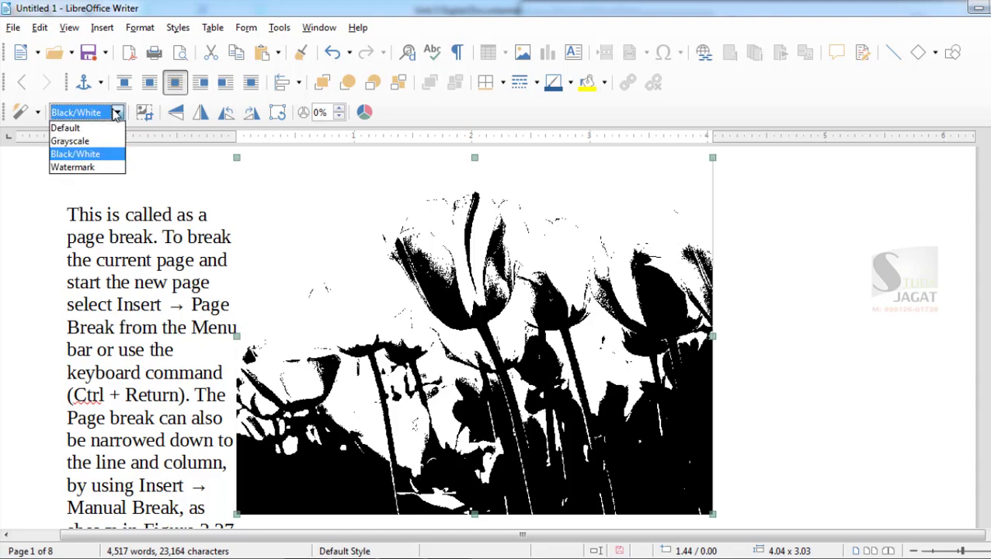
{"action": "left_click", "coordinate": [87, 167]}
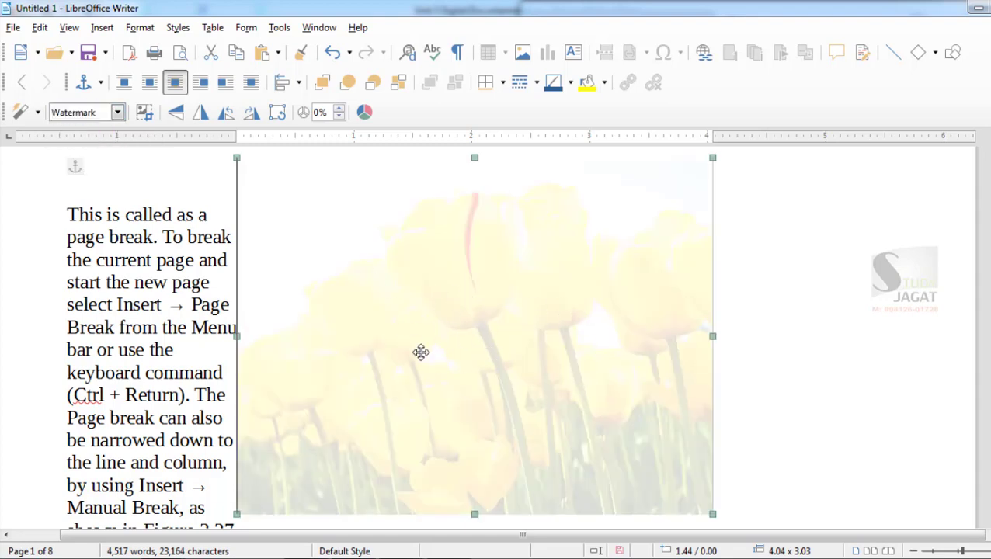
{"action": "left_click", "coordinate": [116, 113]}
{"action": "left_click", "coordinate": [88, 125]}
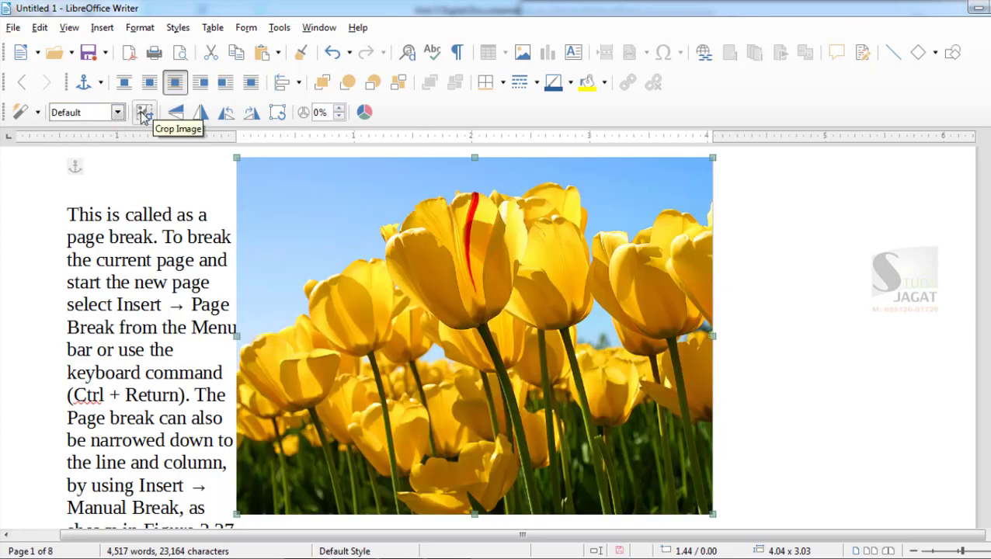
Step: Try cropping the tulips image from its upper-right corner to about 3.00 × 2.37 inches, and undo it
{"action": "left_click", "coordinate": [144, 113]}
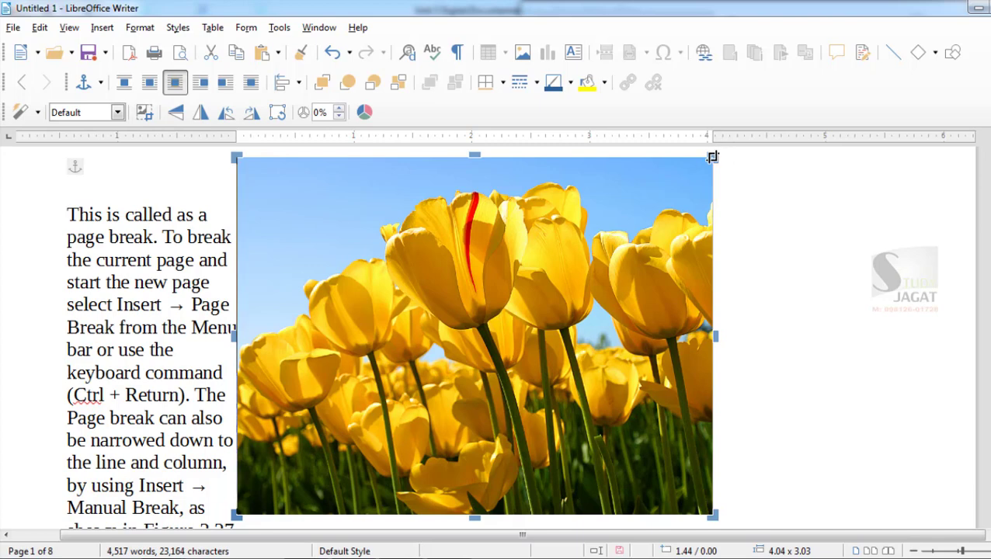
{"action": "left_click_drag", "start_coordinate": [694, 170], "coordinate": [599, 231]}
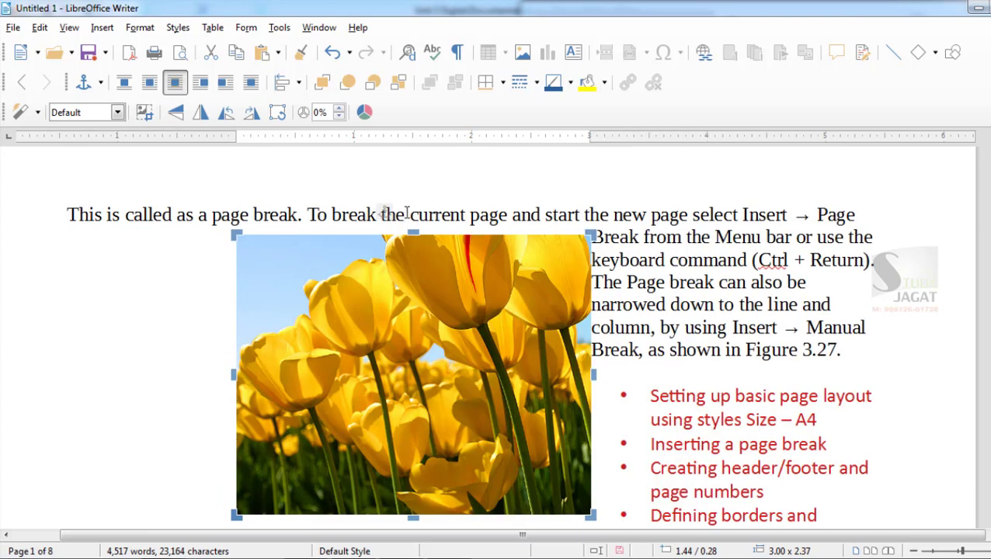
{"action": "key", "text": "ctrl+z"}
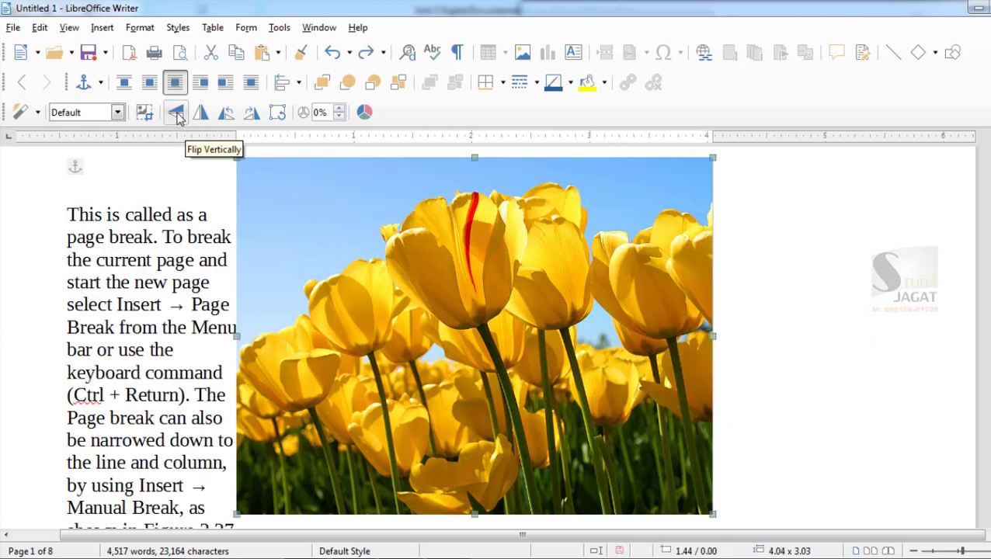
Step: Try flipping the tulips image vertically and horizontally, reversing each flip
{"action": "left_click", "coordinate": [176, 113]}
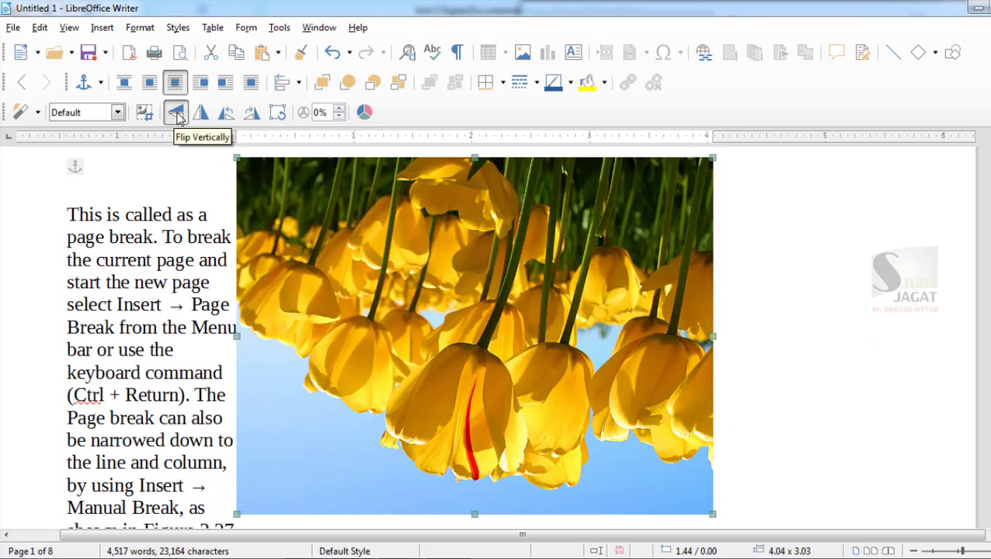
{"action": "left_click", "coordinate": [177, 115]}
{"action": "left_click", "coordinate": [202, 114]}
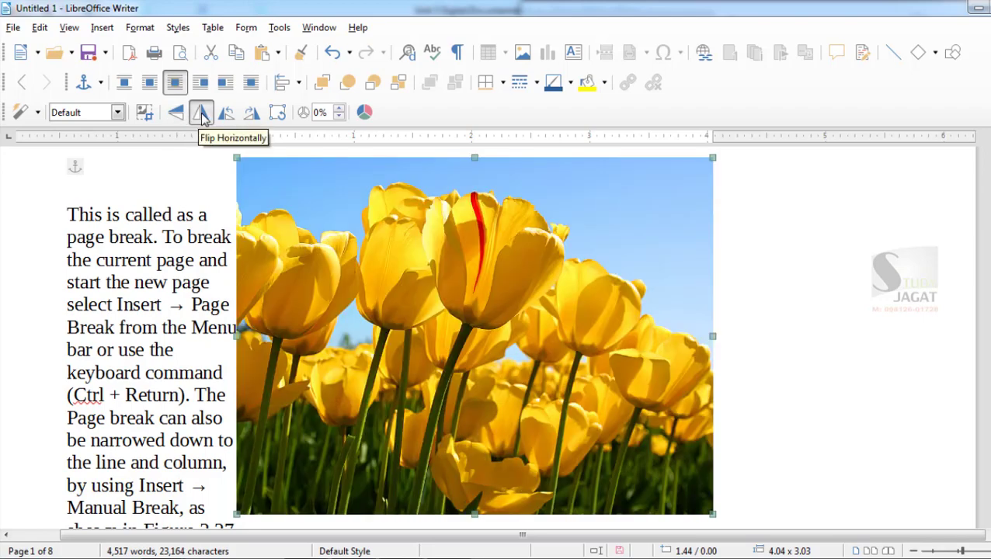
{"action": "left_click", "coordinate": [202, 114]}
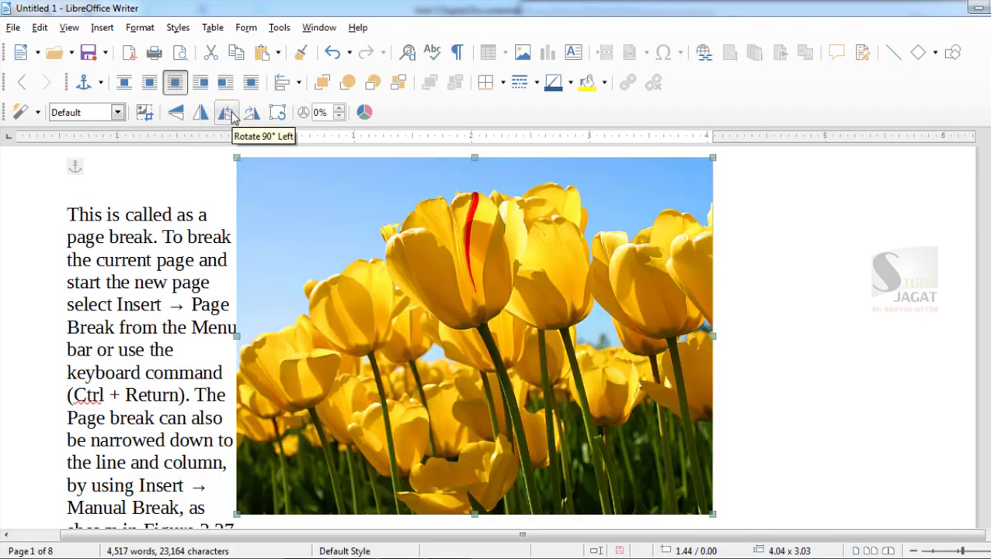
Step: Rotate the tulips image 90° left four times, through a full turn
{"action": "left_click", "coordinate": [225, 114]}
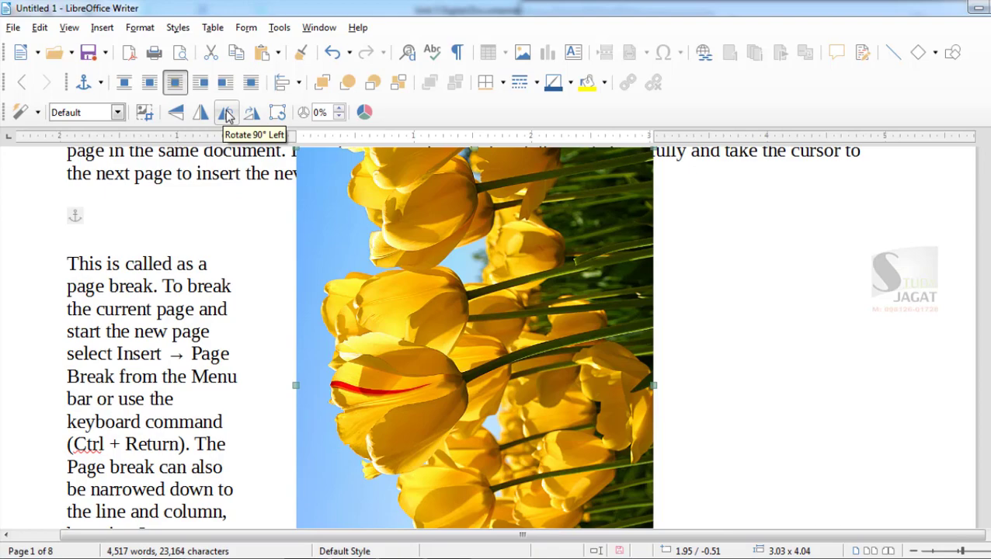
{"action": "left_click", "coordinate": [227, 115]}
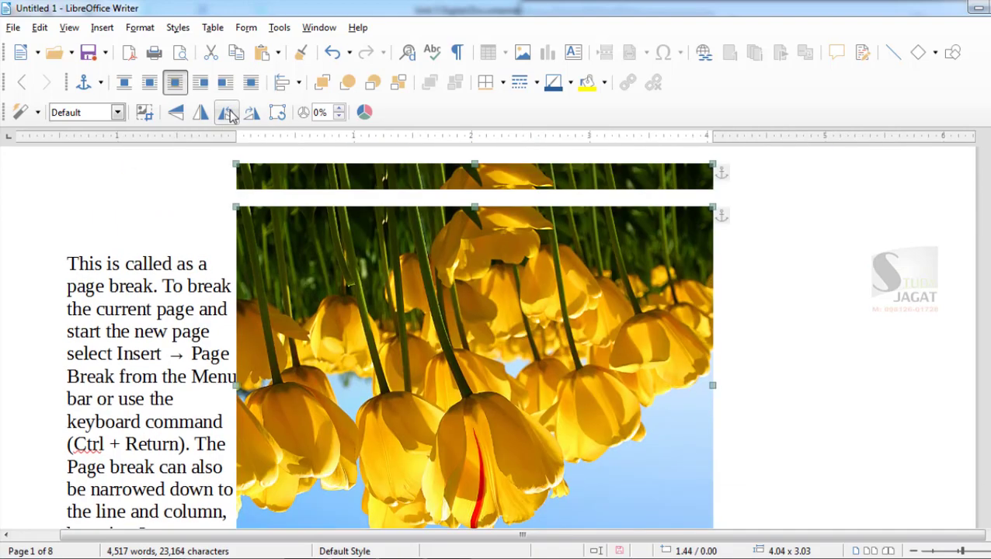
{"action": "left_click", "coordinate": [227, 114]}
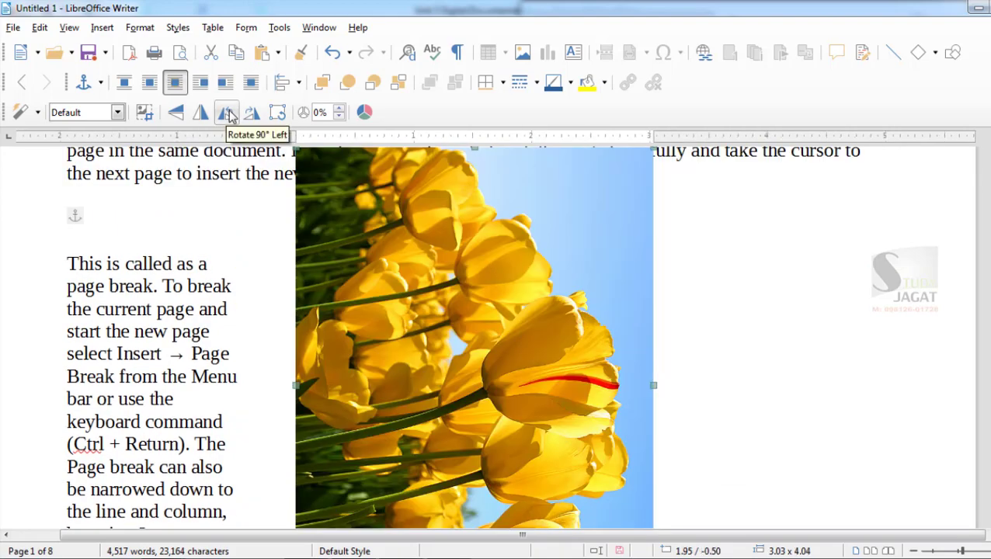
{"action": "left_click", "coordinate": [226, 114]}
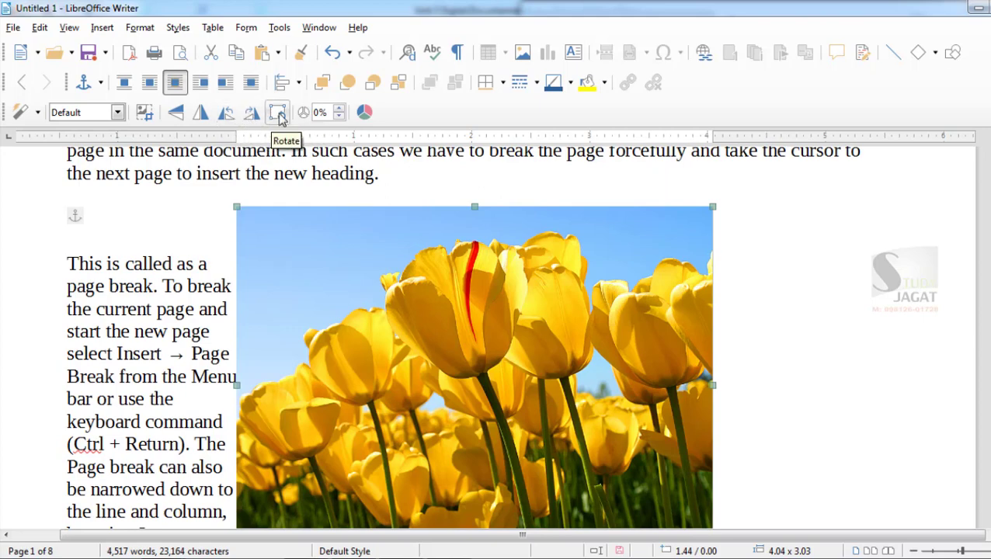
Step: Try rotating the tulips image freely counterclockwise by its upper-right corner, and undo it
{"action": "left_click", "coordinate": [280, 114]}
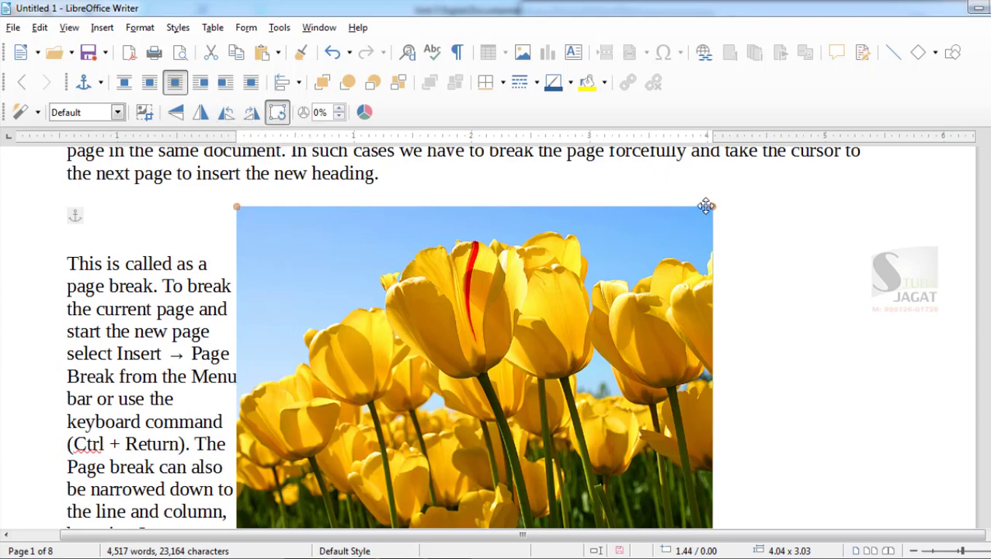
{"action": "left_click", "coordinate": [280, 114]}
{"action": "left_click_drag", "start_coordinate": [711, 203], "coordinate": [594, 178]}
{"action": "key", "text": "ctrl+z"}
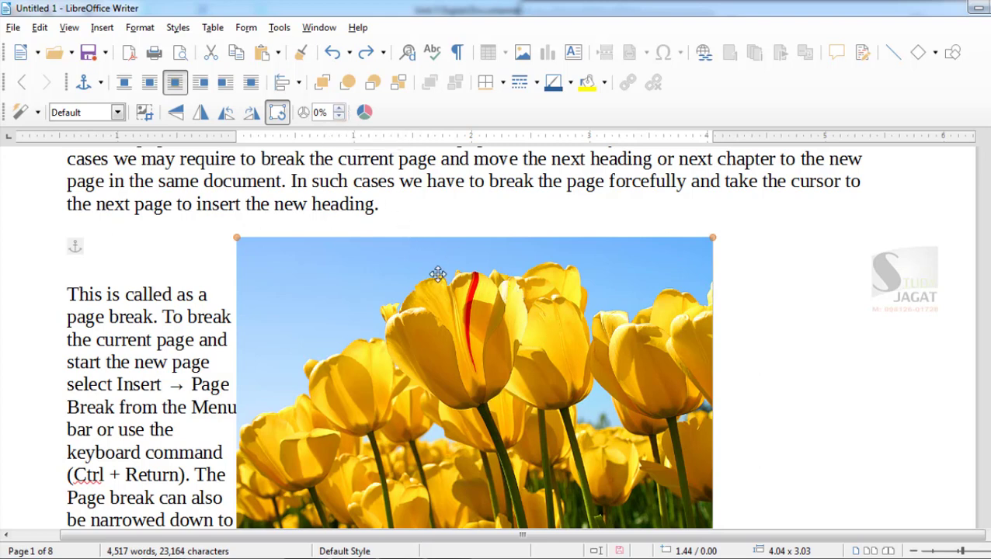
Step: Set the tulips image's transparency to 12%
{"action": "left_click", "coordinate": [339, 111]}
{"action": "left_click", "coordinate": [339, 111]}
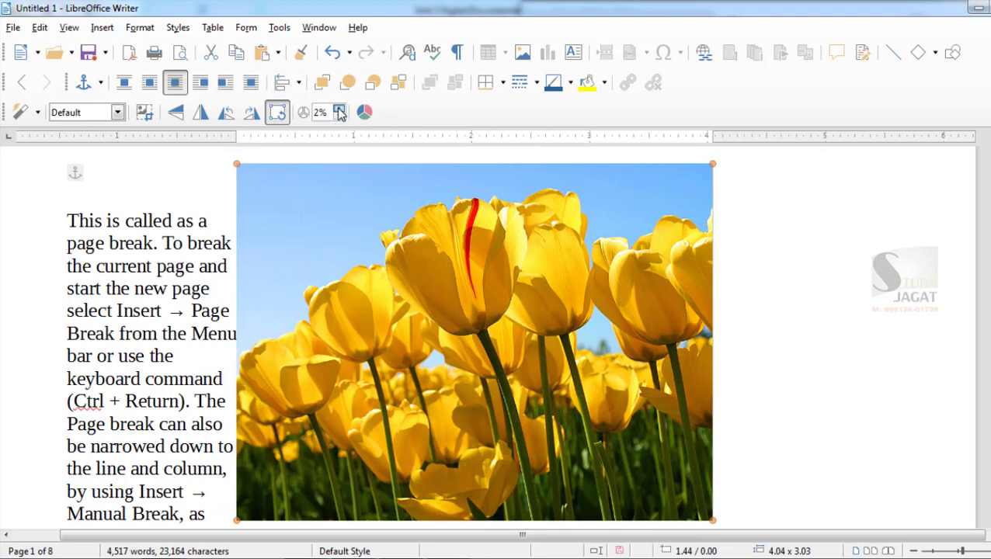
{"action": "left_click", "coordinate": [339, 111]}
{"action": "left_click", "coordinate": [339, 111]}
{"action": "left_click", "coordinate": [339, 113]}
{"action": "left_click", "coordinate": [339, 113]}
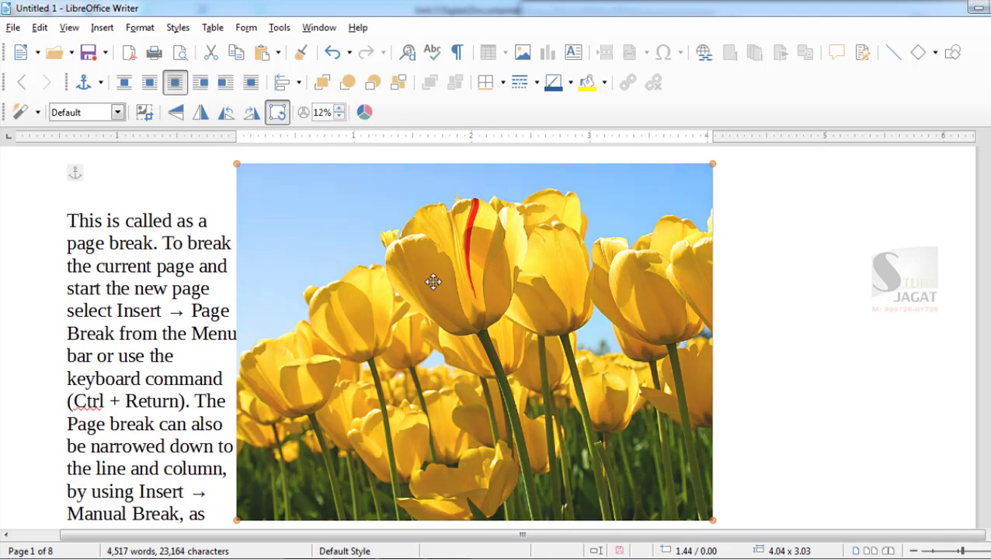
Step: Try rotating the tulips image clockwise by its upper-left corner, and undo the rotation
{"action": "left_click_drag", "start_coordinate": [236, 163], "coordinate": [528, 289]}
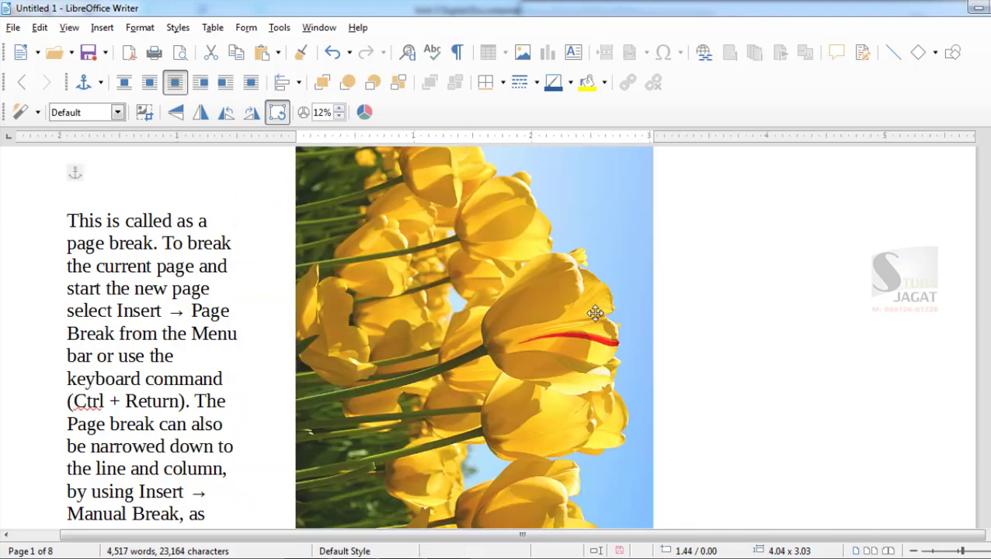
{"action": "key", "text": "ctrl+z"}
{"action": "key", "text": "ctrl+z"}
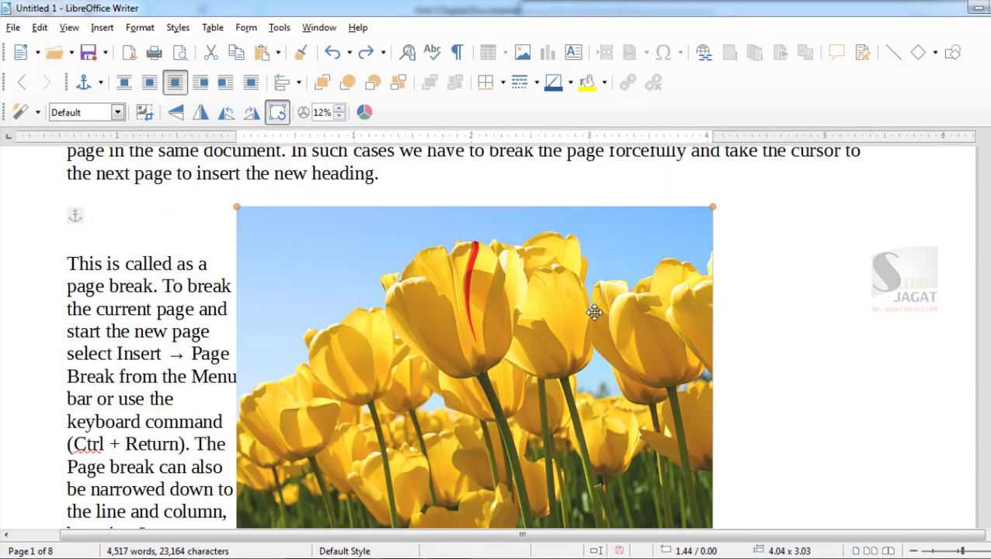
Step: Raise the tulips image's transparency to 17%
{"action": "left_click", "coordinate": [340, 110]}
{"action": "left_click", "coordinate": [339, 109]}
{"action": "left_click", "coordinate": [339, 109]}
{"action": "left_click", "coordinate": [339, 109]}
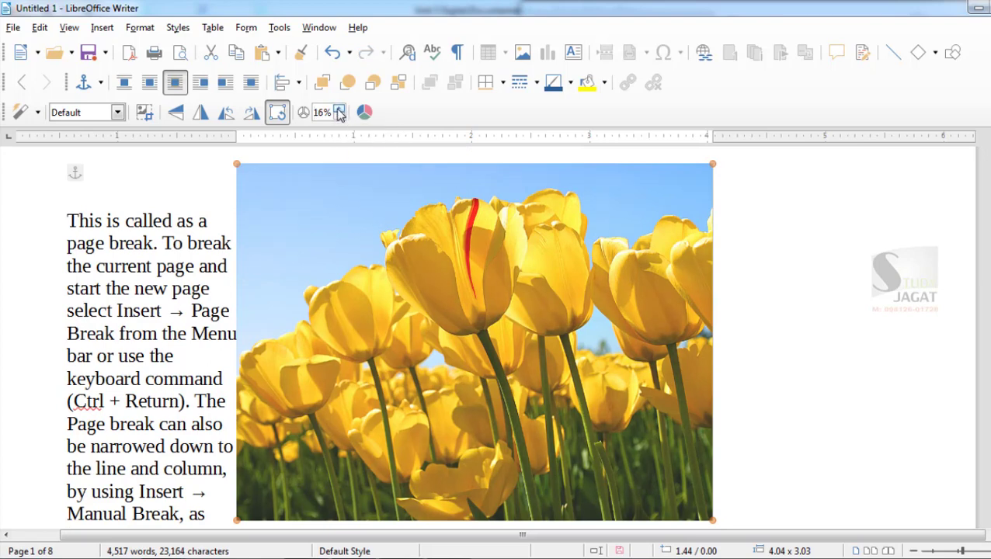
{"action": "left_click", "coordinate": [339, 110]}
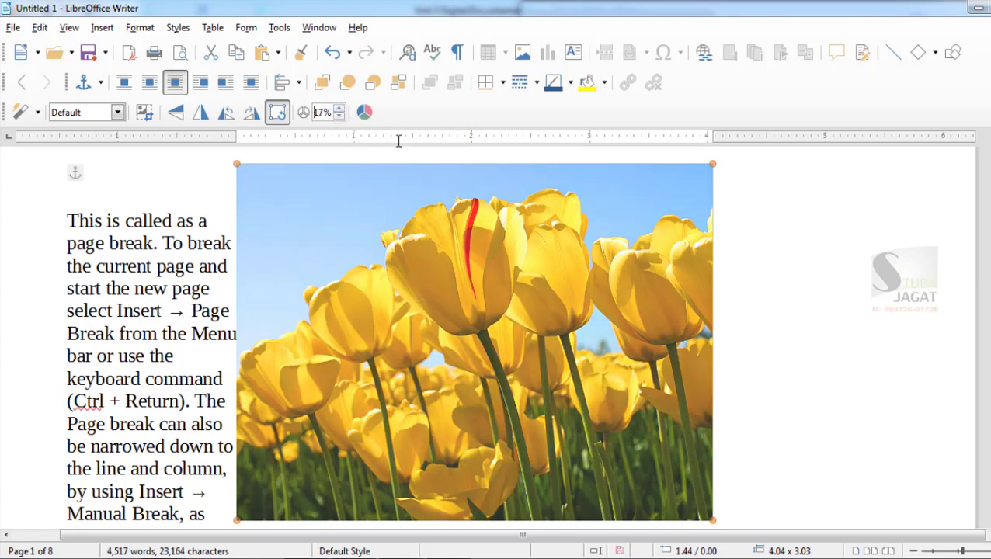
Step: Try Page Wrap on the tulips image, switch it to Wrap Through, and turn off its rotation mode
{"action": "left_click", "coordinate": [149, 87]}
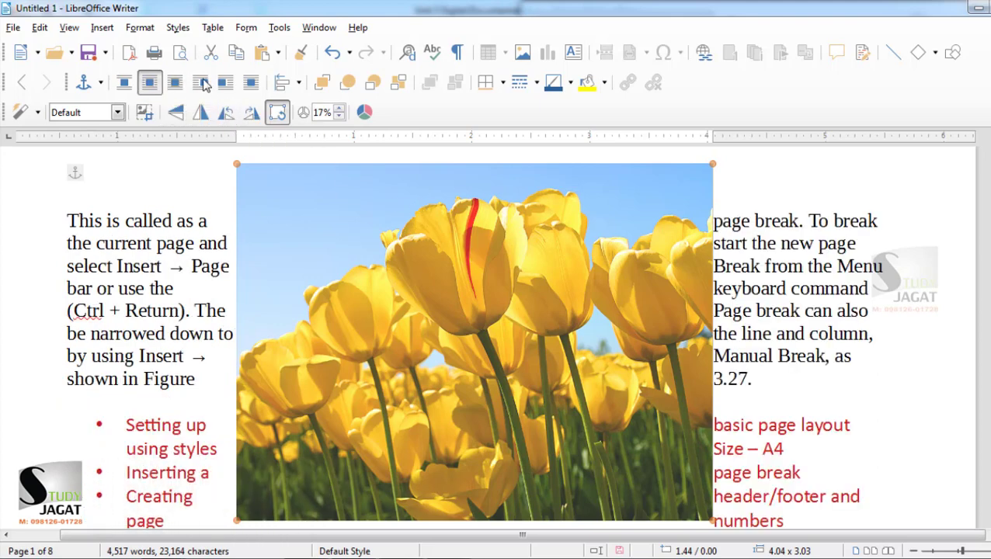
{"action": "left_click", "coordinate": [250, 83]}
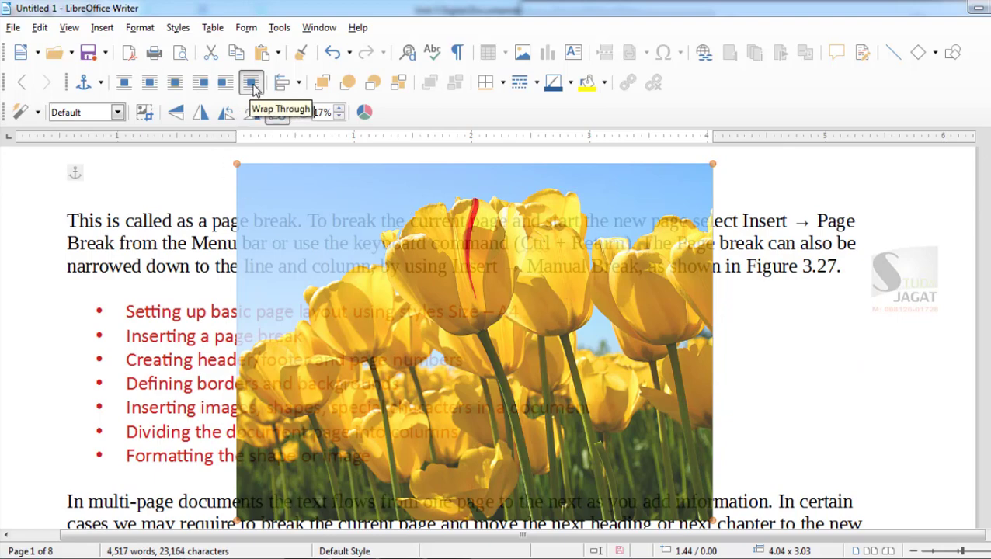
{"action": "scroll", "coordinate": [567, 266], "scroll_direction": "down", "scroll_amount": 1}
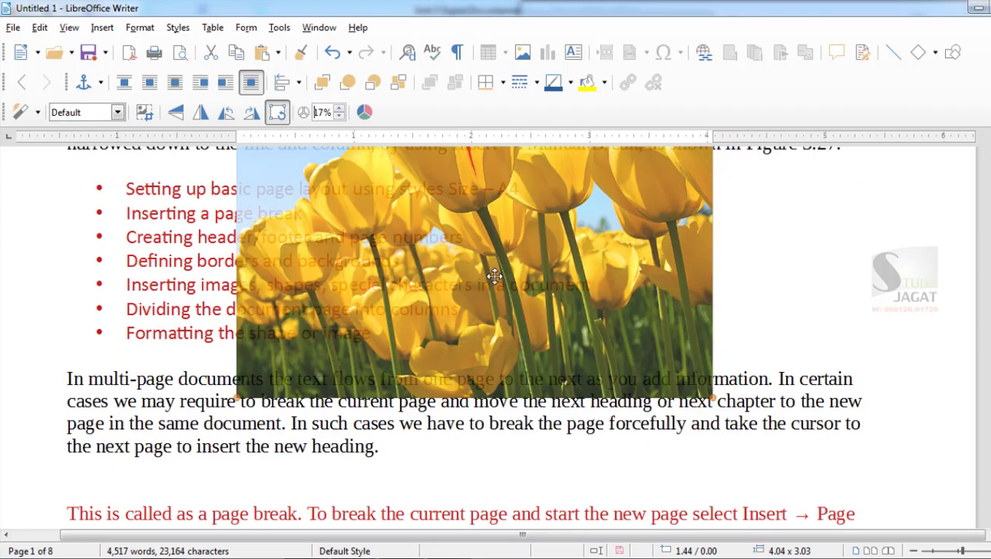
{"action": "left_click", "coordinate": [277, 113]}
{"action": "left_click", "coordinate": [281, 118]}
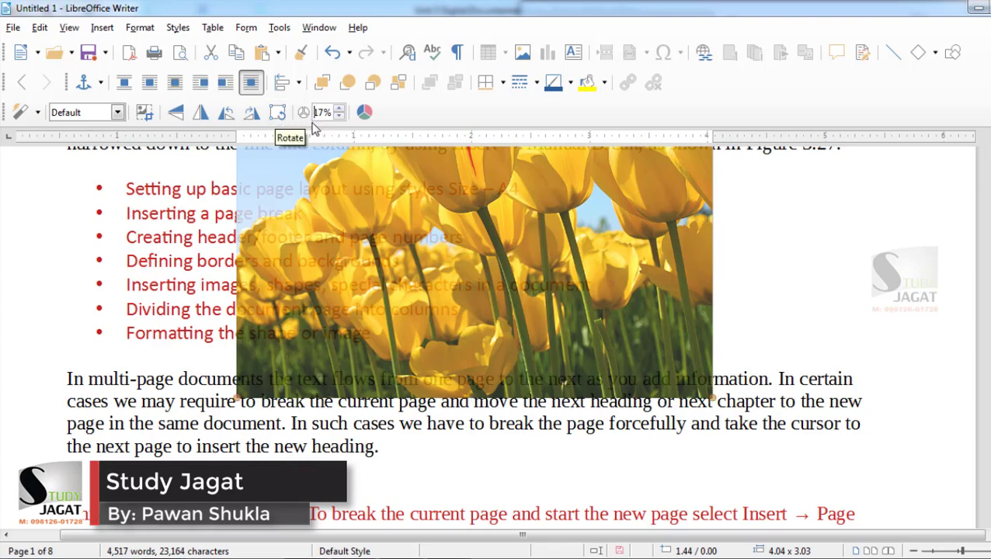
{"action": "left_click", "coordinate": [276, 113]}
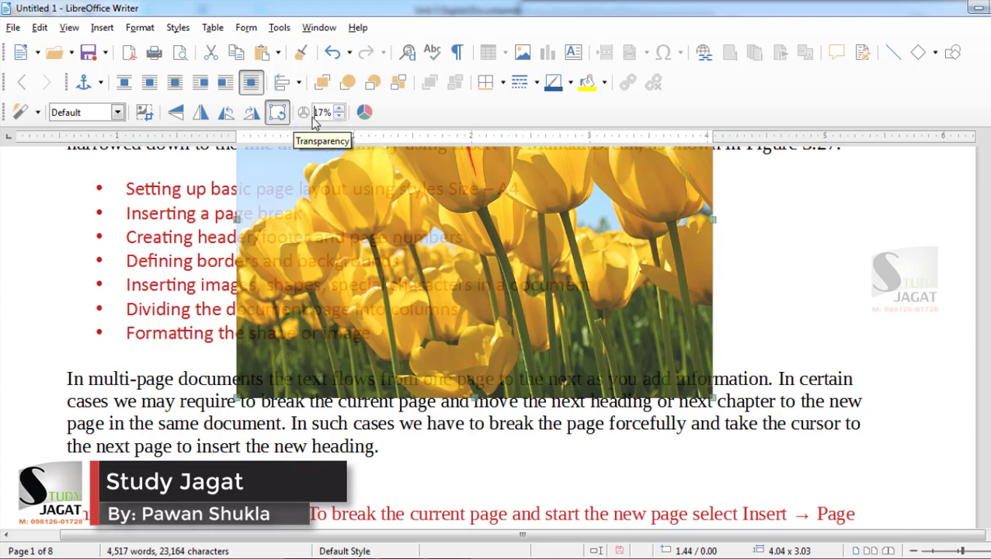
Step: Raise the tulips image's transparency to 44%, and reset it to 0%
{"action": "left_click", "coordinate": [339, 113]}
{"action": "left_click", "coordinate": [339, 114]}
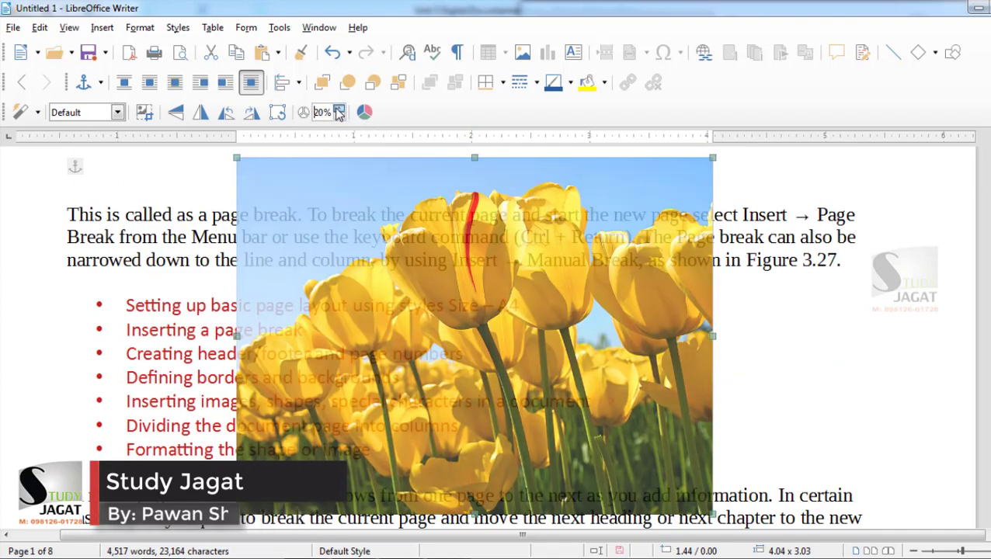
{"action": "left_click", "coordinate": [340, 113]}
{"action": "left_click", "coordinate": [339, 113]}
{"action": "left_click", "coordinate": [339, 113]}
{"action": "left_click", "coordinate": [339, 114]}
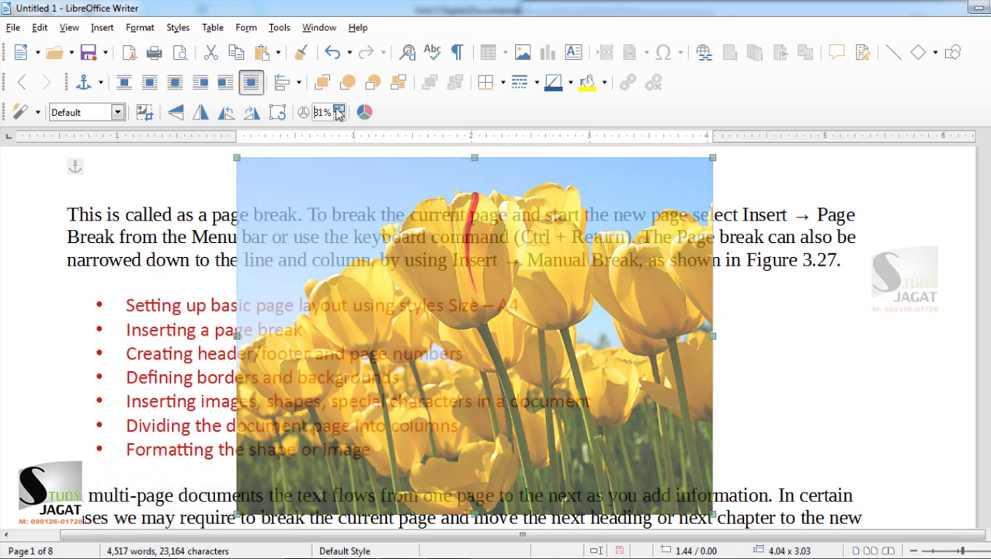
{"action": "left_click", "coordinate": [339, 113]}
{"action": "left_click", "coordinate": [339, 114]}
{"action": "left_click", "coordinate": [339, 113]}
{"action": "left_click", "coordinate": [339, 113]}
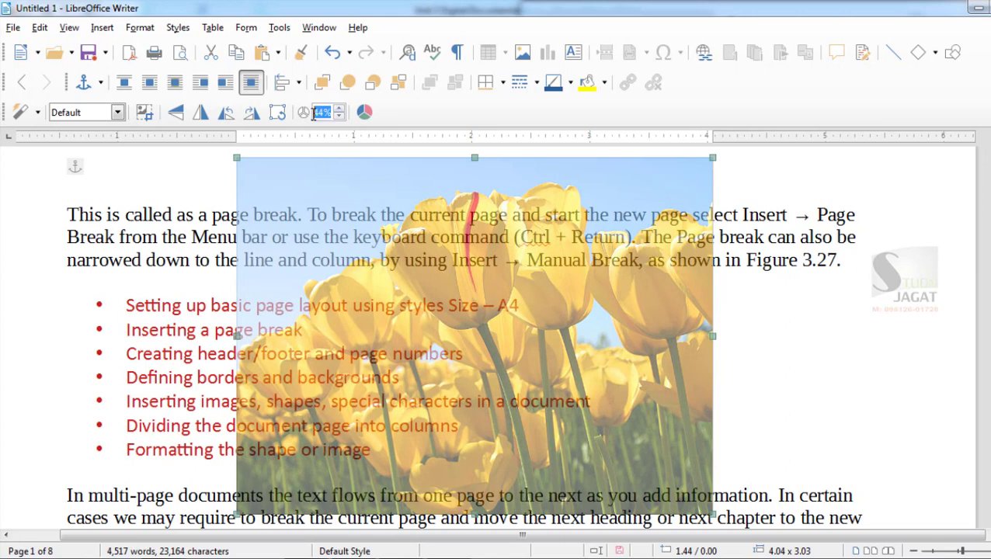
{"action": "type", "text": "0"}
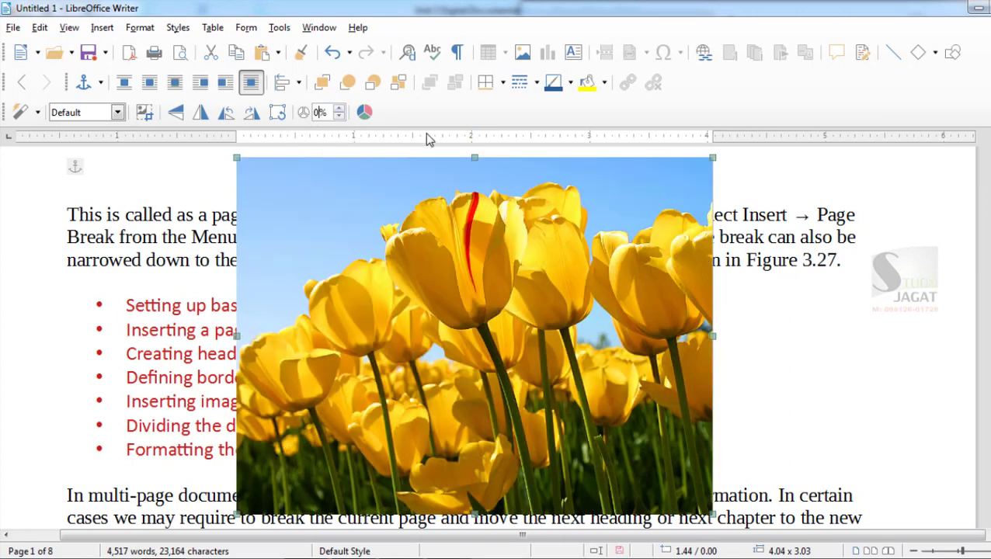
Step: Adjust the tulips image's colour by setting red to 41% and green to 32%
{"action": "left_click", "coordinate": [365, 114]}
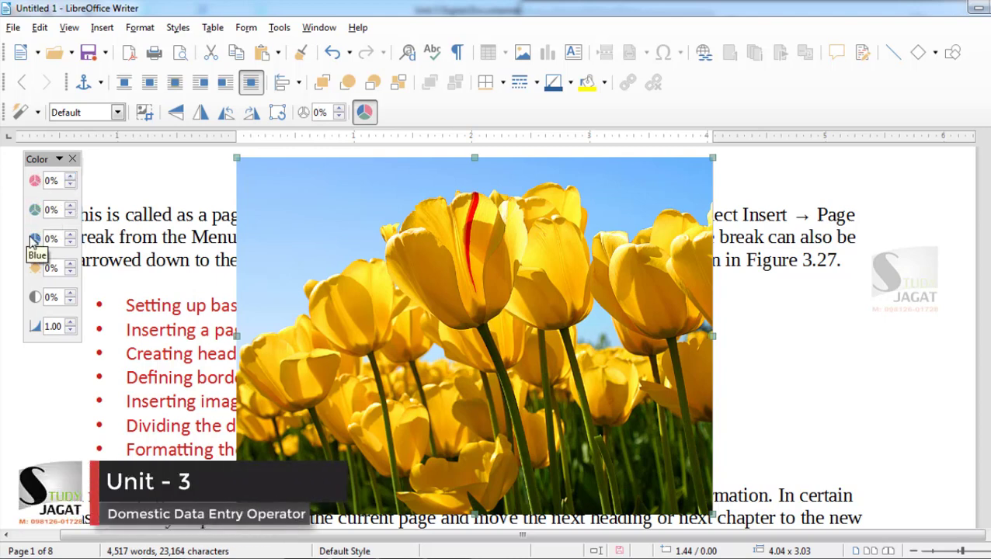
{"action": "left_click", "coordinate": [70, 180]}
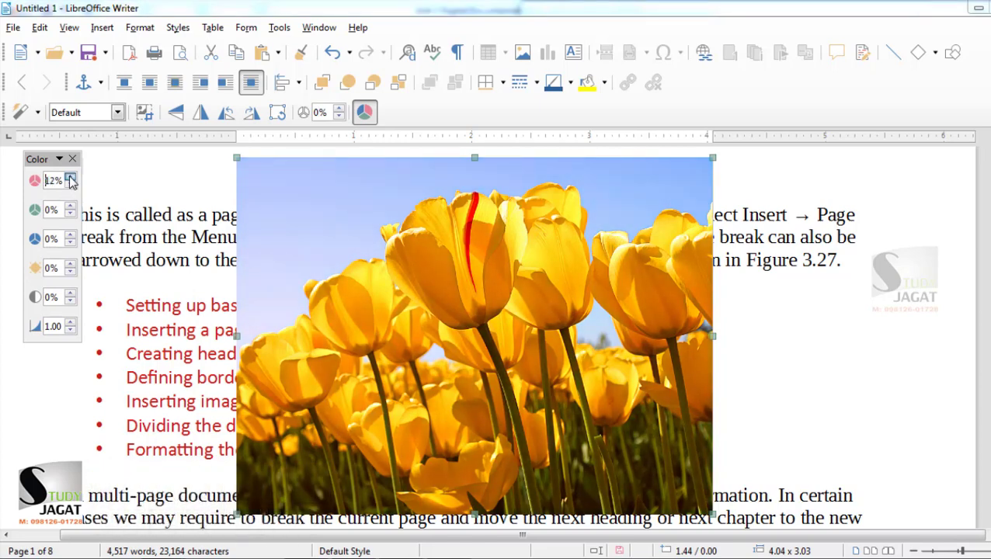
{"action": "left_click", "coordinate": [70, 181]}
{"action": "left_click", "coordinate": [69, 181]}
{"action": "left_click", "coordinate": [70, 180]}
{"action": "left_click", "coordinate": [70, 180]}
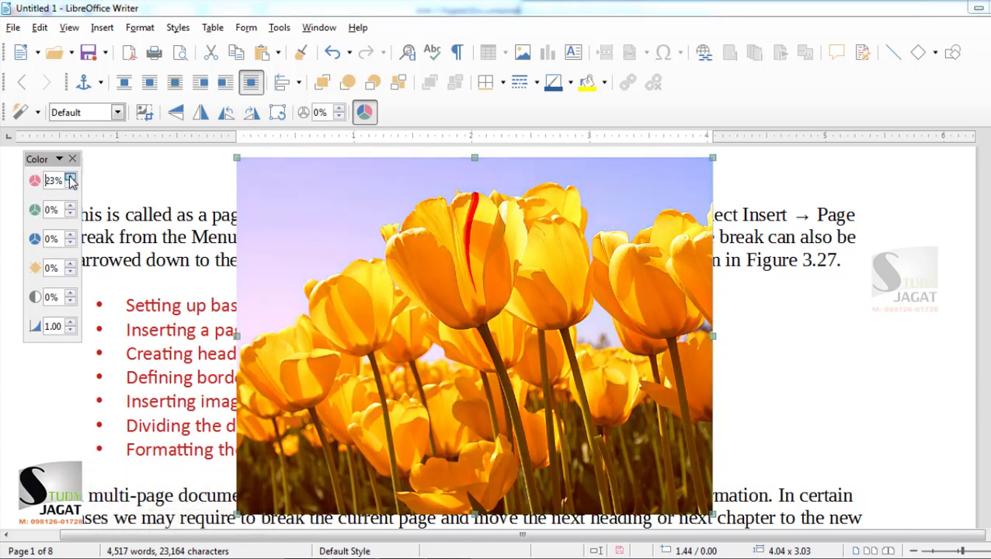
{"action": "left_click", "coordinate": [70, 180]}
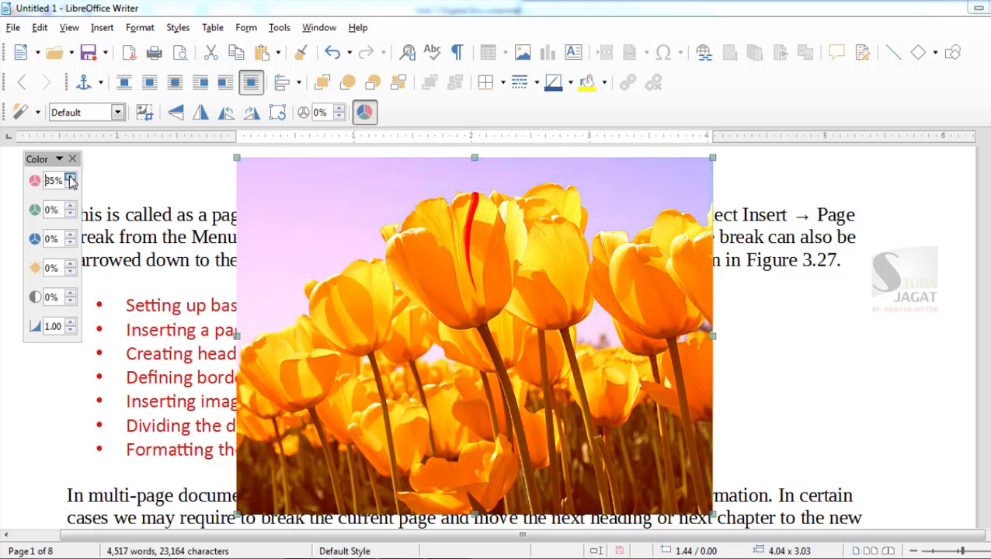
{"action": "left_click", "coordinate": [71, 206]}
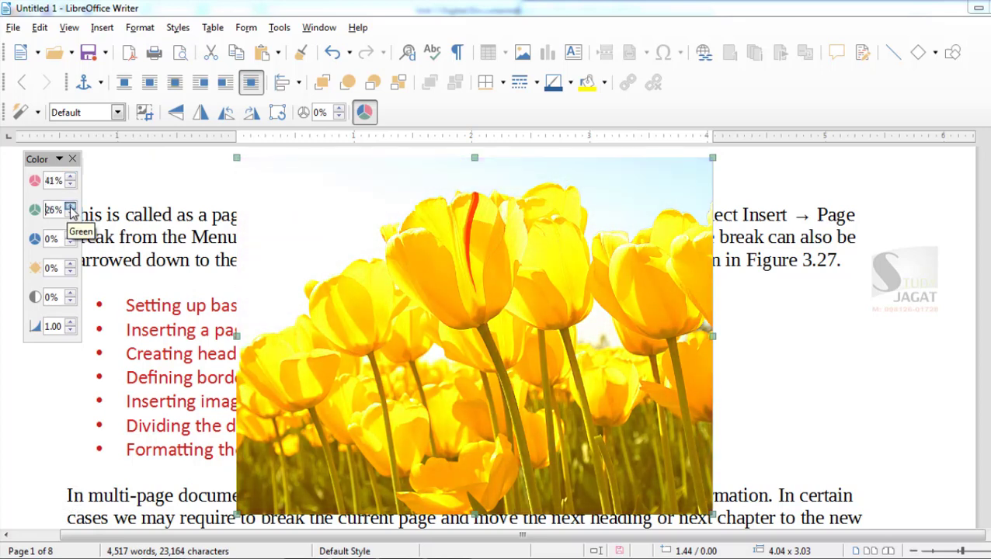
Step: Try raising the tulips image's brightness and return it to 0%, and set its contrast to 19% and gamma to 1.90
{"action": "left_click", "coordinate": [71, 264]}
{"action": "left_click", "coordinate": [71, 265]}
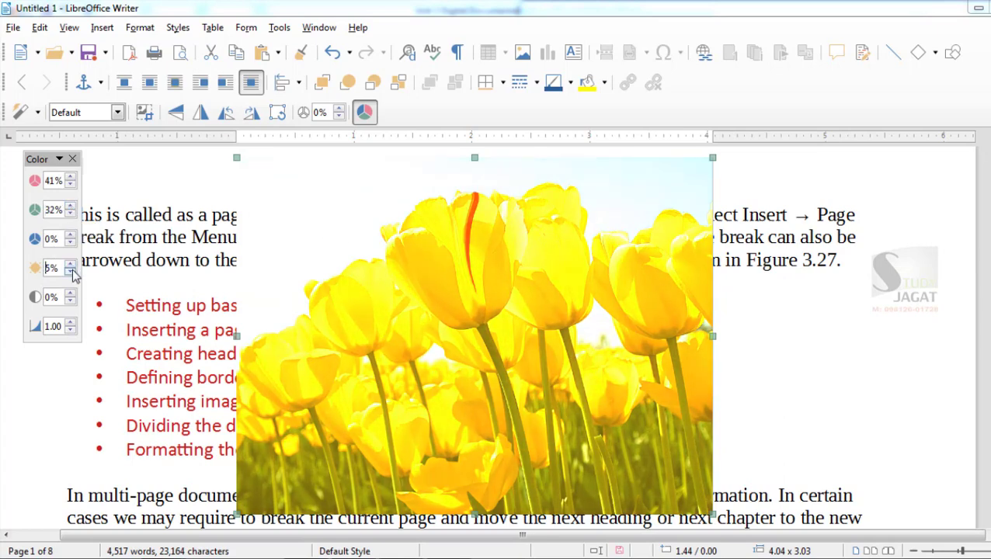
{"action": "left_click", "coordinate": [70, 271]}
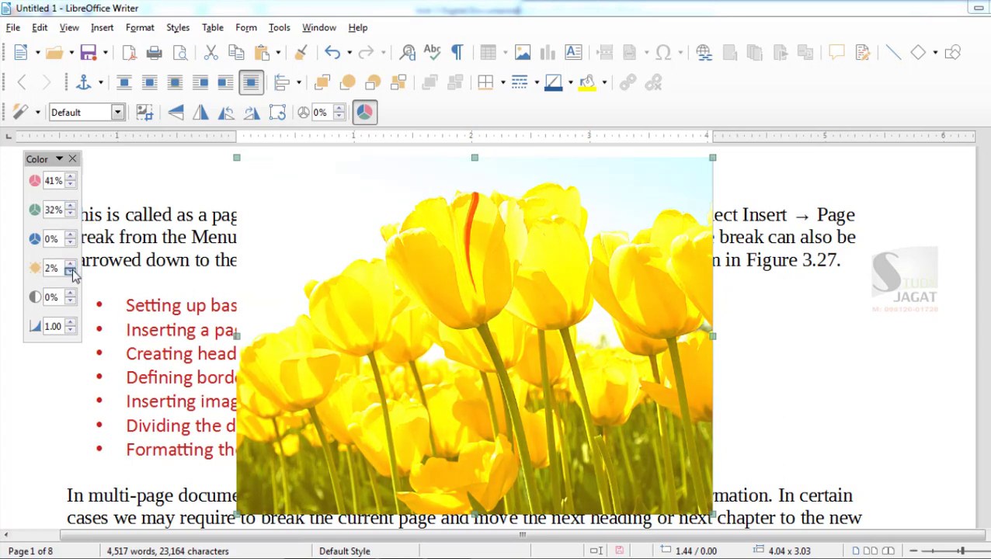
{"action": "left_click", "coordinate": [70, 326]}
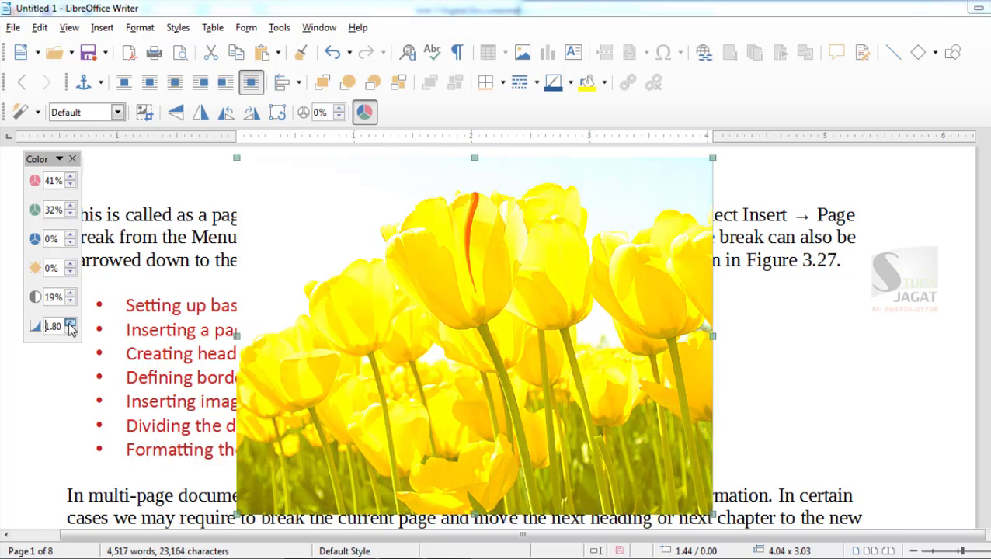
{"action": "left_click", "coordinate": [70, 326]}
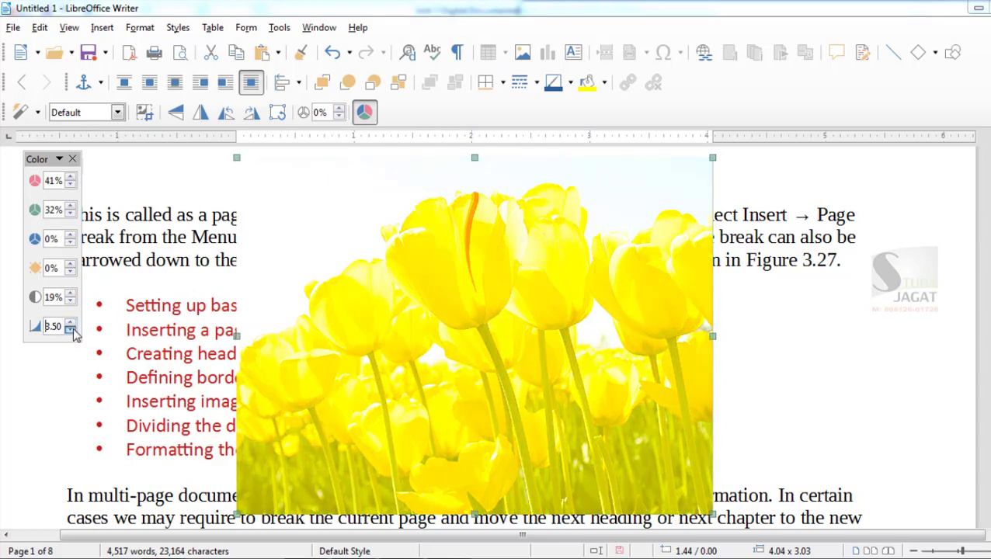
{"action": "left_click", "coordinate": [70, 329]}
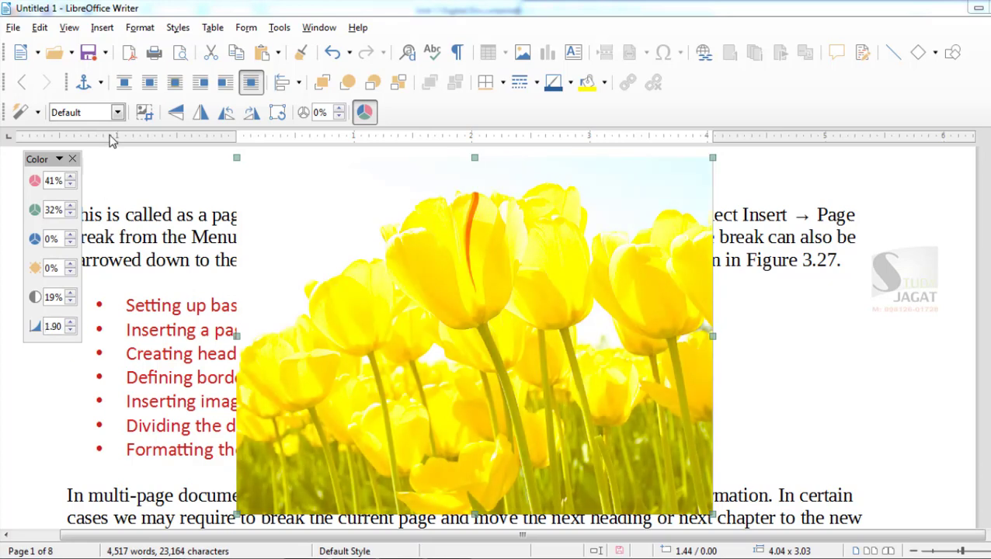
{"action": "left_click", "coordinate": [74, 159]}
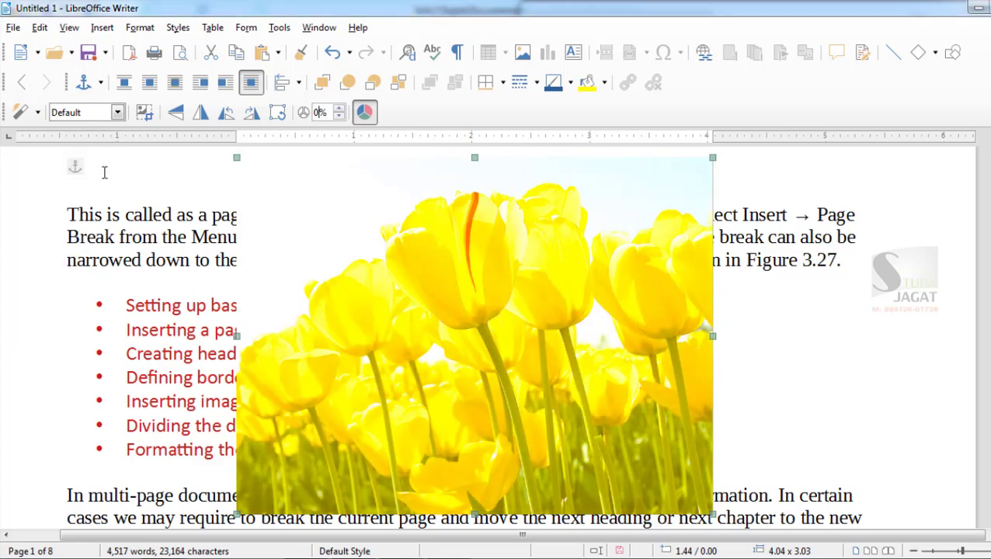
Step: Try the other text wrap modes on the tulips image, including no wrap and Optimal Page Wrap, and settle on Page Wrap
{"action": "left_click", "coordinate": [126, 86]}
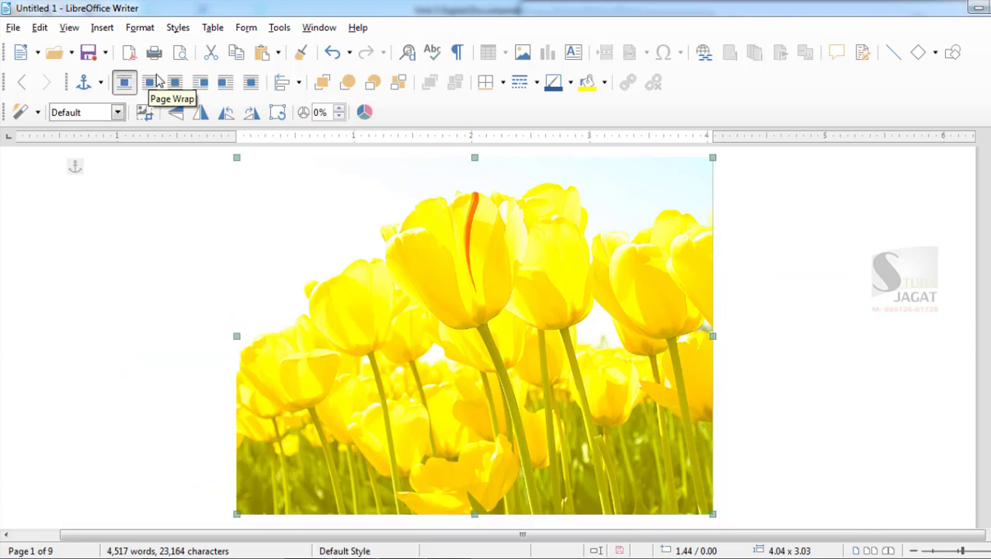
{"action": "left_click", "coordinate": [149, 86]}
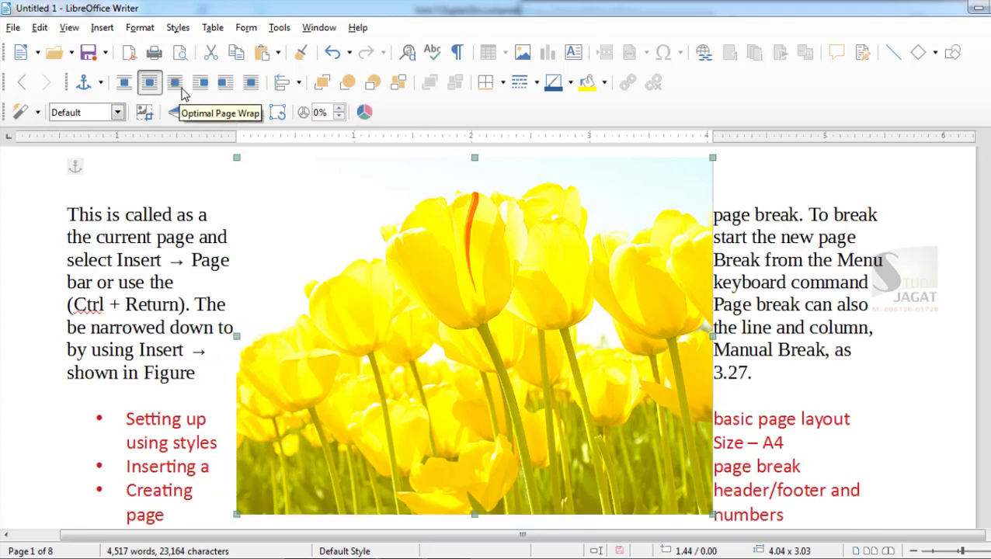
{"action": "left_click", "coordinate": [201, 84]}
{"action": "left_click", "coordinate": [174, 83]}
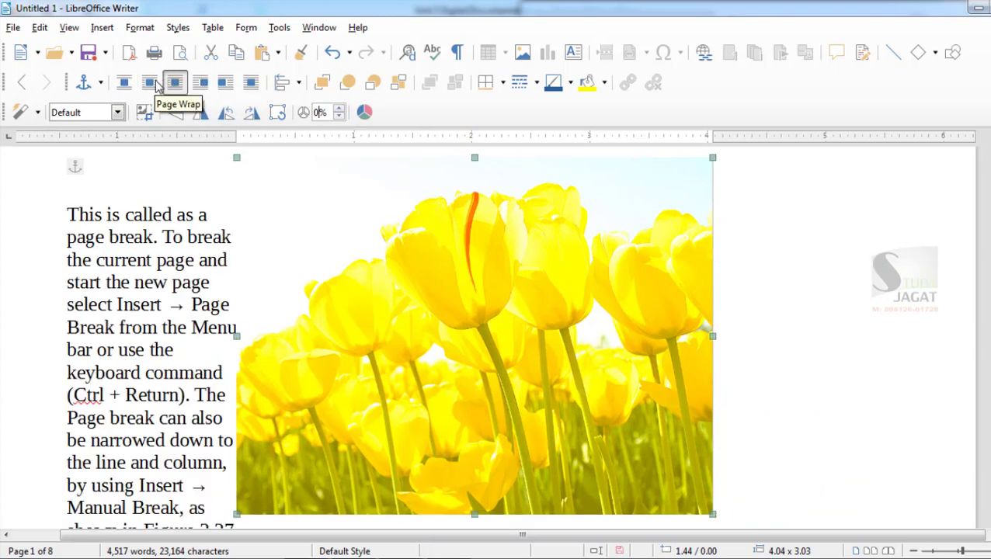
{"action": "left_click", "coordinate": [152, 85]}
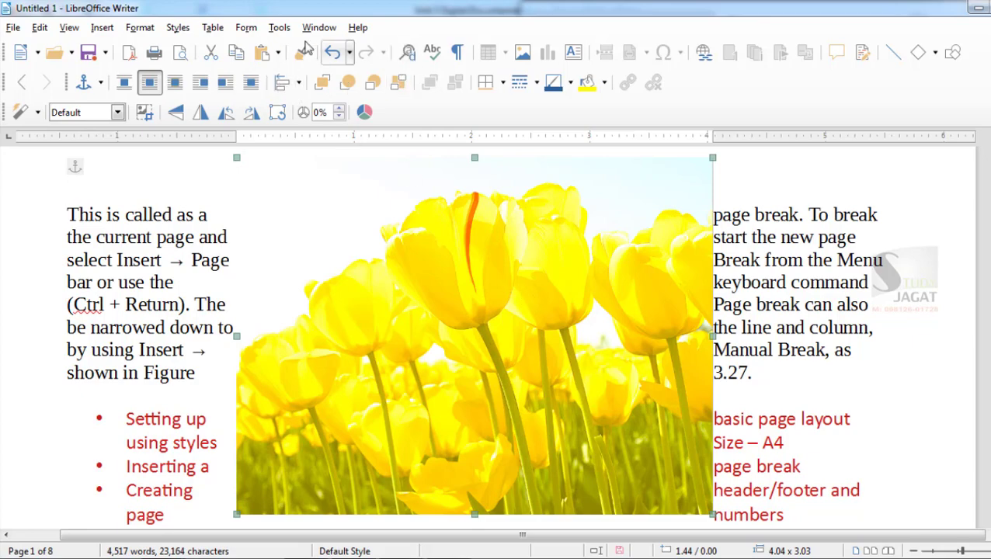
Step: Replace the tulips image with the Chrysanthemum picture, and move and shrink it to about 2.60 × 1.95 inches beside the bullet list
{"action": "left_click", "coordinate": [523, 54]}
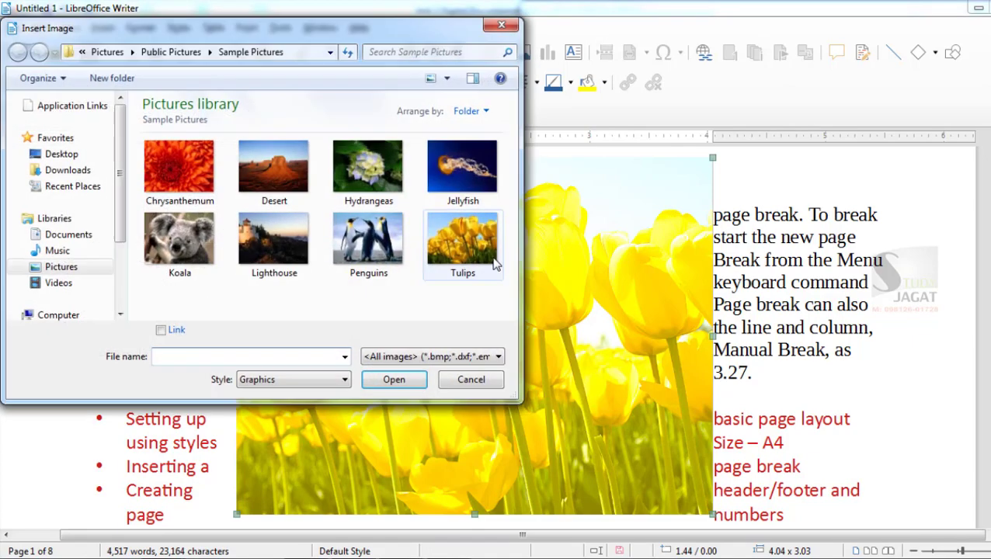
{"action": "left_click", "coordinate": [208, 177]}
{"action": "double_click", "coordinate": [208, 177]}
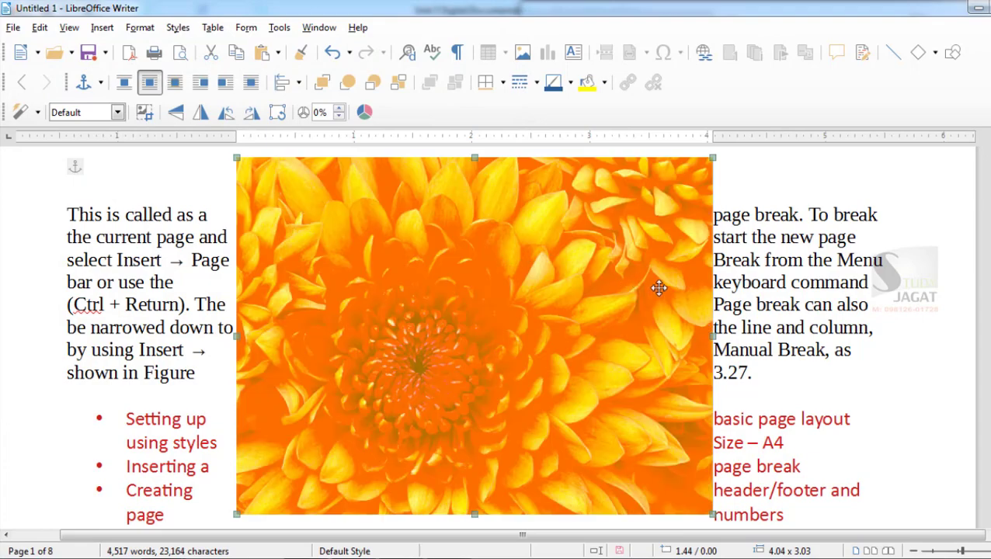
{"action": "left_click_drag", "start_coordinate": [580, 313], "coordinate": [446, 320]}
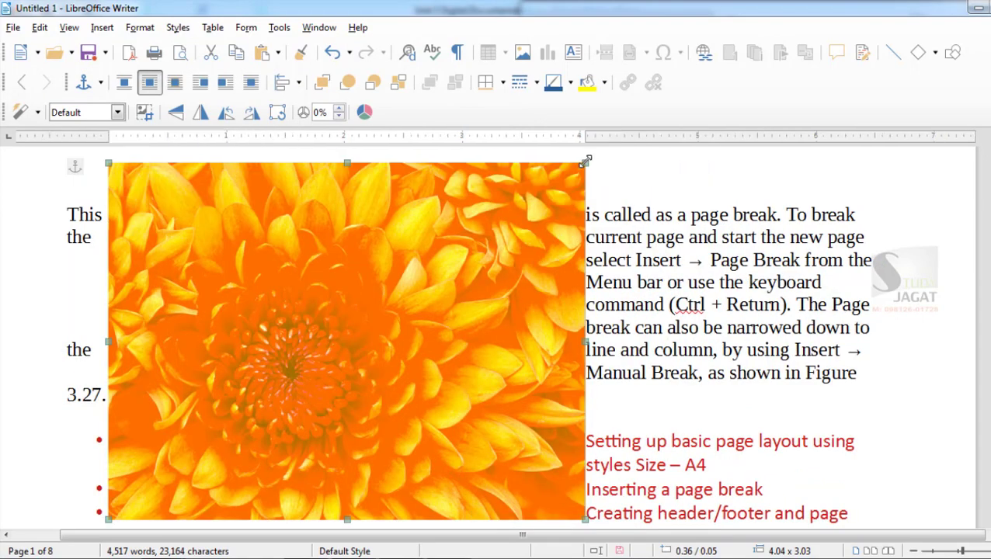
{"action": "left_click_drag", "start_coordinate": [585, 162], "coordinate": [415, 289]}
Step: Insert the Desert picture at the header/footer bullet, and shrink it to about 3.57 × 2.68 inches, overlapping the chrysanthemum image
{"action": "left_click", "coordinate": [712, 355]}
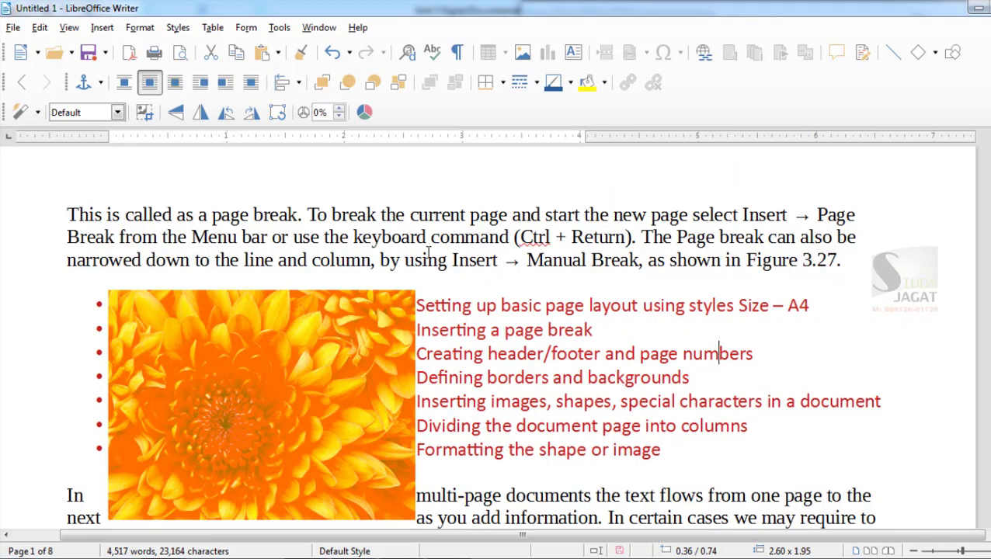
{"action": "left_click", "coordinate": [521, 52]}
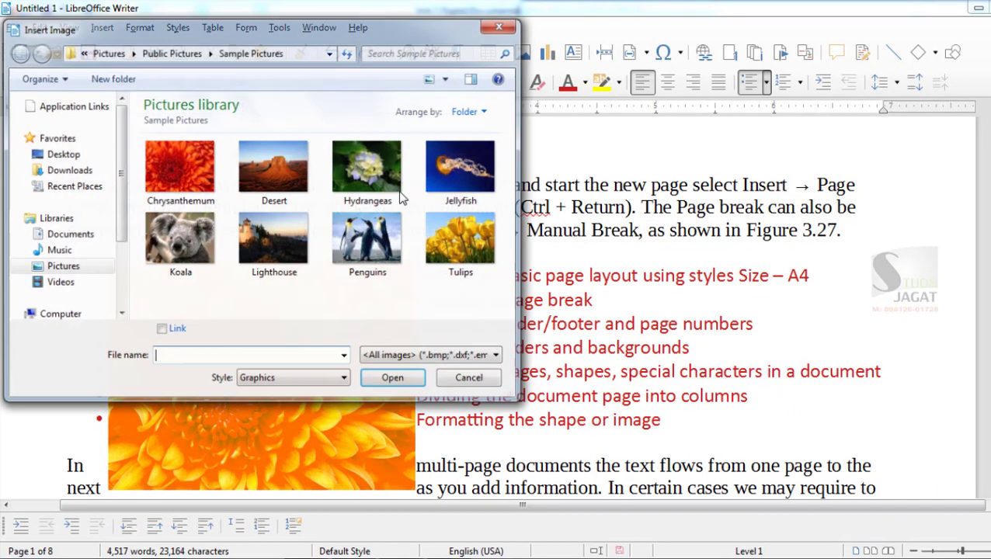
{"action": "double_click", "coordinate": [268, 166]}
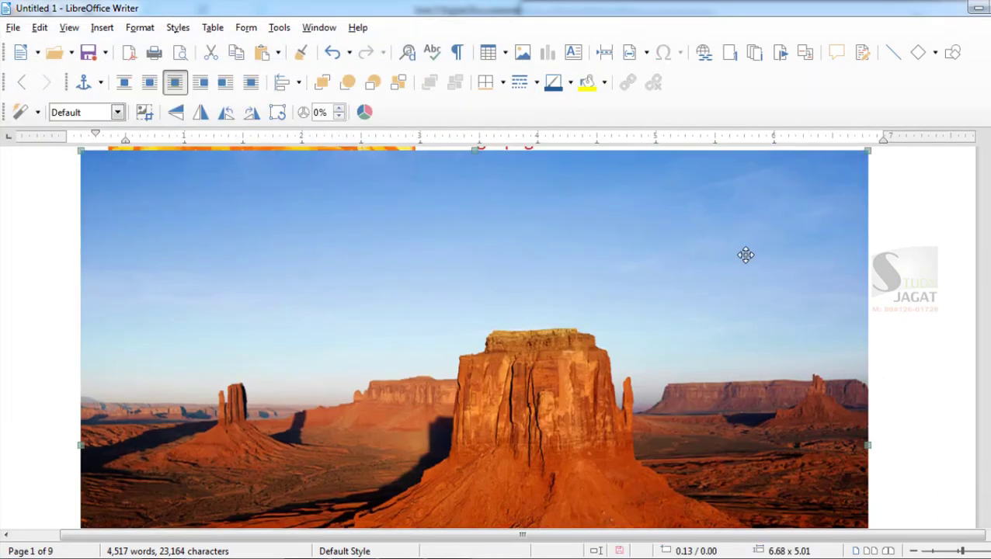
{"action": "left_click_drag", "start_coordinate": [865, 153], "coordinate": [501, 425]}
{"action": "left_click_drag", "start_coordinate": [491, 374], "coordinate": [351, 394]}
{"action": "left_click_drag", "start_coordinate": [291, 373], "coordinate": [294, 373]}
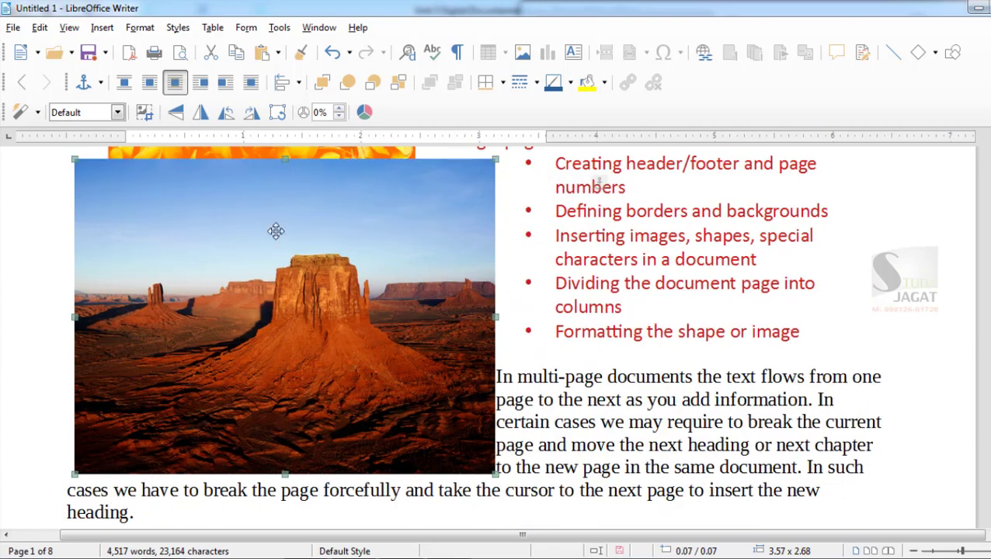
Step: Try Forward One on the Desert image, and send it back one level behind the chrysanthemum image
{"action": "scroll", "coordinate": [347, 254], "scroll_direction": "up", "scroll_amount": 3}
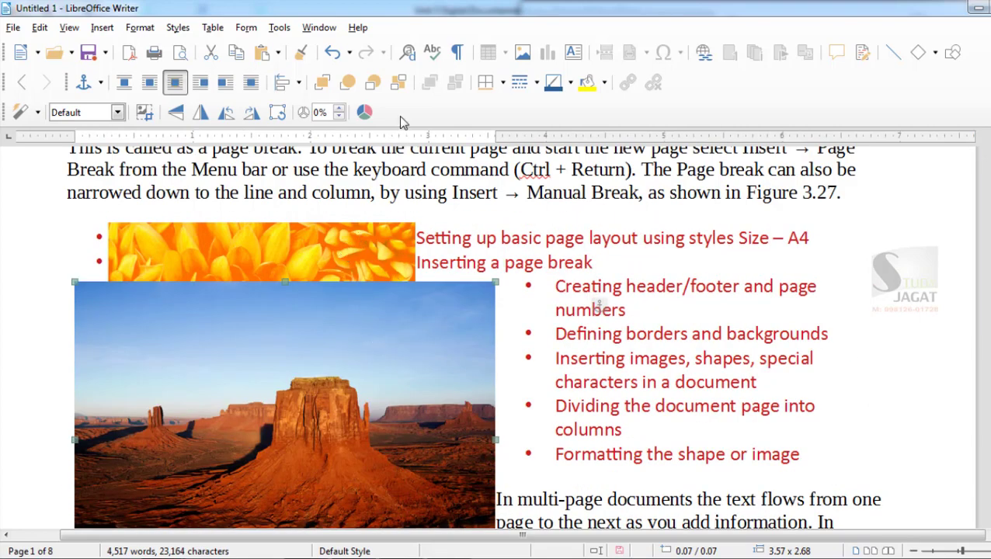
{"action": "left_click", "coordinate": [352, 90]}
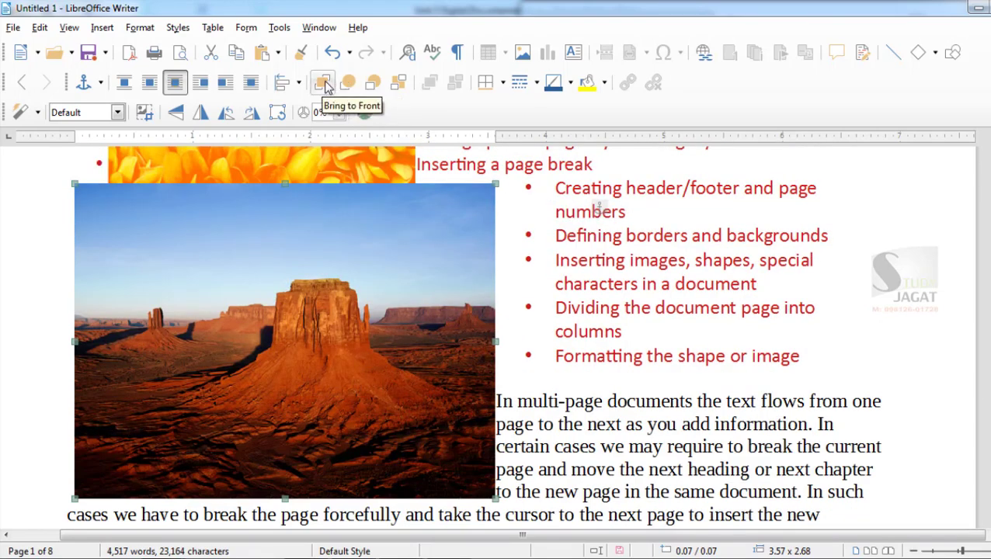
{"action": "left_click", "coordinate": [372, 85]}
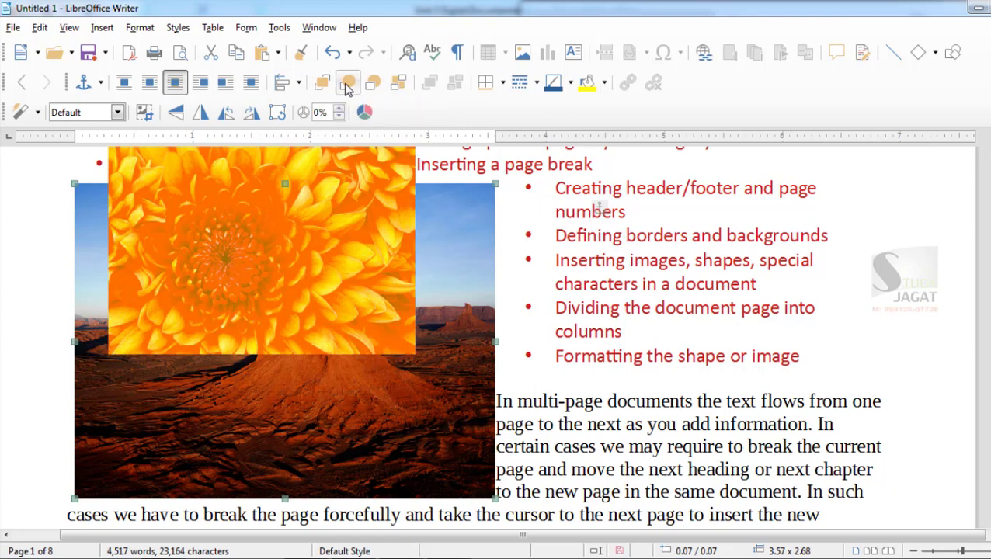
Step: Add a border around all four sides of the Desert image and give it a thick double-line style
{"action": "left_click", "coordinate": [502, 87]}
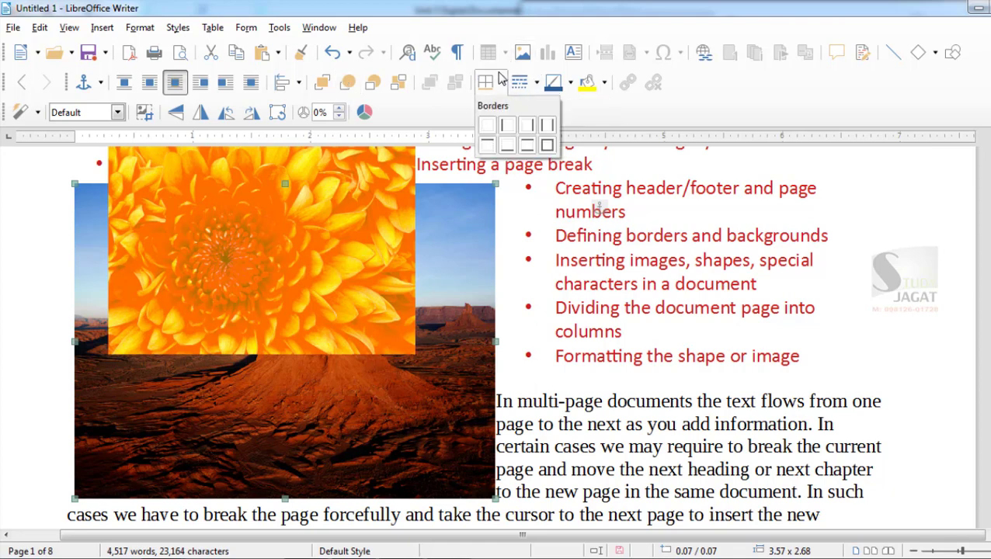
{"action": "left_click", "coordinate": [546, 146]}
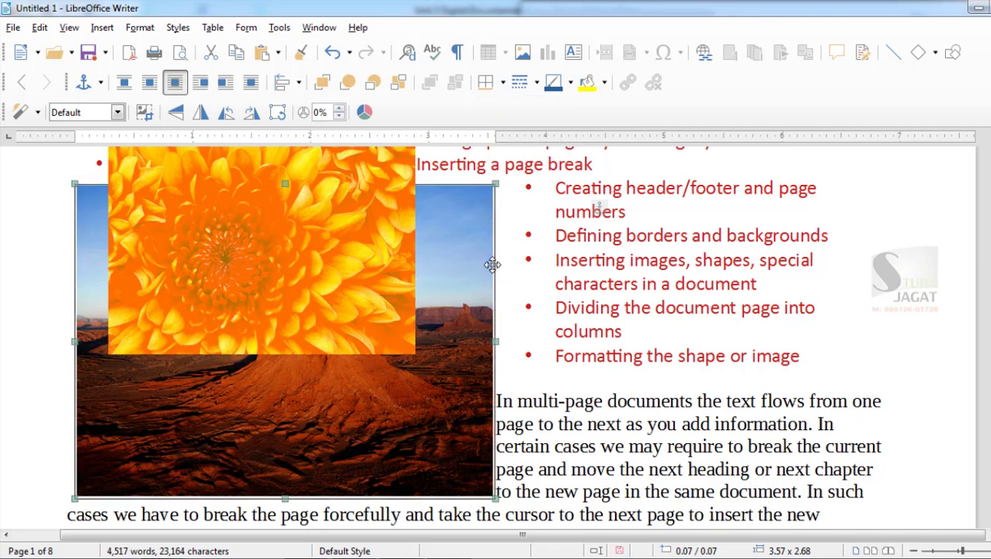
{"action": "left_click", "coordinate": [535, 82]}
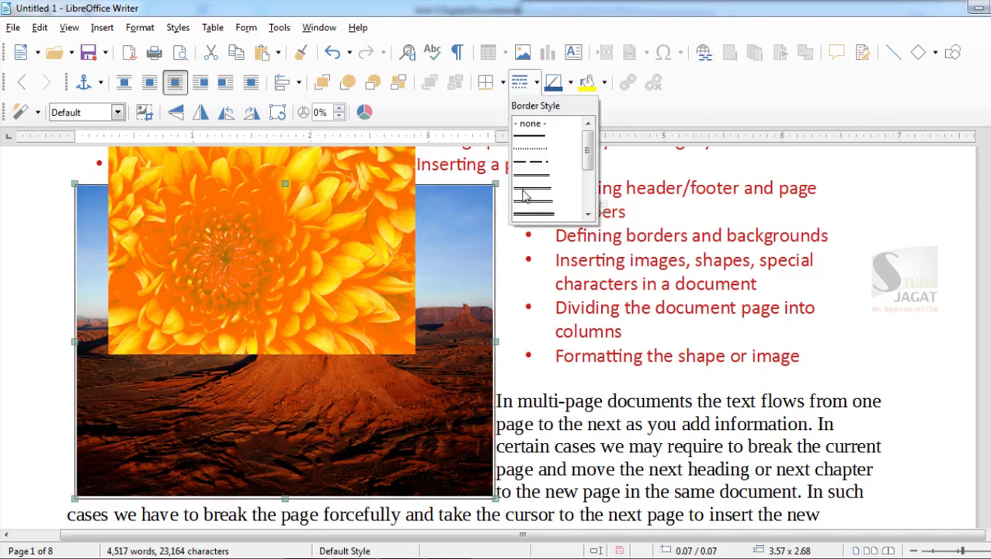
{"action": "scroll", "coordinate": [542, 199], "scroll_direction": "down", "scroll_amount": 3}
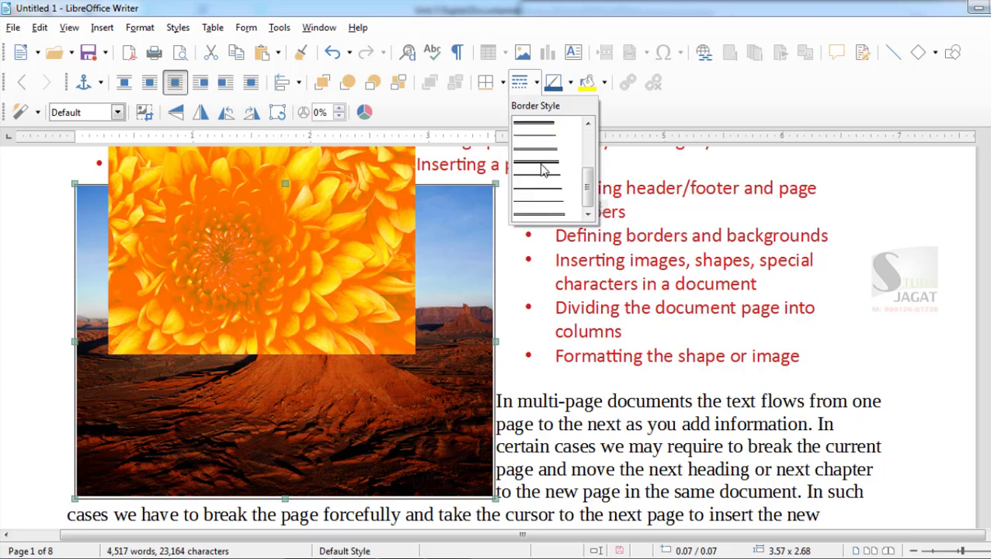
{"action": "left_click", "coordinate": [542, 168]}
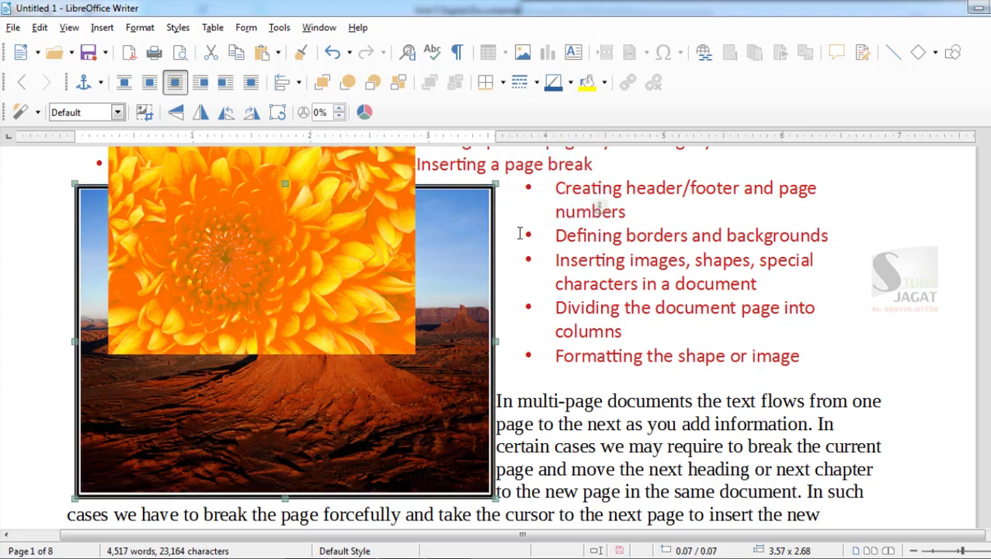
Step: Set the Desert image's background colour to yellow and deselect the image
{"action": "left_click", "coordinate": [571, 82]}
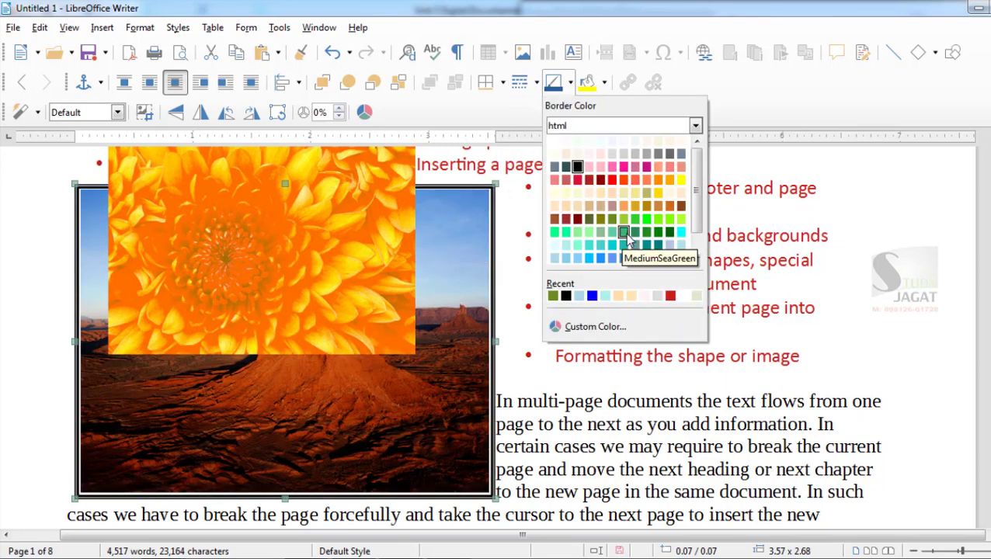
{"action": "left_click", "coordinate": [609, 86]}
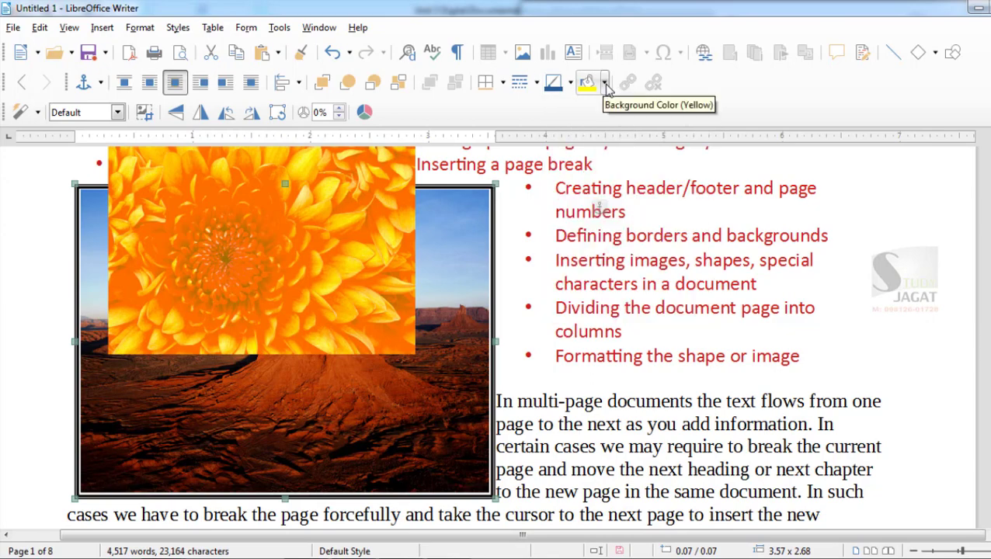
{"action": "left_click", "coordinate": [604, 82]}
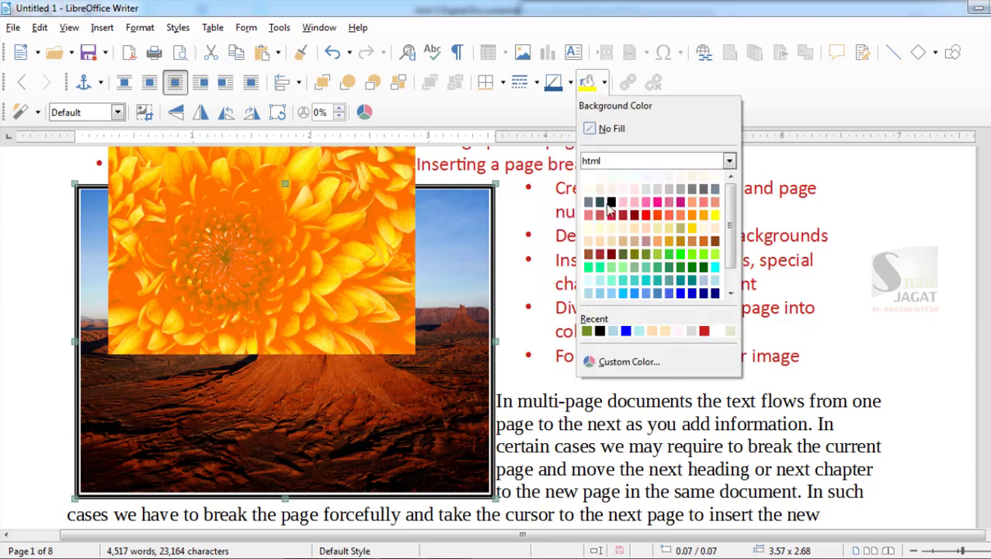
{"action": "left_click", "coordinate": [714, 215]}
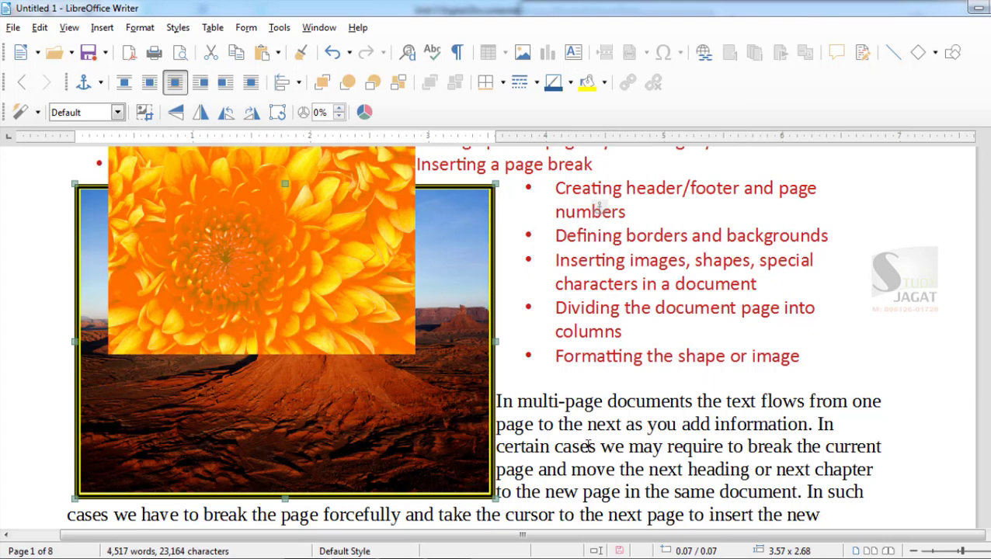
{"action": "left_click", "coordinate": [561, 433]}
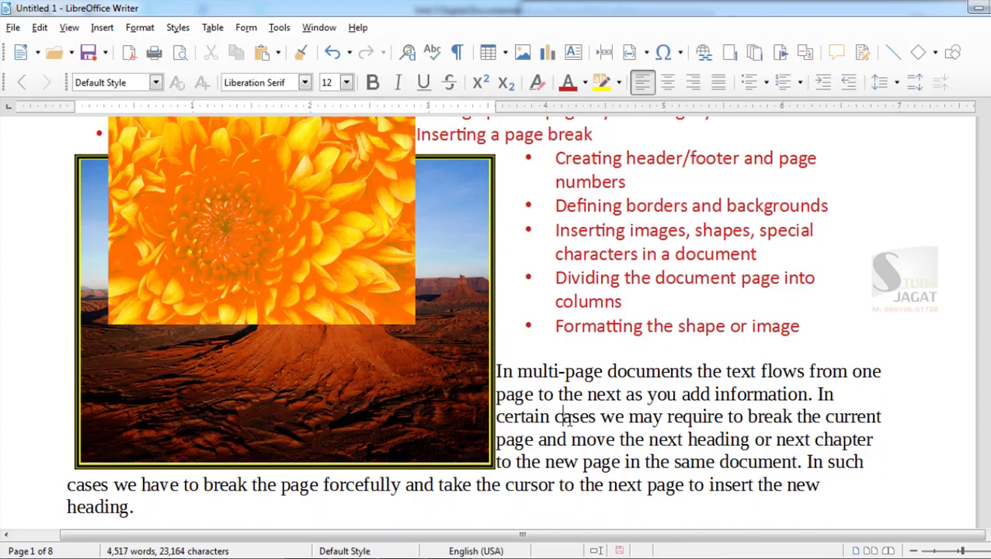
Step: Draw a regular pentagon shape about 1.71 × 1.60 inches below the Desert image, over the red paragraph
{"action": "scroll", "coordinate": [635, 424], "scroll_direction": "down", "scroll_amount": 6}
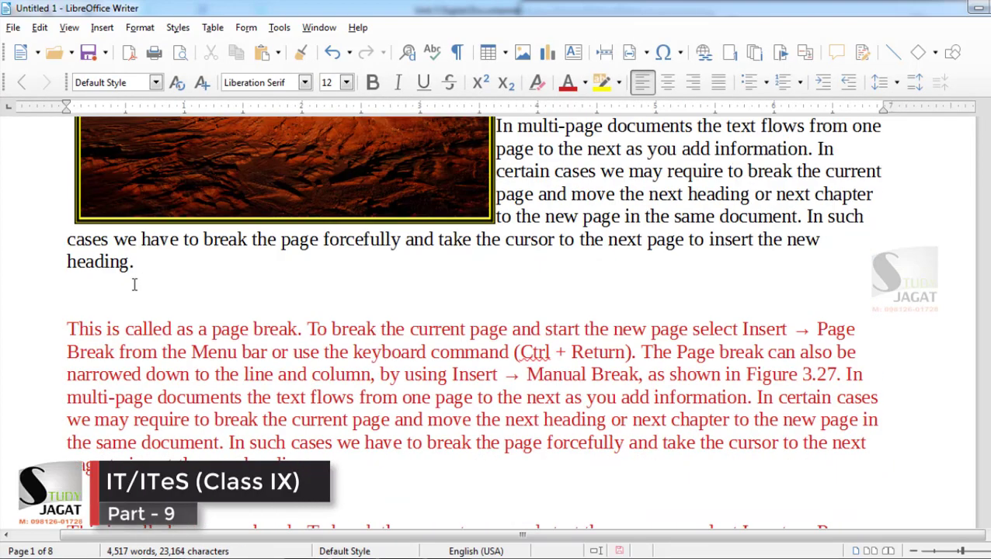
{"action": "left_click", "coordinate": [174, 295]}
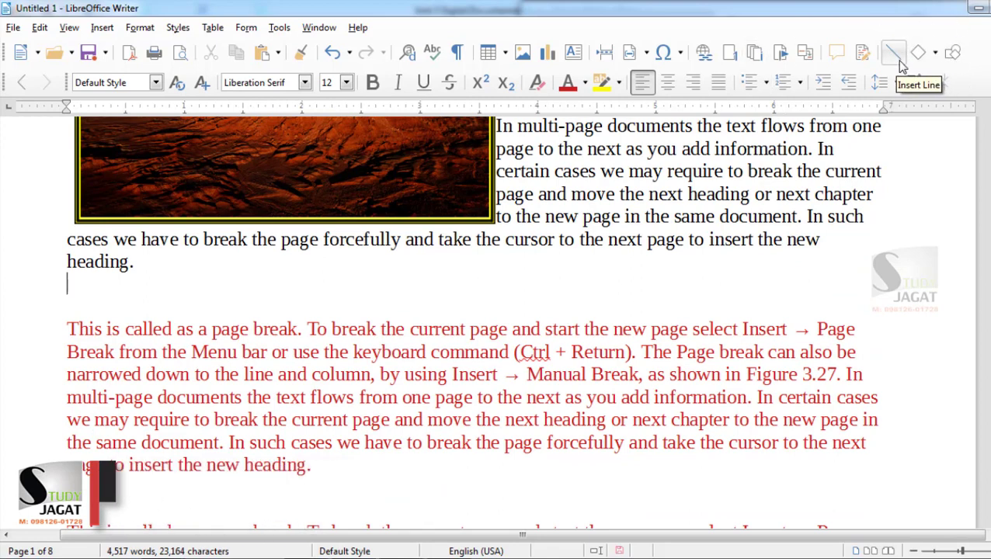
{"action": "left_click", "coordinate": [936, 56]}
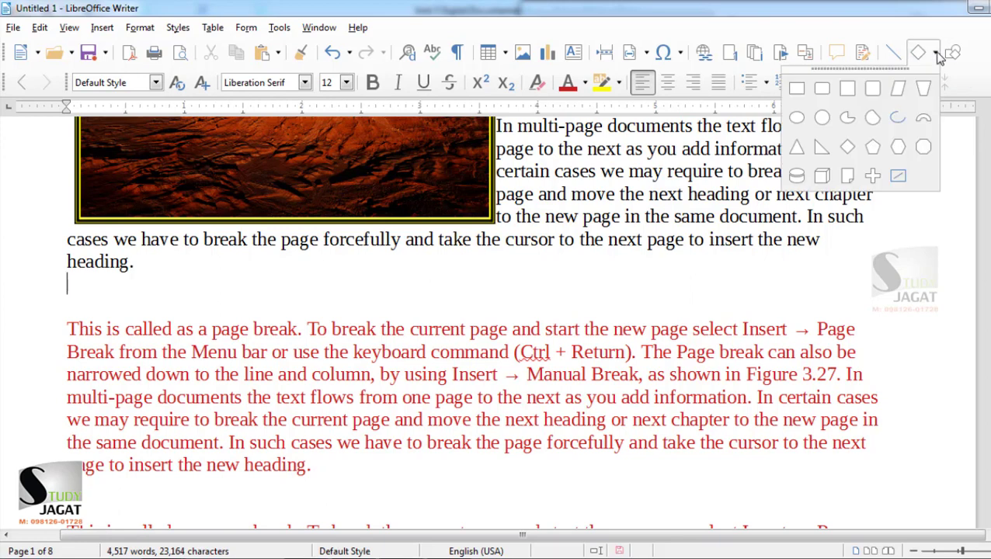
{"action": "left_click", "coordinate": [872, 147]}
{"action": "left_click_drag", "start_coordinate": [214, 263], "coordinate": [418, 453]}
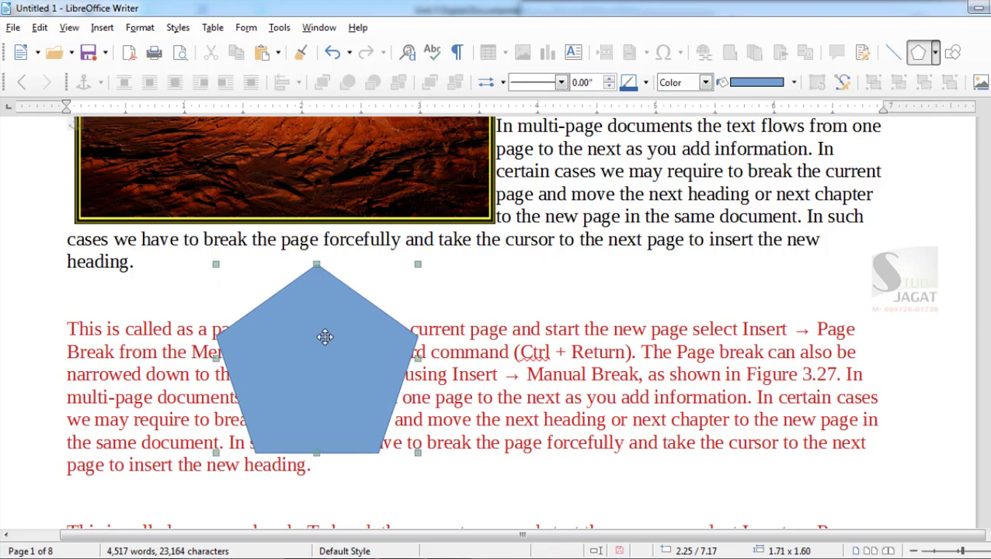
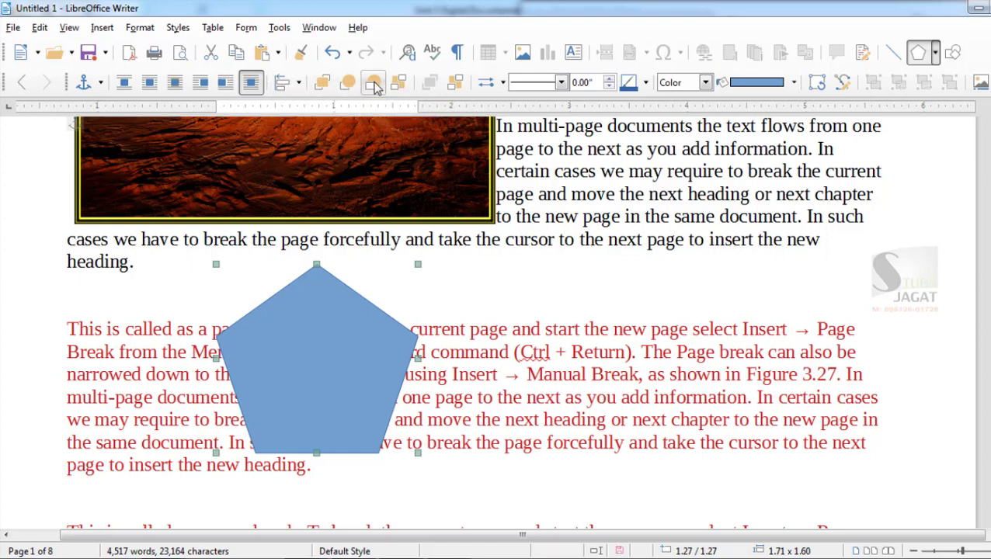
Step: Give the pentagon a Double Dash Dot outline and set its line colour to orange-red
{"action": "left_click", "coordinate": [503, 86]}
{"action": "left_click", "coordinate": [525, 179]}
{"action": "left_click", "coordinate": [561, 83]}
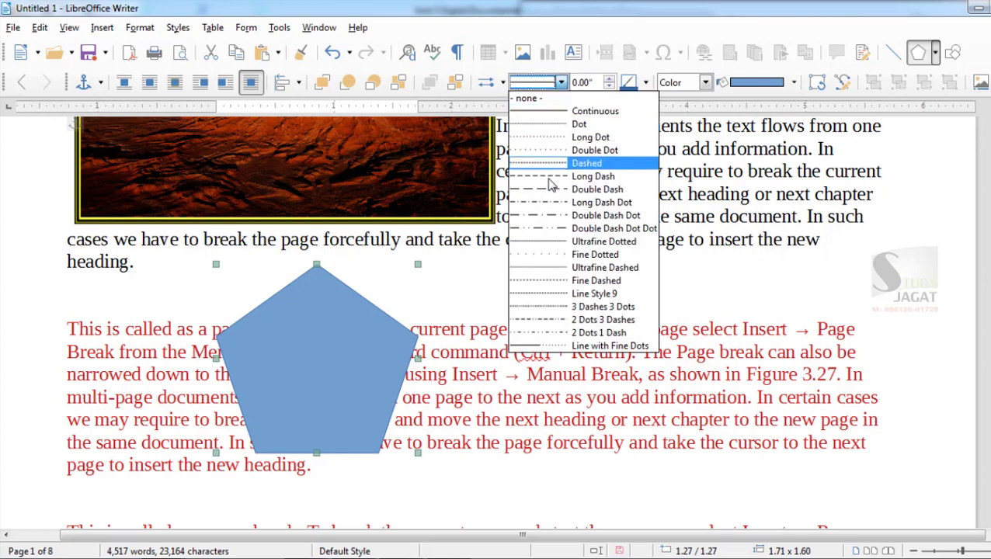
{"action": "left_click", "coordinate": [538, 219]}
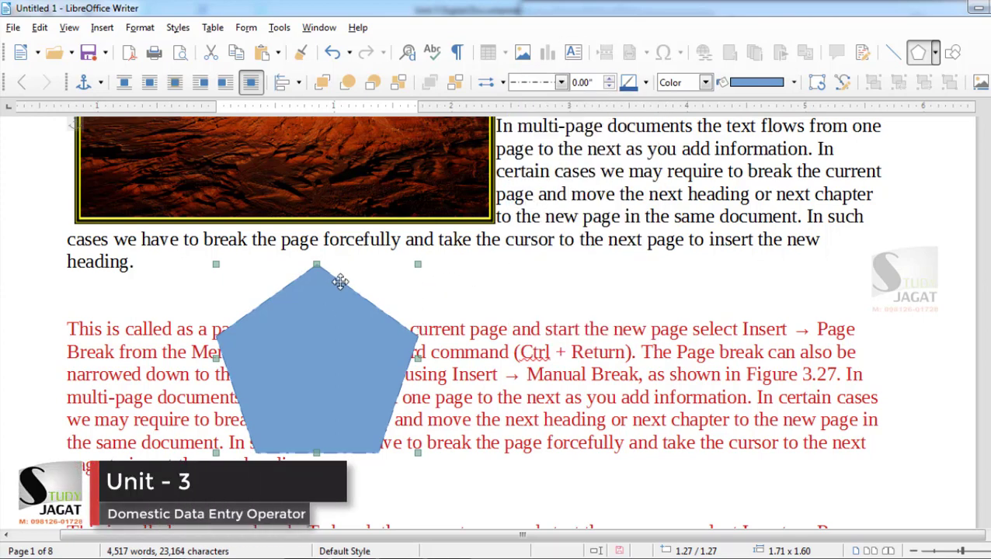
{"action": "left_click", "coordinate": [645, 83]}
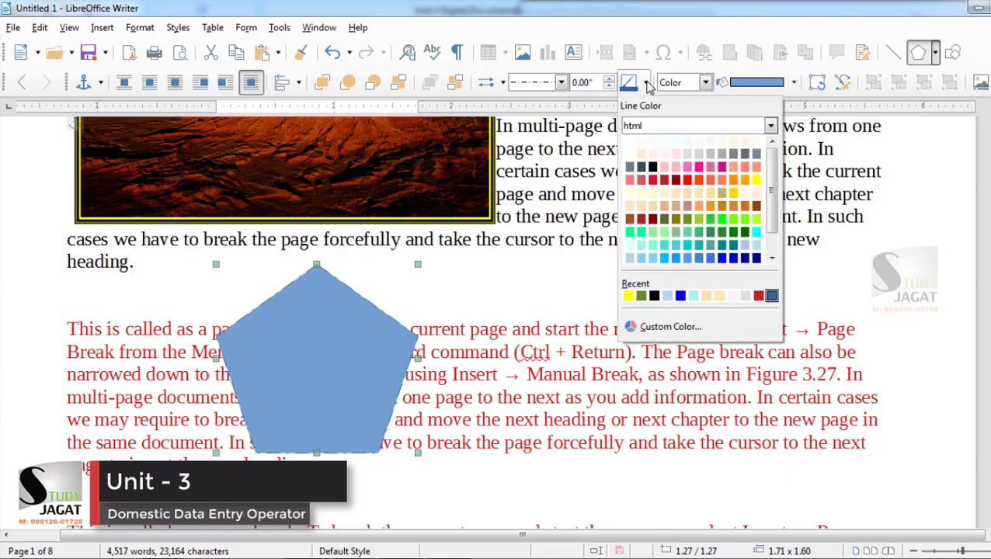
{"action": "left_click", "coordinate": [698, 181]}
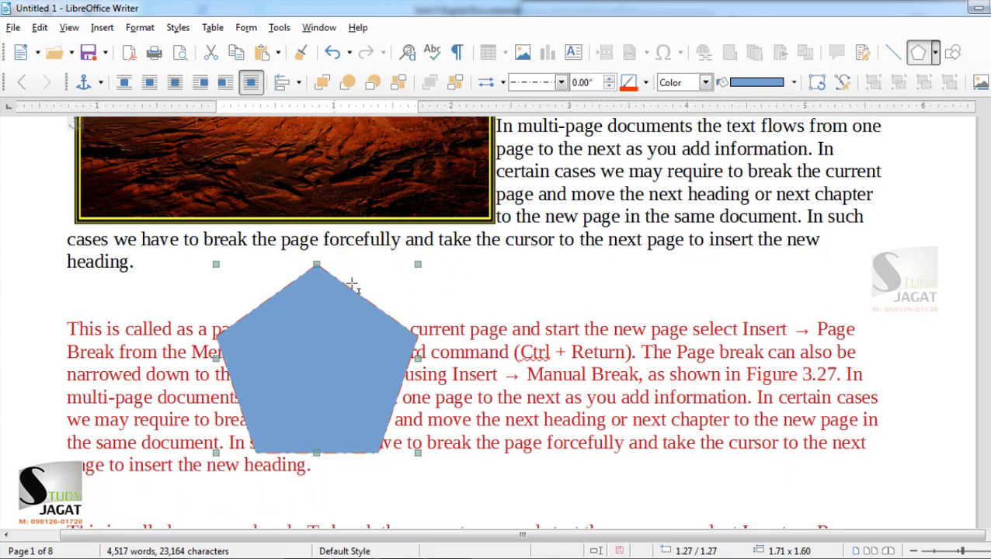
Step: Change the pentagon's outline style to Fine Dashed
{"action": "scroll", "coordinate": [357, 281], "scroll_direction": "up", "scroll_amount": 4}
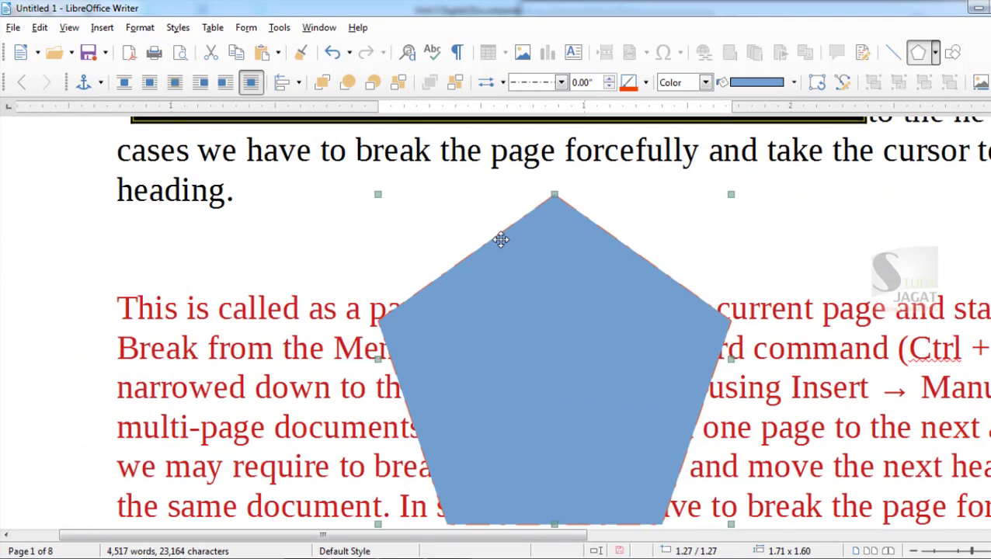
{"action": "left_click", "coordinate": [560, 82]}
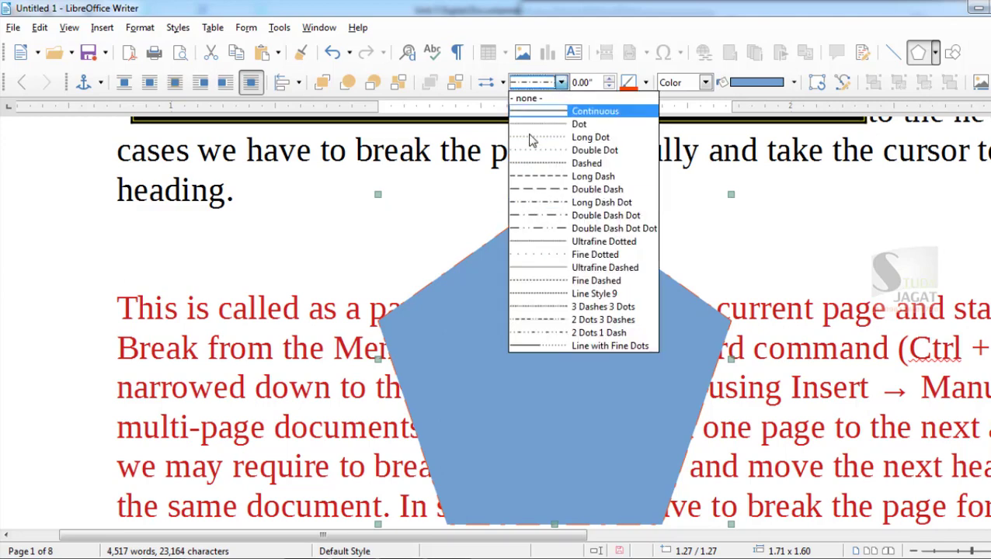
{"action": "left_click", "coordinate": [556, 285]}
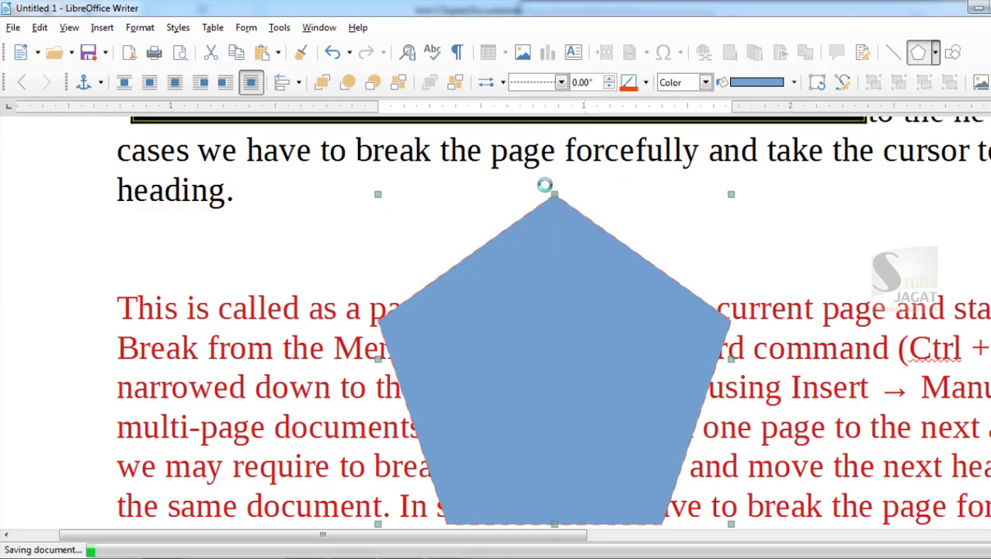
Step: Try increasingly thick outlines on the pentagon, from 0.08 to beyond 0.48 inches, and reset the line width to 0
{"action": "left_click", "coordinate": [609, 79]}
{"action": "left_click", "coordinate": [609, 80]}
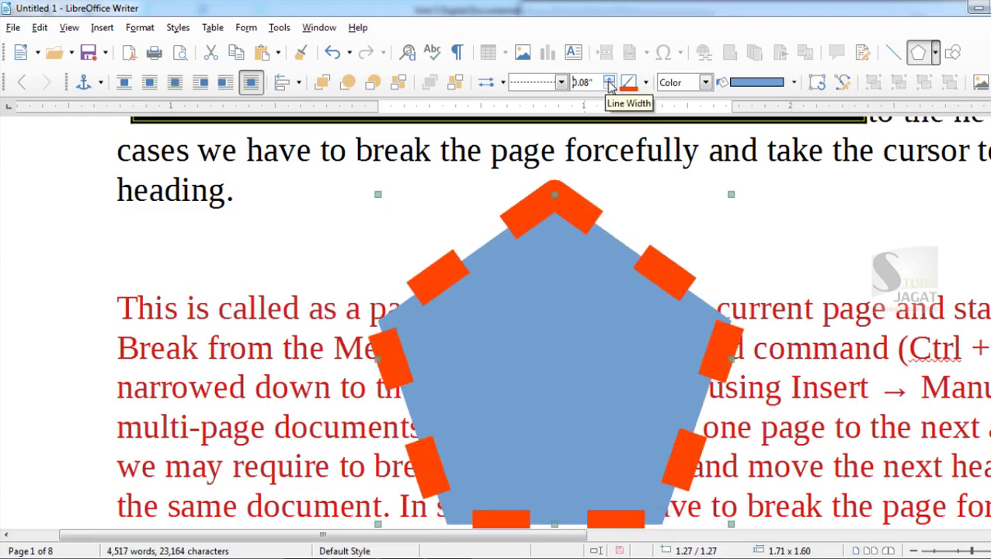
{"action": "left_click", "coordinate": [609, 79]}
{"action": "left_click", "coordinate": [609, 80]}
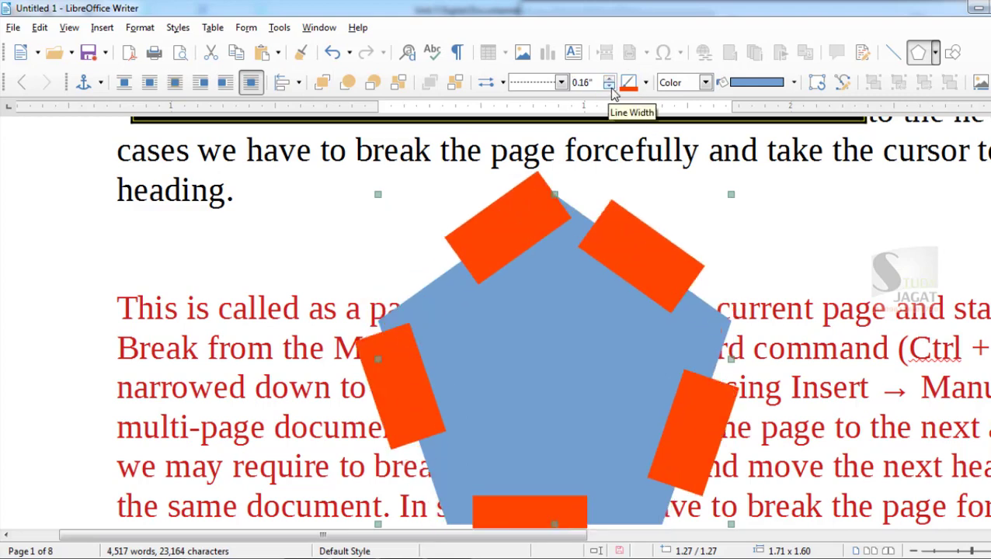
{"action": "left_click", "coordinate": [610, 79]}
{"action": "left_click", "coordinate": [610, 79]}
{"action": "left_click", "coordinate": [612, 81]}
{"action": "left_click", "coordinate": [612, 81]}
{"action": "left_click", "coordinate": [610, 80]}
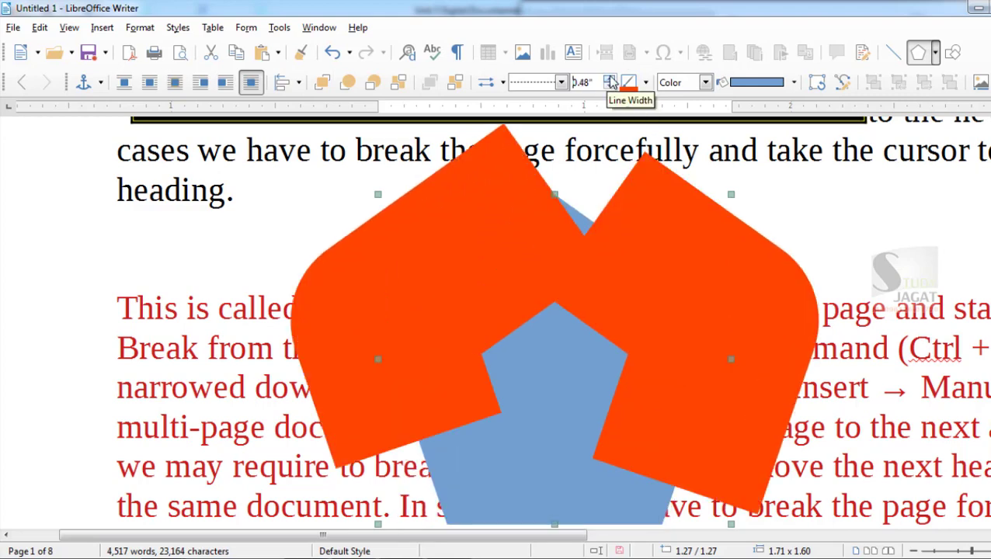
{"action": "left_click", "coordinate": [610, 80]}
{"action": "left_click", "coordinate": [610, 80]}
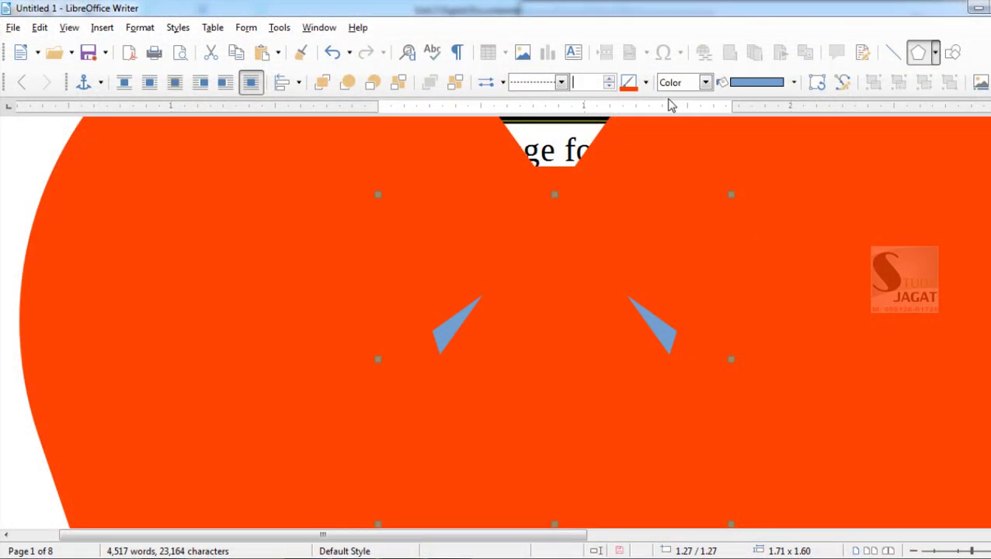
{"action": "left_click", "coordinate": [610, 85]}
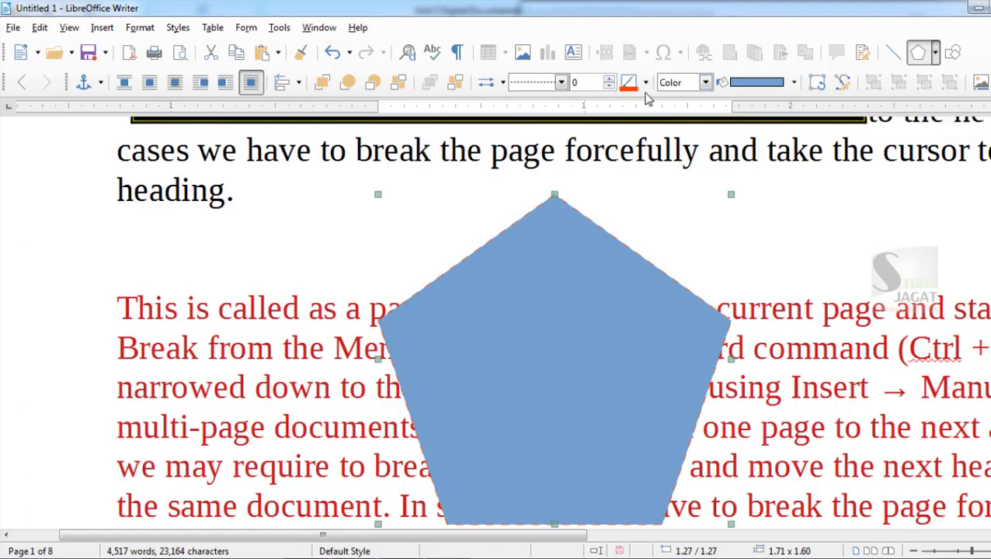
Step: Fill the pentagon with lime green
{"action": "left_click", "coordinate": [646, 87]}
{"action": "left_click", "coordinate": [762, 89]}
{"action": "left_click", "coordinate": [794, 83]}
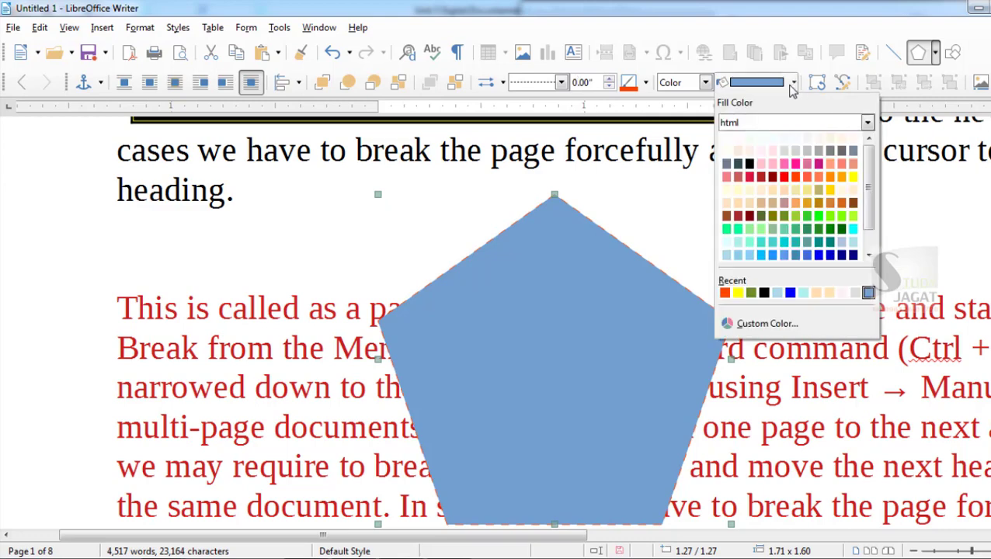
{"action": "left_click", "coordinate": [807, 217]}
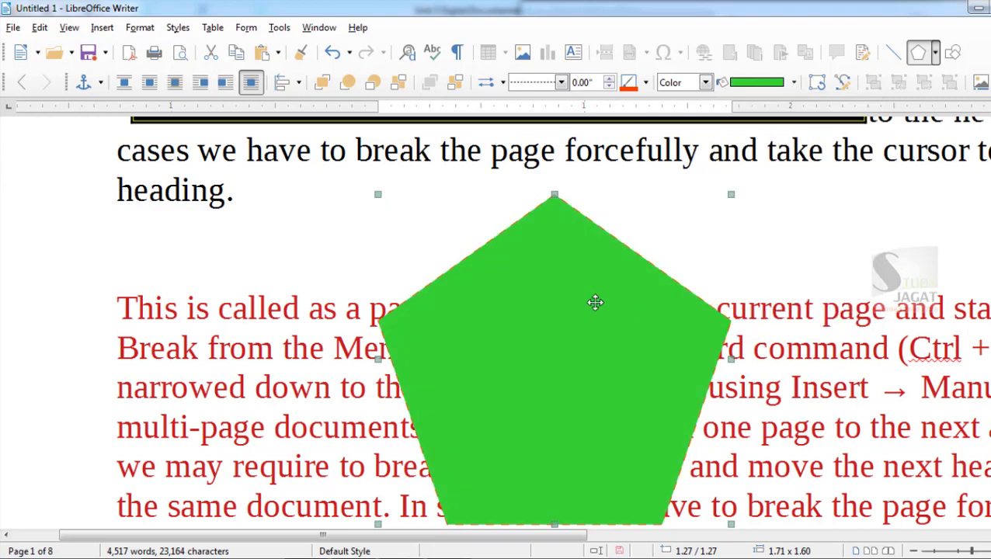
Step: Try point editing on the pentagon, moving it up the page and resizing it to about 1.62 × 1.66 inches
{"action": "left_click", "coordinate": [843, 83]}
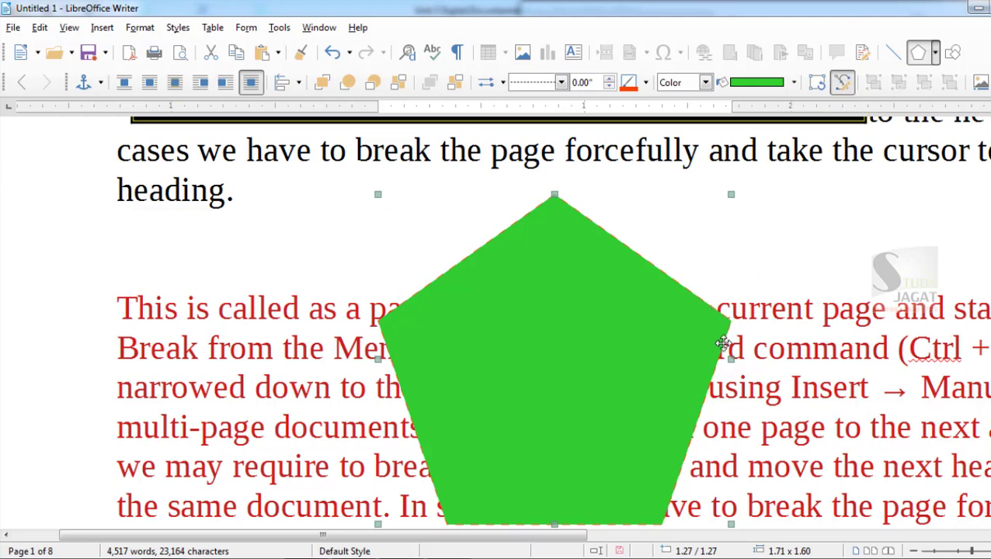
{"action": "left_click_drag", "start_coordinate": [696, 370], "coordinate": [688, 287]}
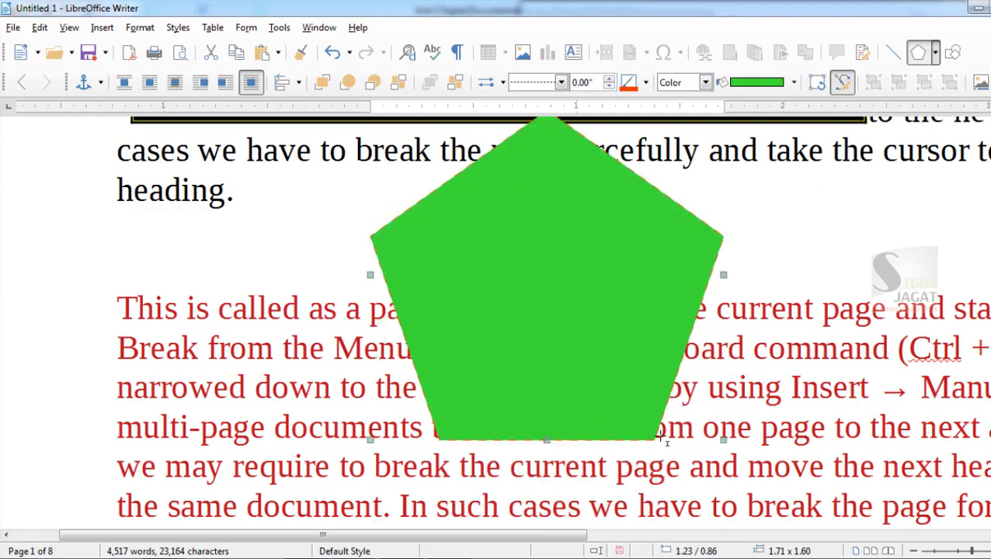
{"action": "left_click_drag", "start_coordinate": [722, 440], "coordinate": [740, 451]}
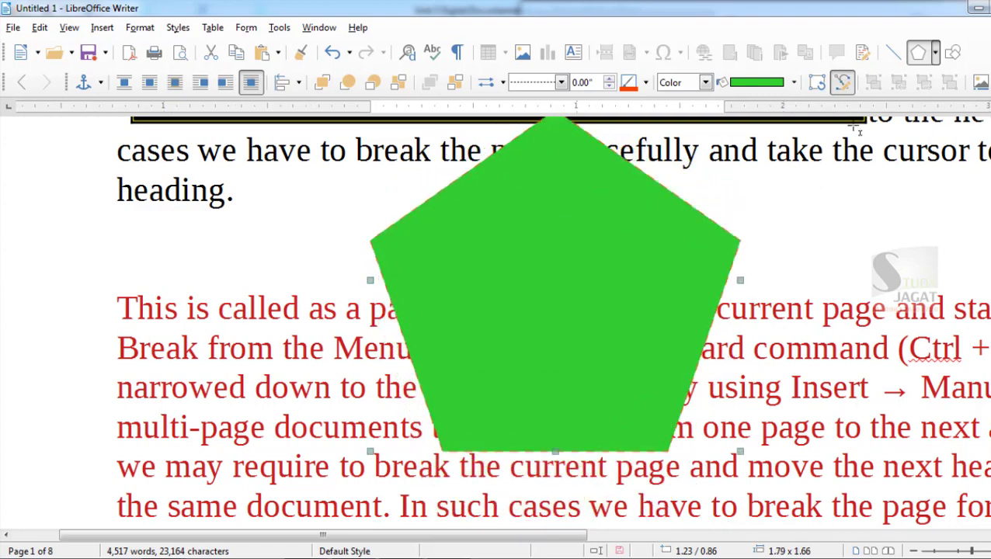
{"action": "left_click", "coordinate": [843, 86]}
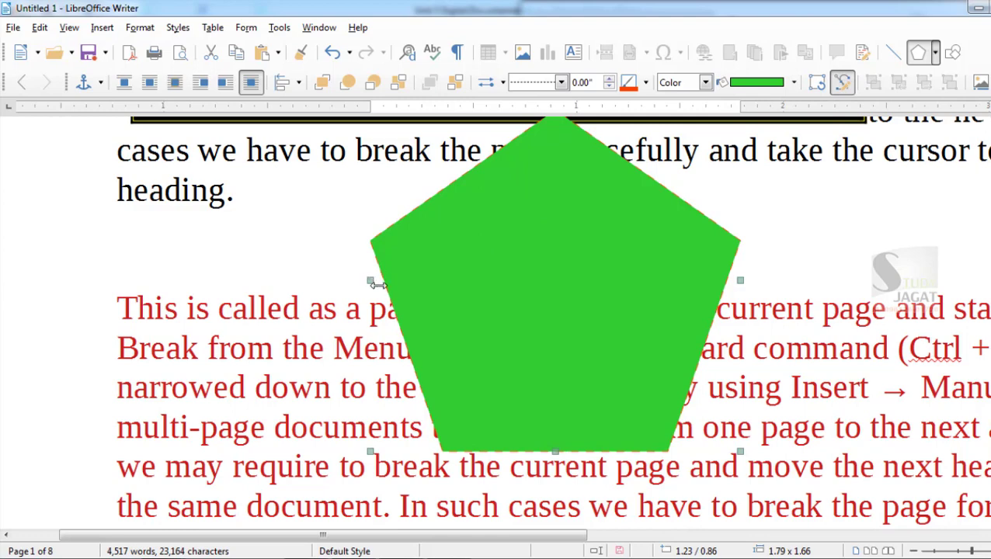
{"action": "left_click_drag", "start_coordinate": [376, 284], "coordinate": [413, 284]}
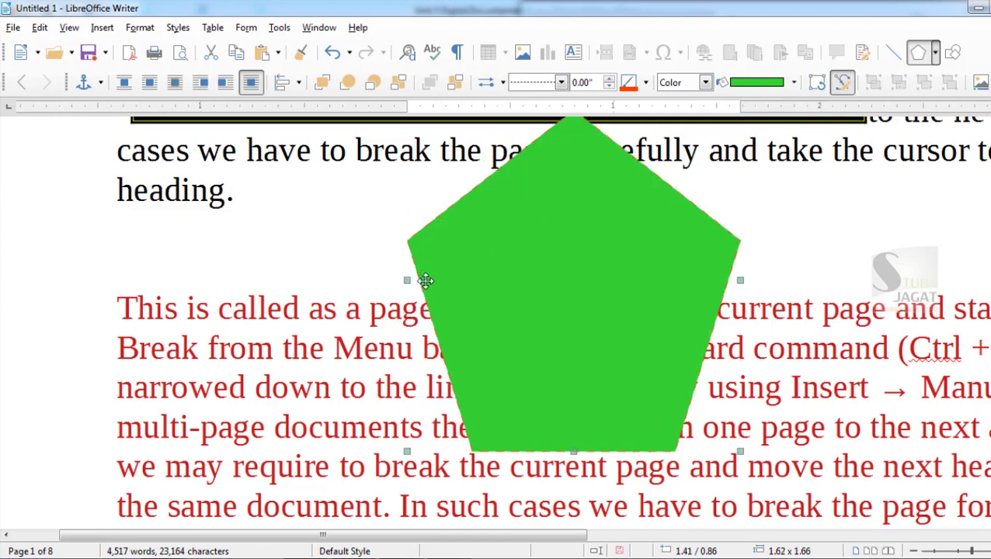
Step: Draw a diagonal line of about 0.59 × 0.62 inches beside the pentagon and move it slightly higher
{"action": "left_click", "coordinate": [893, 52]}
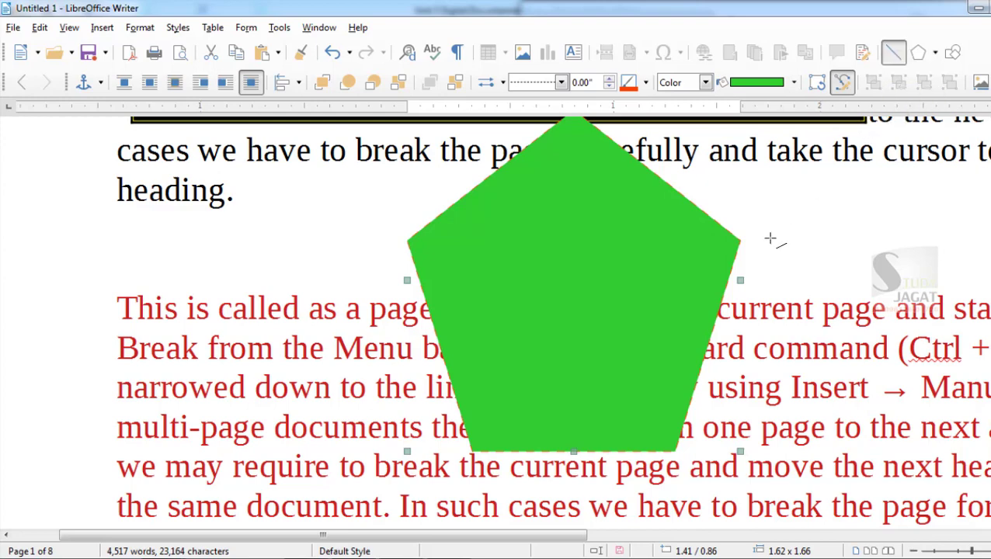
{"action": "left_click_drag", "start_coordinate": [769, 239], "coordinate": [893, 365]}
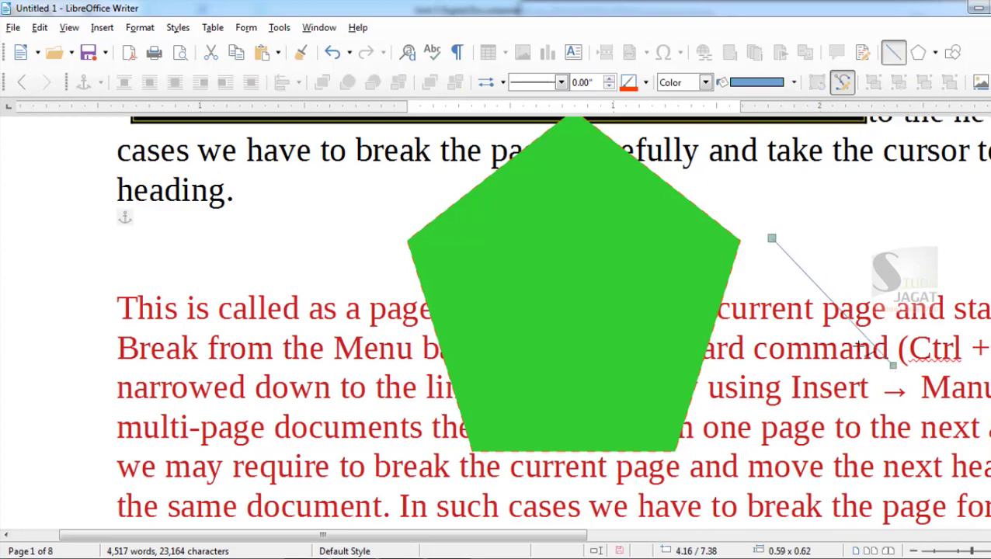
{"action": "left_click", "coordinate": [832, 89]}
{"action": "left_click_drag", "start_coordinate": [800, 277], "coordinate": [815, 250]}
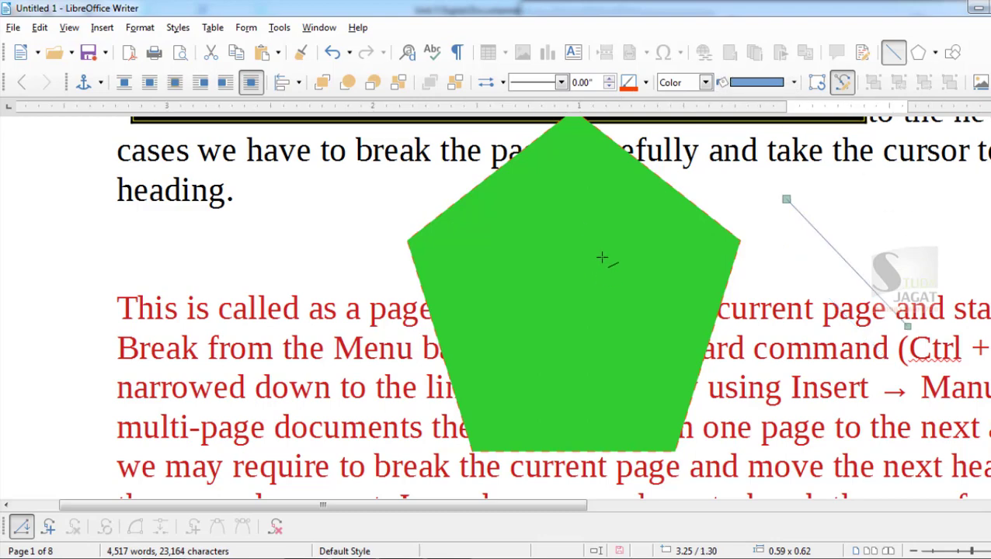
Step: Show the drawing tools and turn off point editing
{"action": "left_click", "coordinate": [953, 52]}
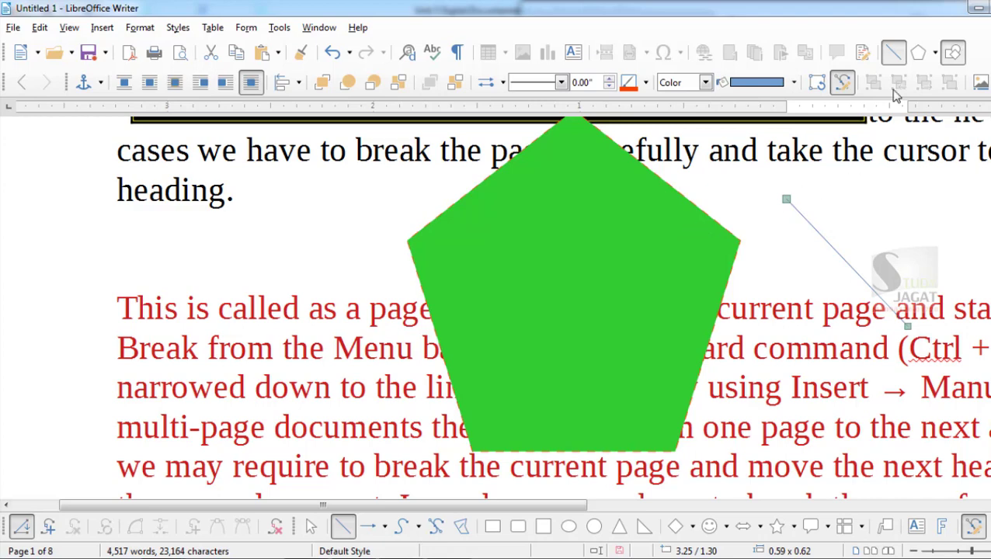
{"action": "left_click", "coordinate": [894, 53]}
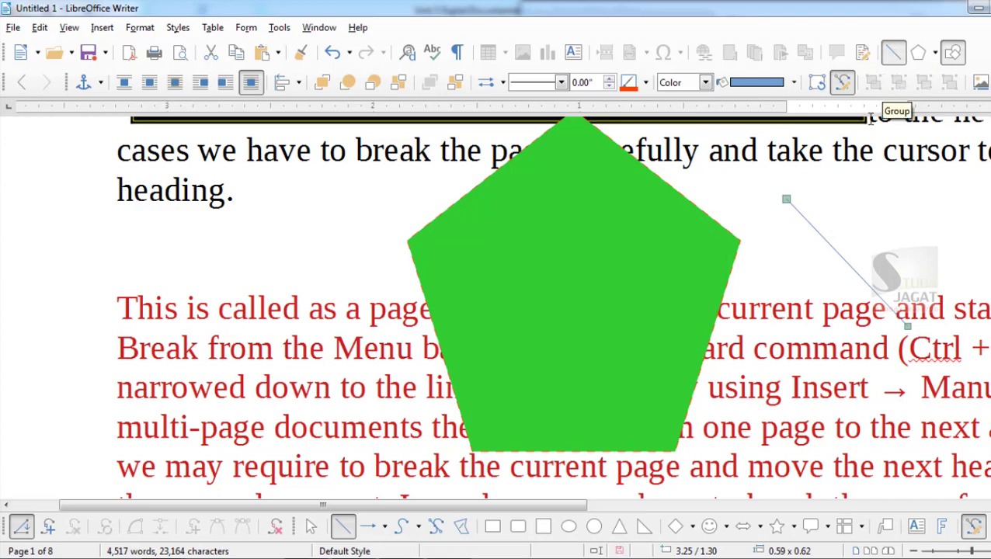
{"action": "left_click", "coordinate": [844, 83]}
Step: Delete the green pentagon, the yellow flower image and the bordered desert image from the page
{"action": "left_click", "coordinate": [710, 233]}
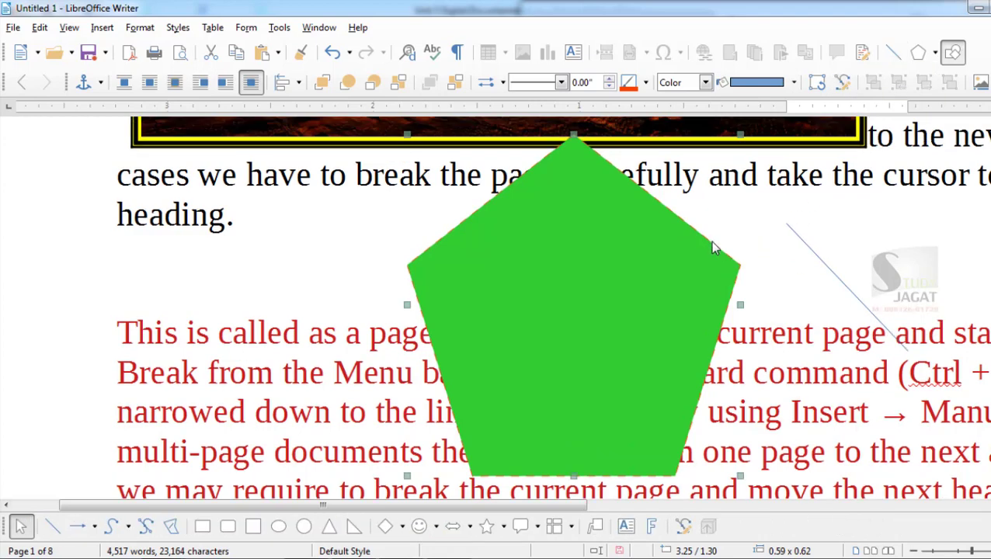
{"action": "key", "text": "Delete"}
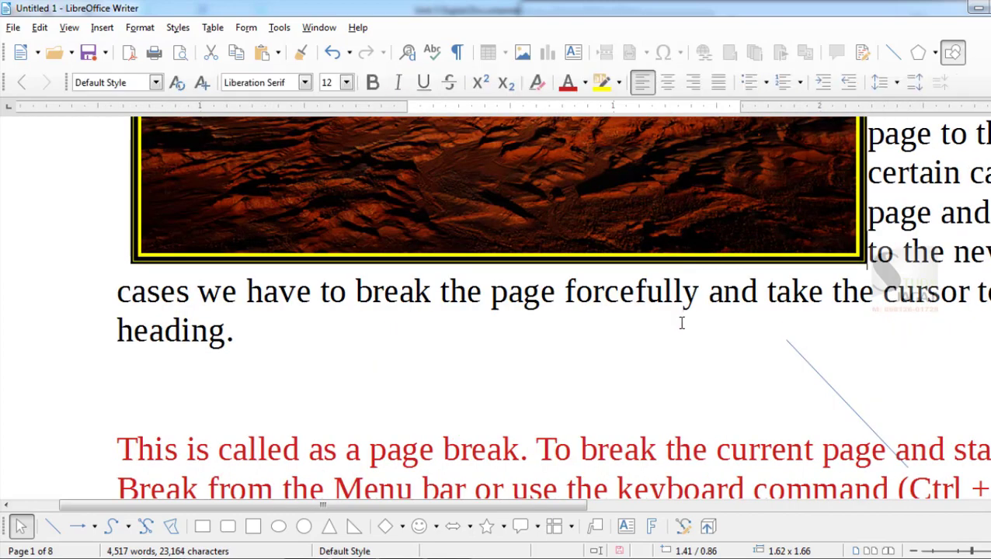
{"action": "scroll", "coordinate": [683, 318], "scroll_direction": "up", "scroll_amount": 10}
{"action": "left_click", "coordinate": [783, 288]}
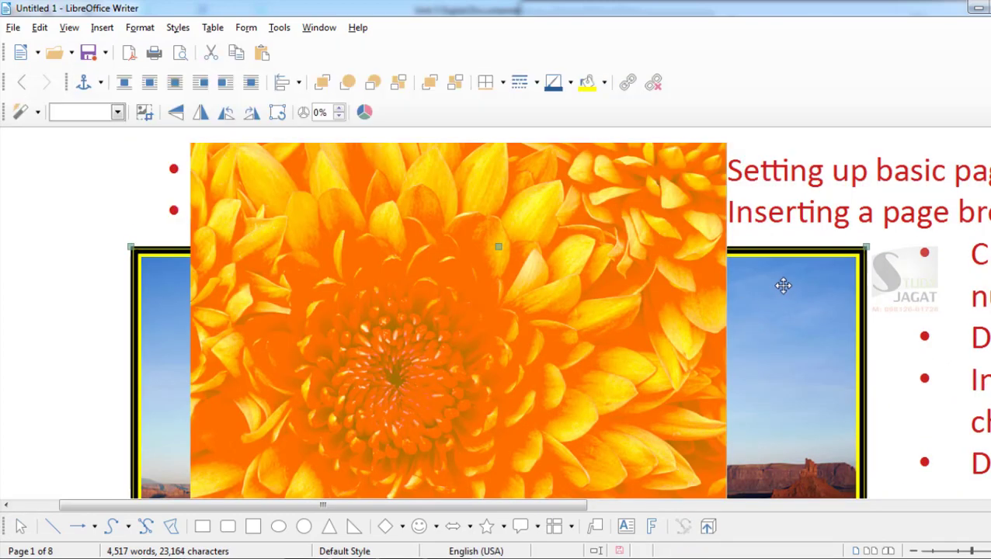
{"action": "scroll", "coordinate": [695, 287], "scroll_direction": "up", "scroll_amount": 5}
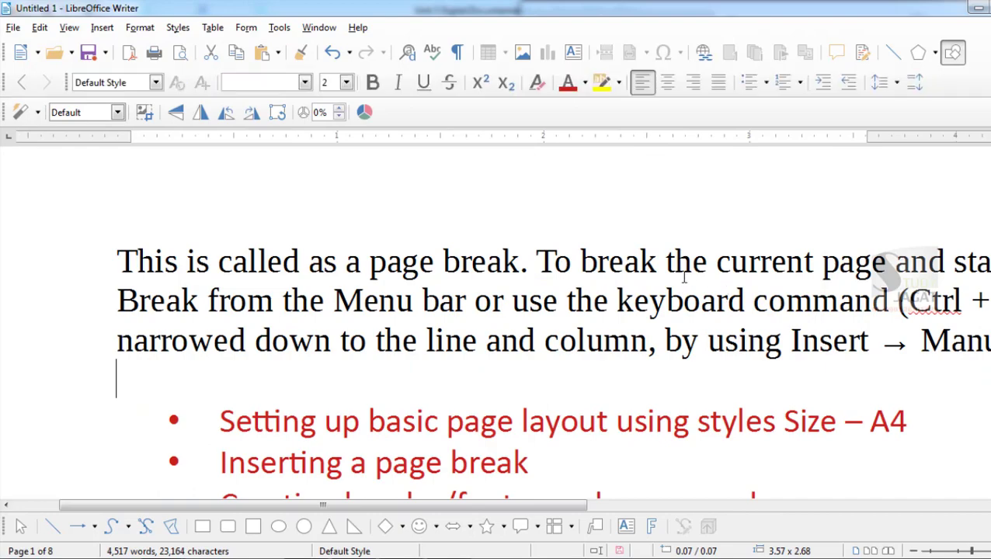
{"action": "scroll", "coordinate": [683, 231], "scroll_direction": "down", "scroll_amount": 7}
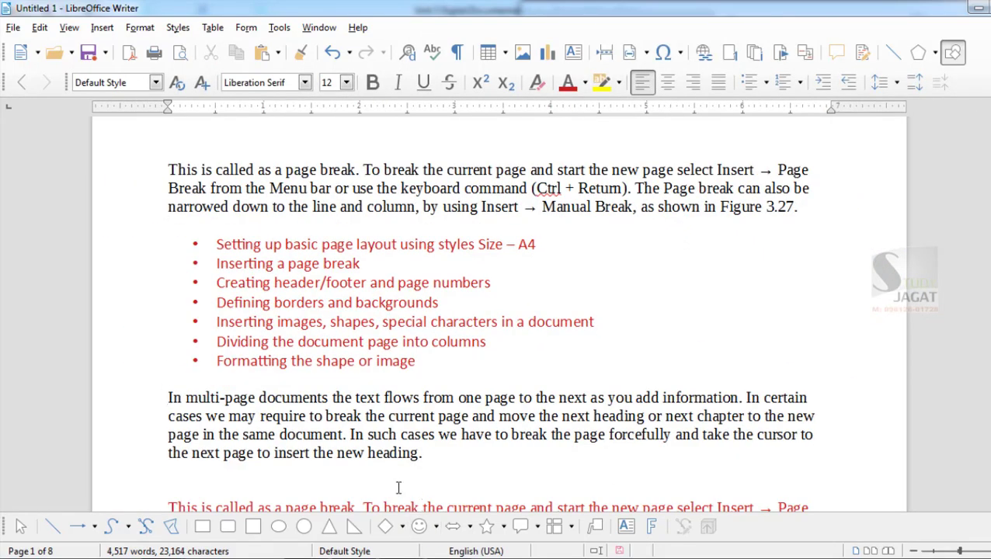
{"action": "scroll", "coordinate": [779, 370], "scroll_direction": "down", "scroll_amount": 1}
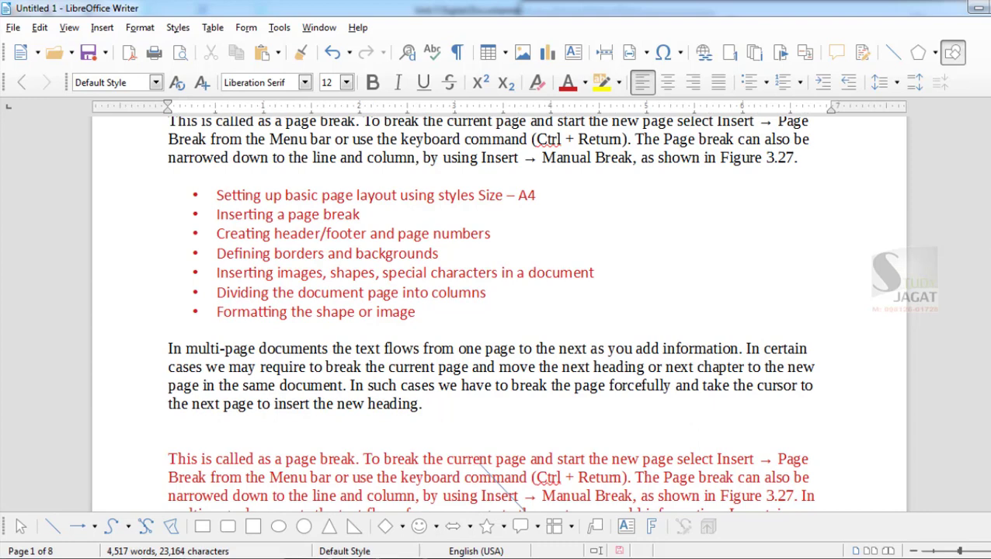
Step: Insert the microscope picture from the Gallery's School & University theme into the document
{"action": "key", "text": "alt+4"}
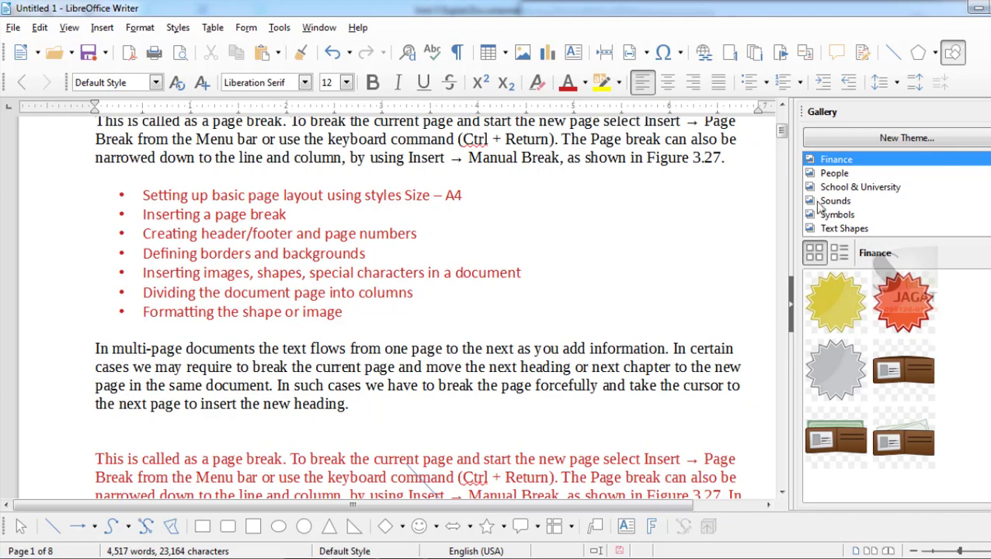
{"action": "left_click", "coordinate": [836, 174]}
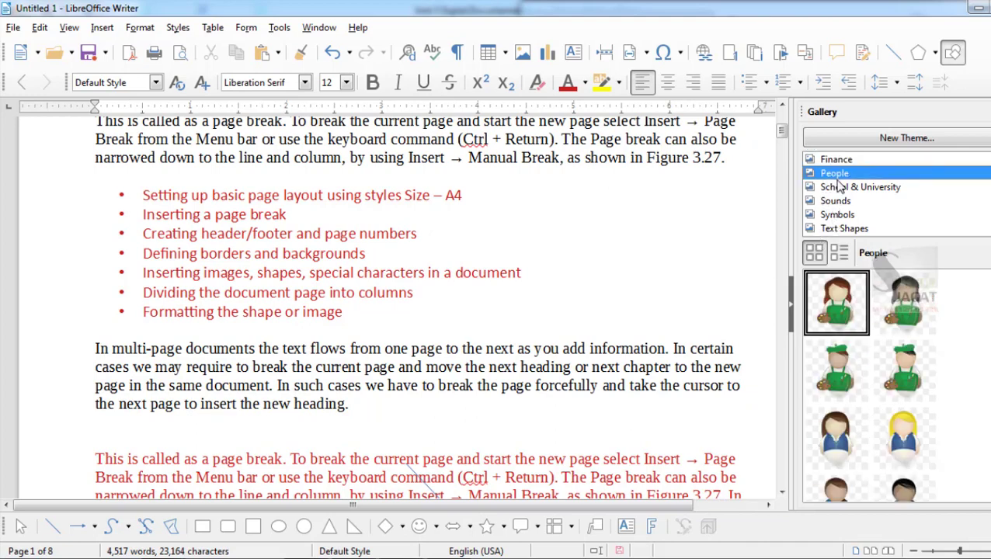
{"action": "left_click", "coordinate": [838, 187]}
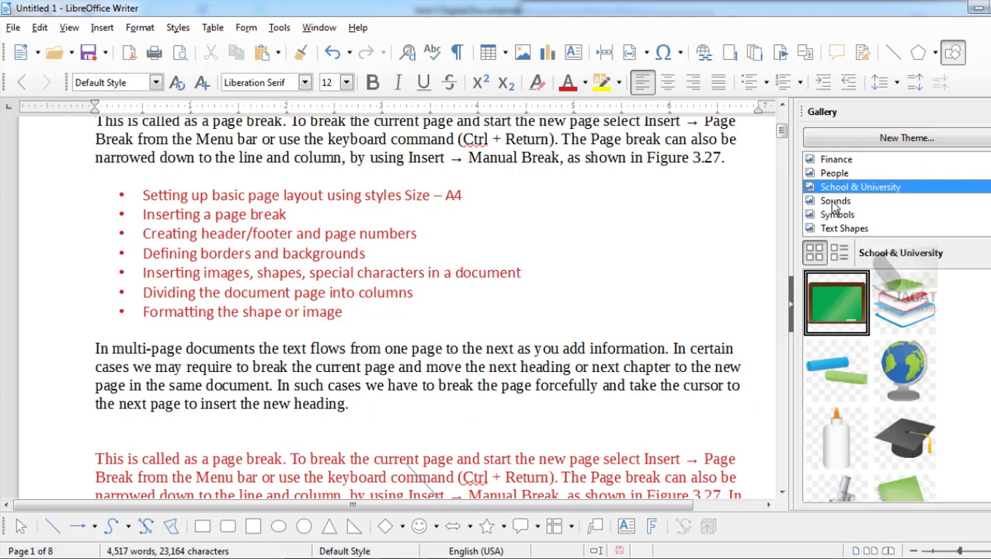
{"action": "left_click", "coordinate": [901, 434]}
{"action": "scroll", "coordinate": [897, 404], "scroll_direction": "down", "scroll_amount": 3}
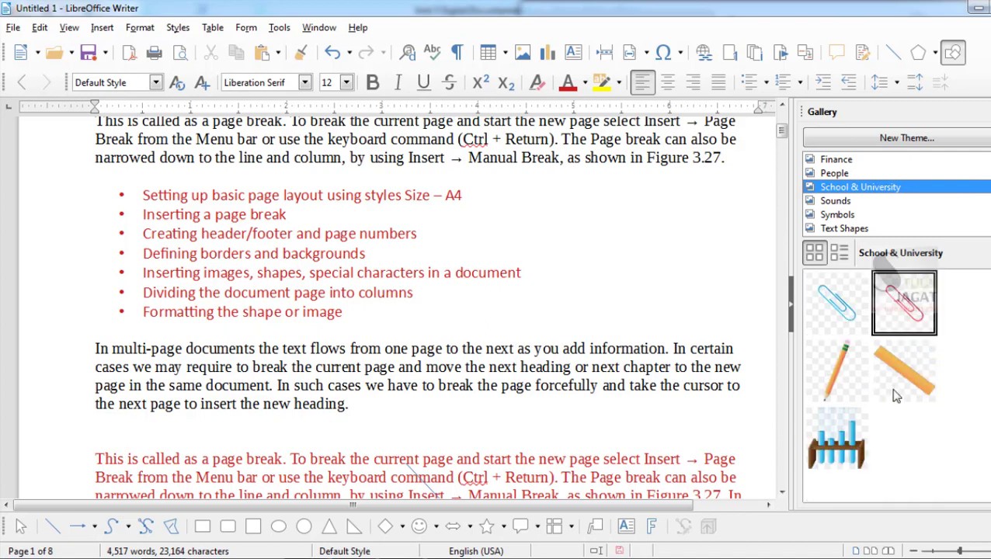
{"action": "scroll", "coordinate": [897, 396], "scroll_direction": "up", "scroll_amount": 2}
{"action": "scroll", "coordinate": [896, 390], "scroll_direction": "down", "scroll_amount": 3}
{"action": "scroll", "coordinate": [896, 390], "scroll_direction": "up", "scroll_amount": 4}
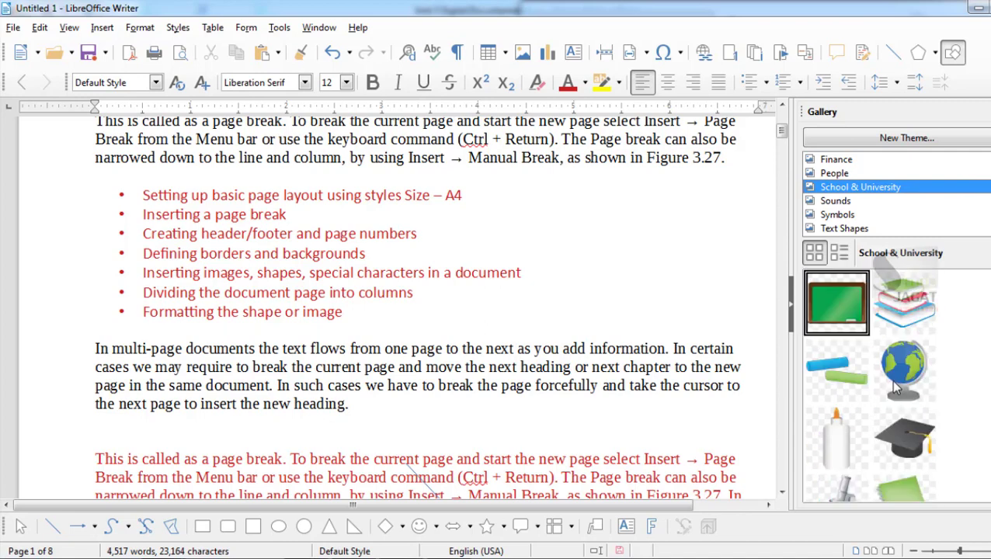
{"action": "scroll", "coordinate": [896, 388], "scroll_direction": "down", "scroll_amount": 3}
{"action": "left_click_drag", "start_coordinate": [844, 307], "coordinate": [553, 229]}
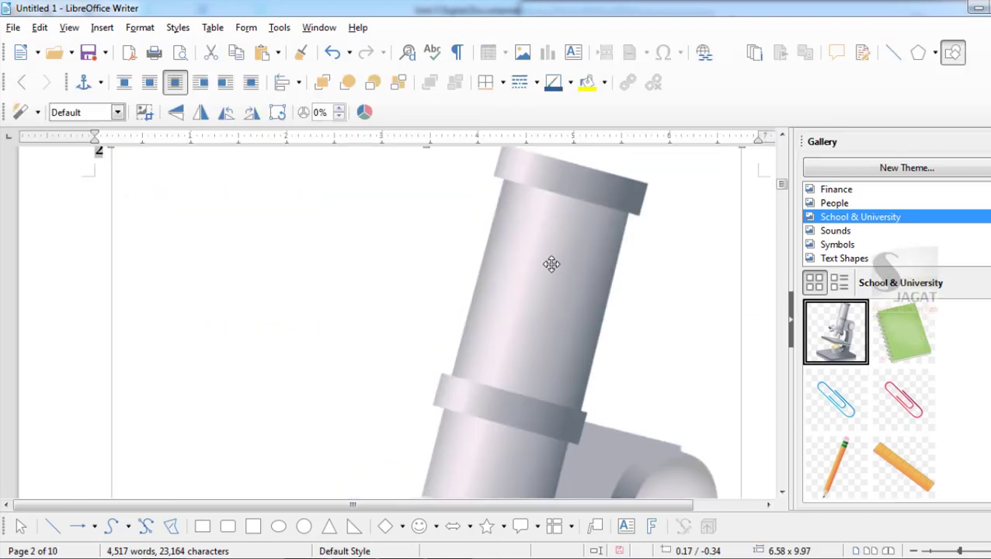
Step: Move the microscope picture to the page's left edge, shrink it to about 1.82 × 2.76 inches and dismiss the battery notification
{"action": "left_click_drag", "start_coordinate": [738, 176], "coordinate": [346, 501]}
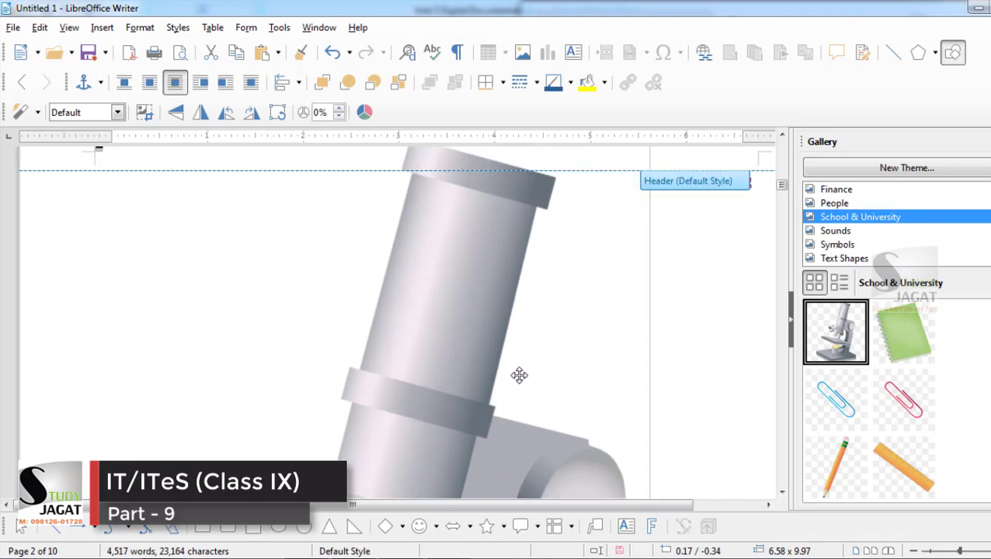
{"action": "scroll", "coordinate": [528, 365], "scroll_direction": "down", "scroll_amount": 4}
{"action": "scroll", "coordinate": [537, 353], "scroll_direction": "down", "scroll_amount": 10}
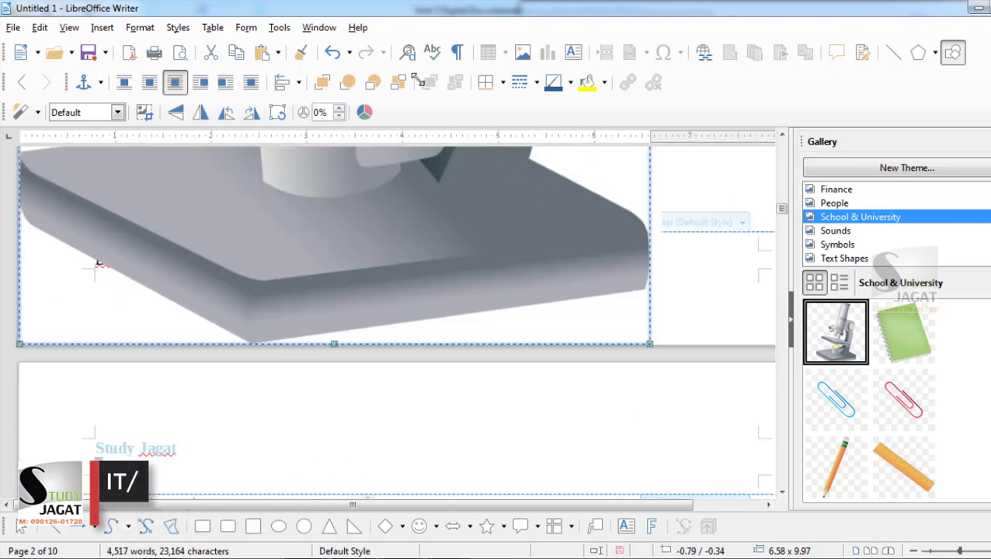
{"action": "left_click_drag", "start_coordinate": [647, 344], "coordinate": [193, 272]}
{"action": "scroll", "coordinate": [197, 255], "scroll_direction": "up", "scroll_amount": 3}
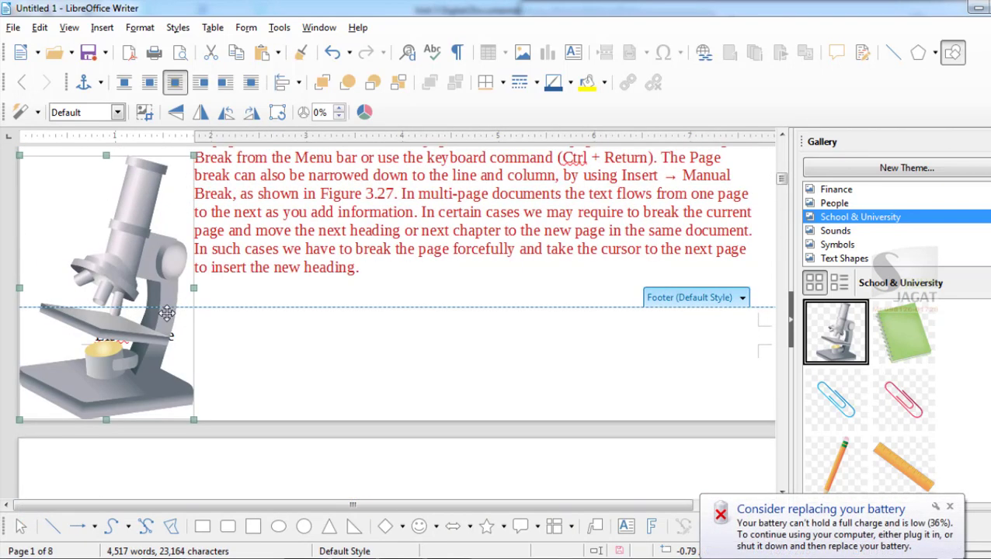
{"action": "left_click", "coordinate": [949, 506]}
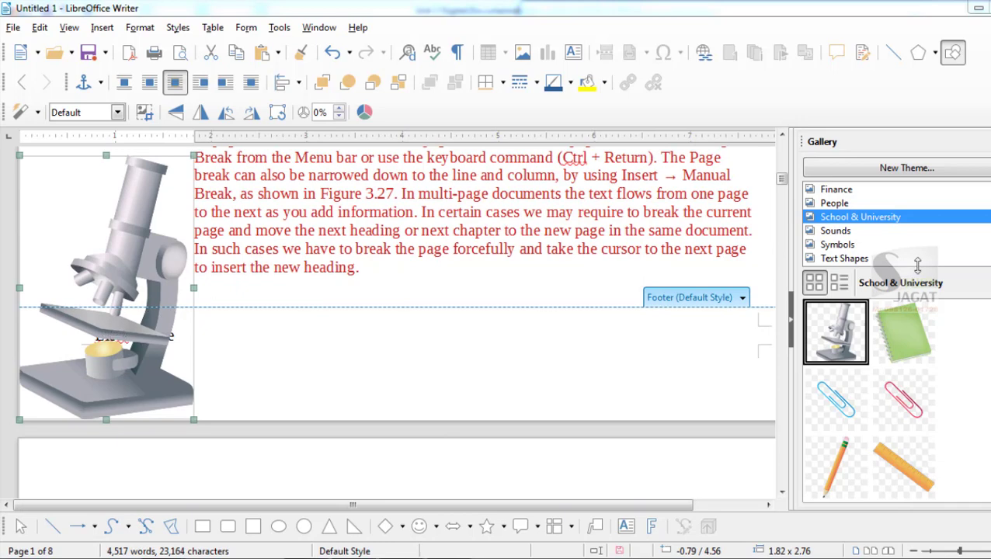
Step: Browse the pictures in the Gallery's Text Shapes and Transportation themes, and close the Gallery
{"action": "left_click", "coordinate": [990, 258]}
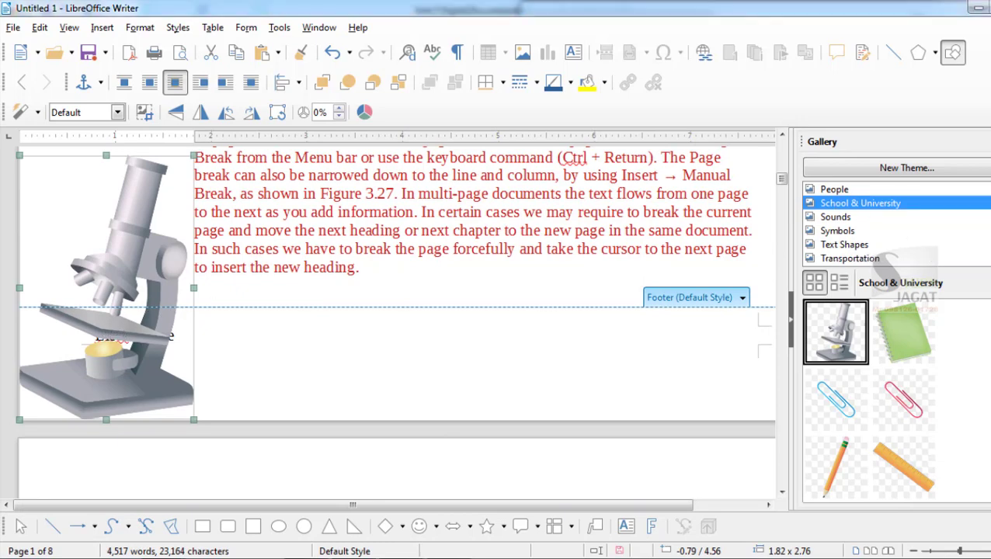
{"action": "left_click", "coordinate": [838, 245]}
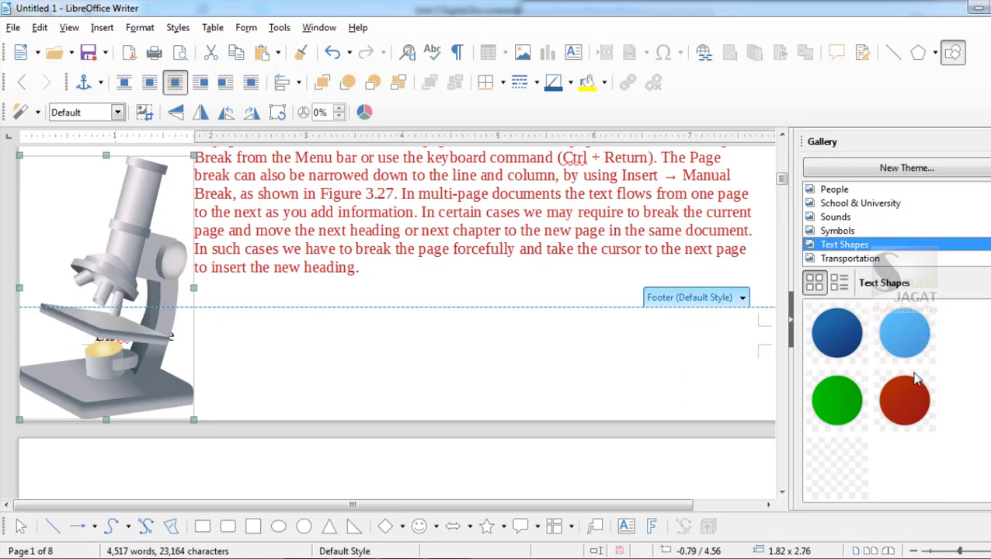
{"action": "scroll", "coordinate": [901, 372], "scroll_direction": "down", "scroll_amount": 5}
{"action": "scroll", "coordinate": [924, 380], "scroll_direction": "down", "scroll_amount": 1}
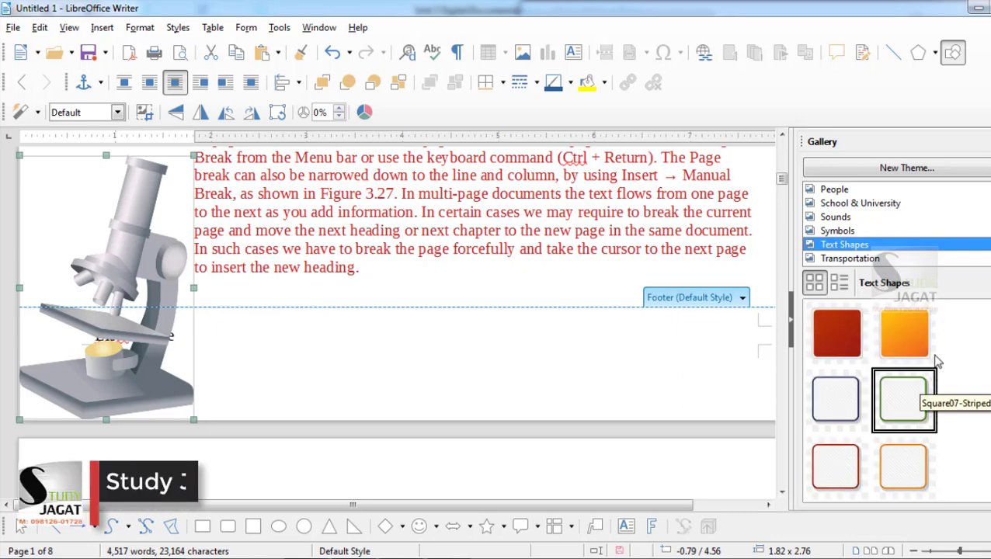
{"action": "left_click", "coordinate": [870, 260]}
{"action": "scroll", "coordinate": [909, 361], "scroll_direction": "down", "scroll_amount": 2}
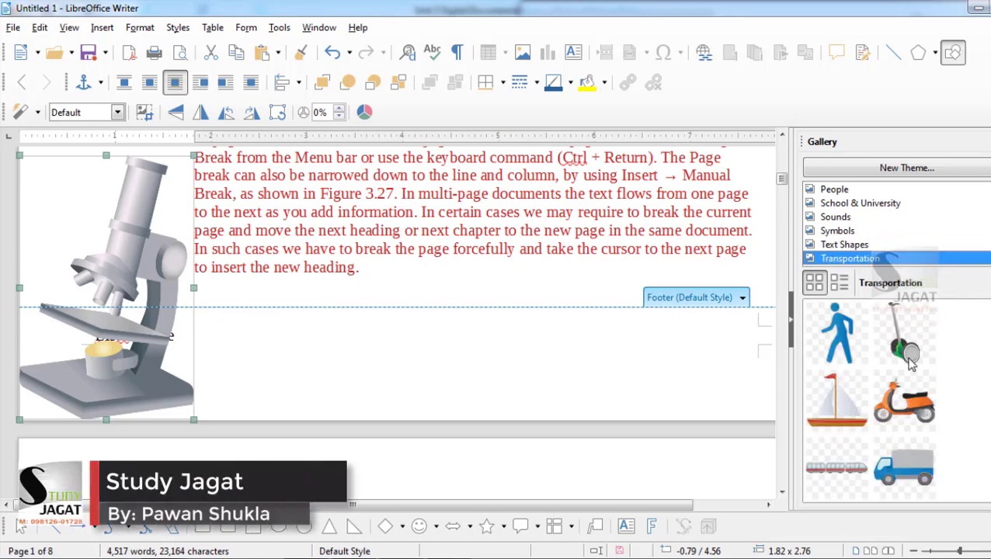
{"action": "scroll", "coordinate": [910, 370], "scroll_direction": "up", "scroll_amount": 2}
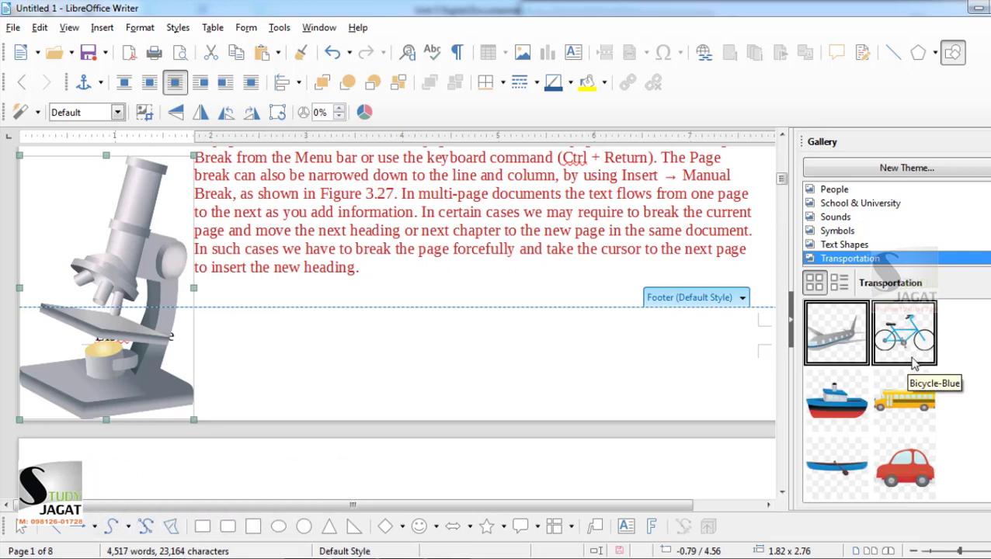
{"action": "key", "text": "Escape"}
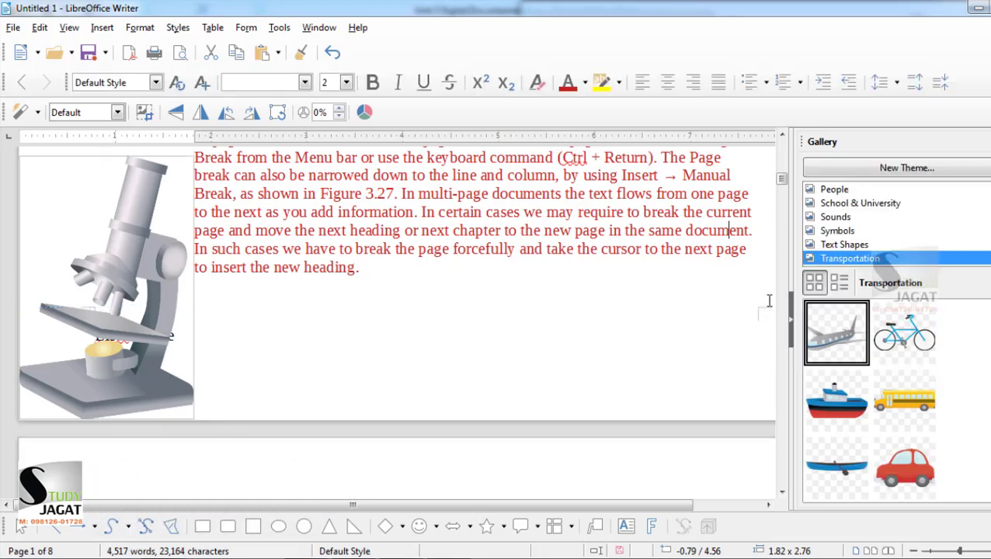
{"action": "left_click", "coordinate": [791, 311]}
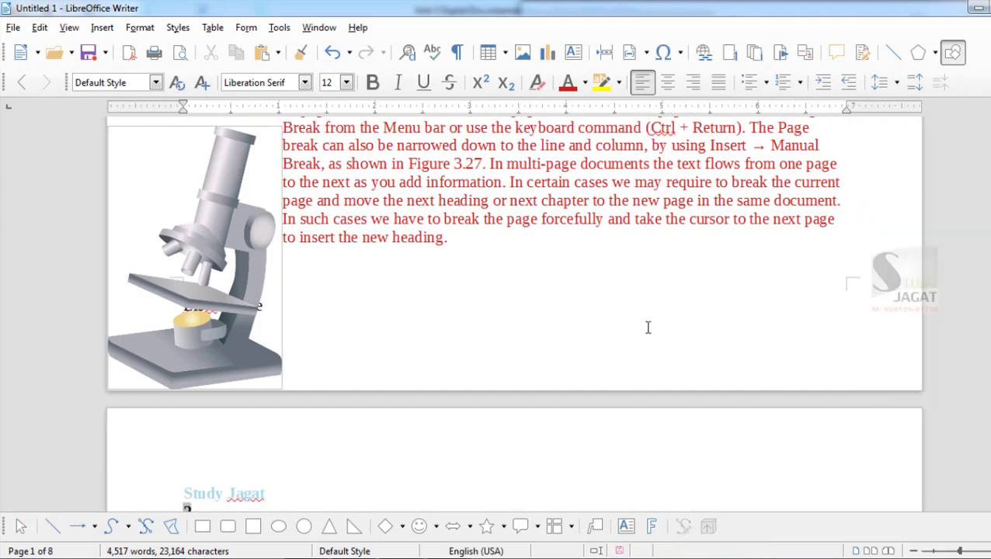
Step: Try selecting all the text on page 1, from the opening paragraph to the last one, and clear the selection
{"action": "scroll", "coordinate": [451, 357], "scroll_direction": "up", "scroll_amount": 8}
{"action": "scroll", "coordinate": [468, 338], "scroll_direction": "down", "scroll_amount": 2}
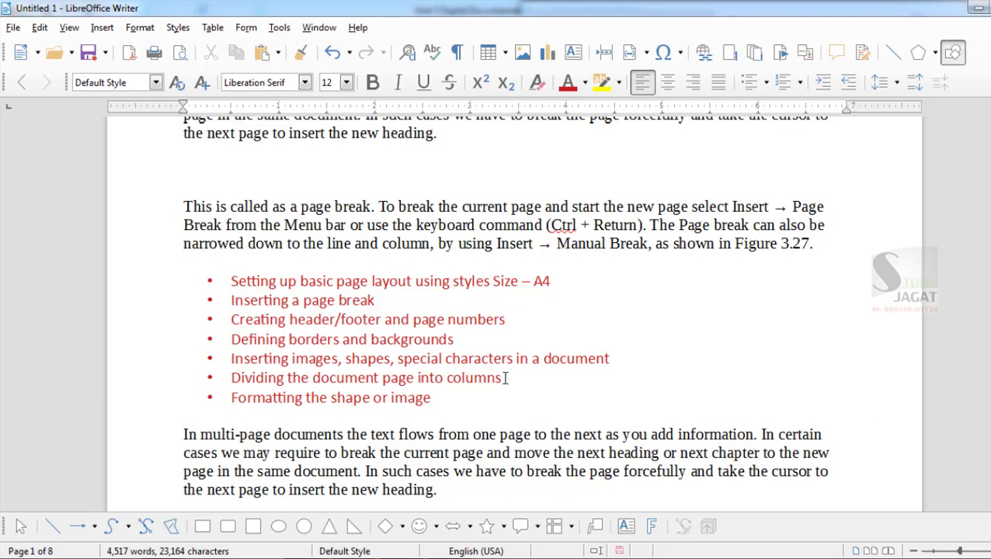
{"action": "scroll", "coordinate": [576, 368], "scroll_direction": "up", "scroll_amount": 5}
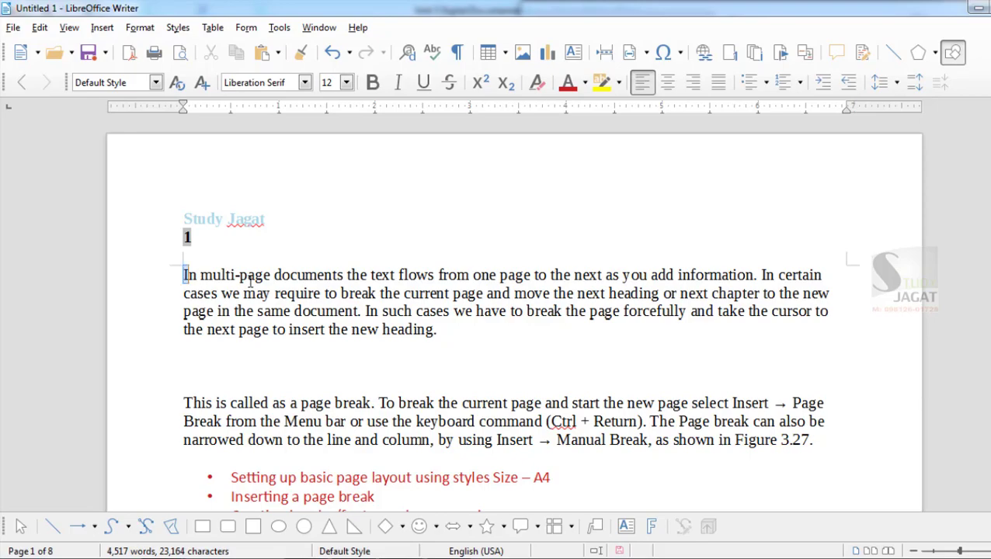
{"action": "left_click_drag", "start_coordinate": [249, 281], "coordinate": [628, 356]}
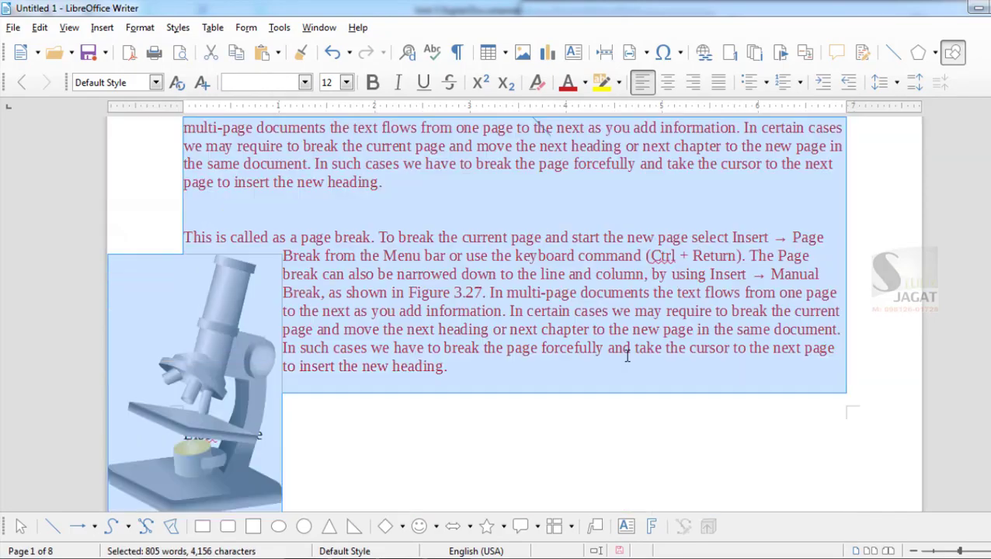
{"action": "scroll", "coordinate": [625, 354], "scroll_direction": "up", "scroll_amount": 4}
{"action": "scroll", "coordinate": [621, 356], "scroll_direction": "down", "scroll_amount": 5}
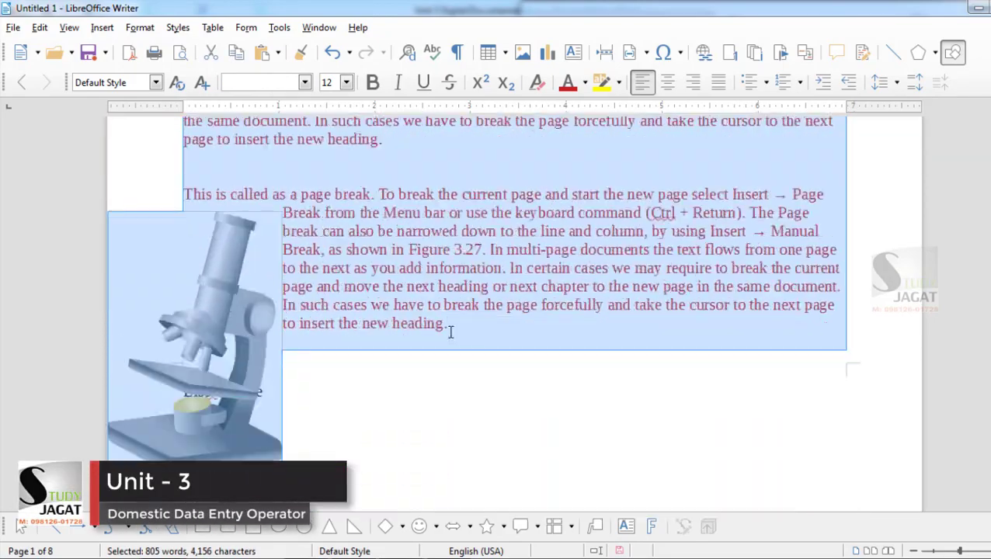
{"action": "left_click", "coordinate": [231, 316]}
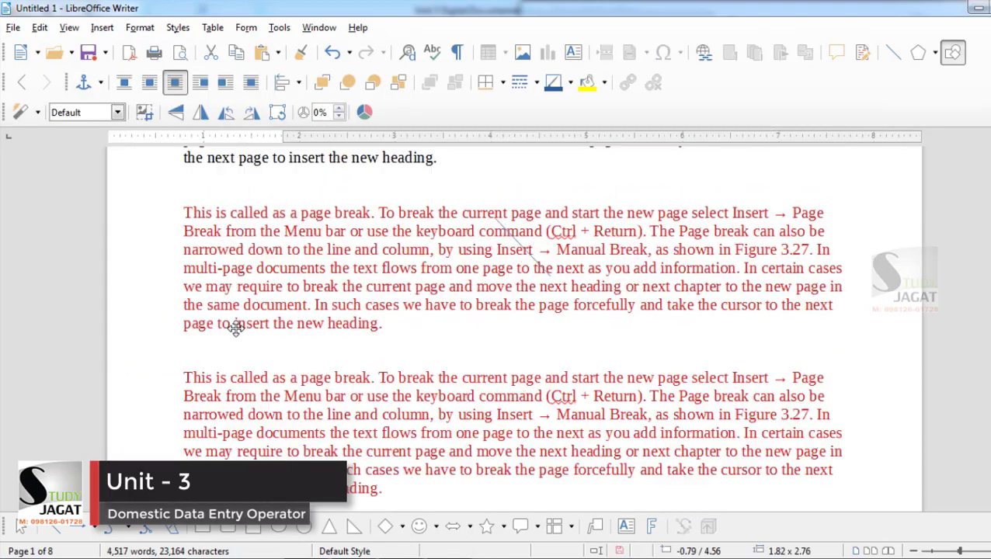
{"action": "left_click", "coordinate": [445, 347]}
Step: Set the Default Style page to two columns of equal size in the column settings
{"action": "scroll", "coordinate": [266, 288], "scroll_direction": "up", "scroll_amount": 10}
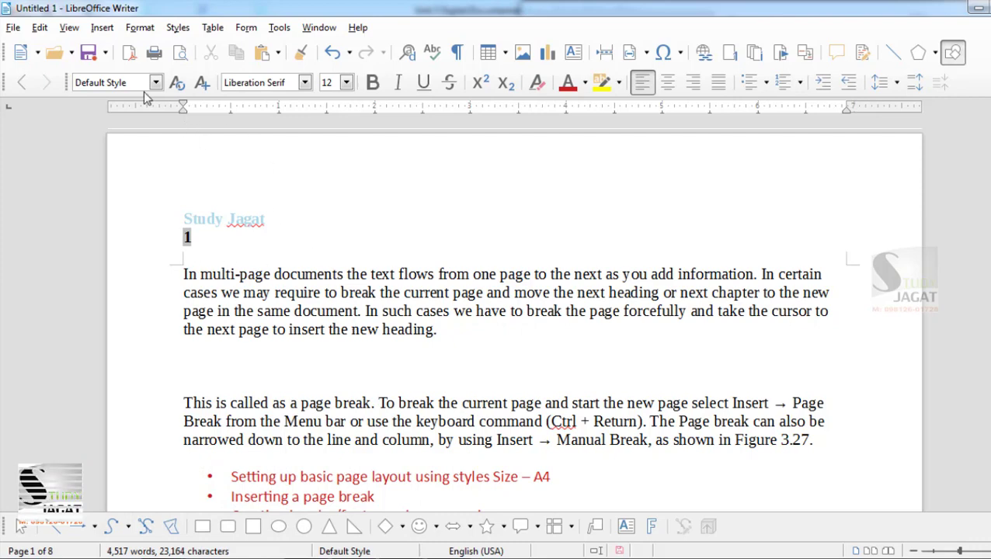
{"action": "left_click", "coordinate": [139, 28]}
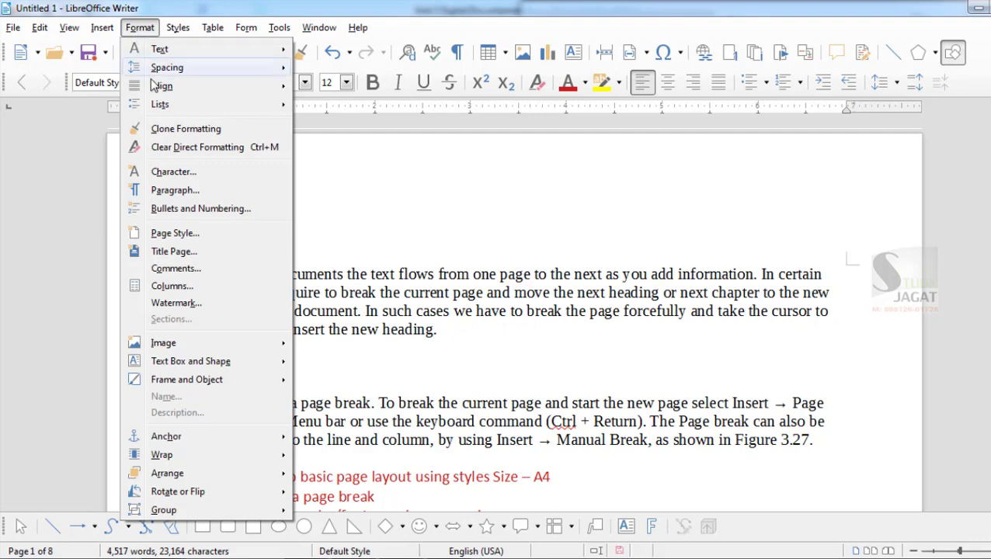
{"action": "left_click", "coordinate": [172, 286]}
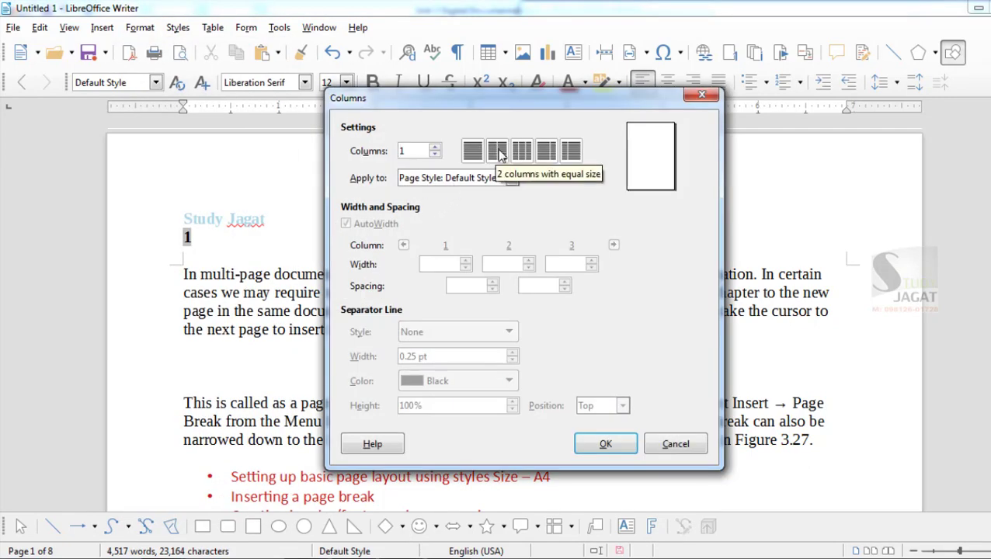
{"action": "left_click", "coordinate": [498, 151]}
{"action": "left_click", "coordinate": [521, 151]}
{"action": "left_click", "coordinate": [497, 153]}
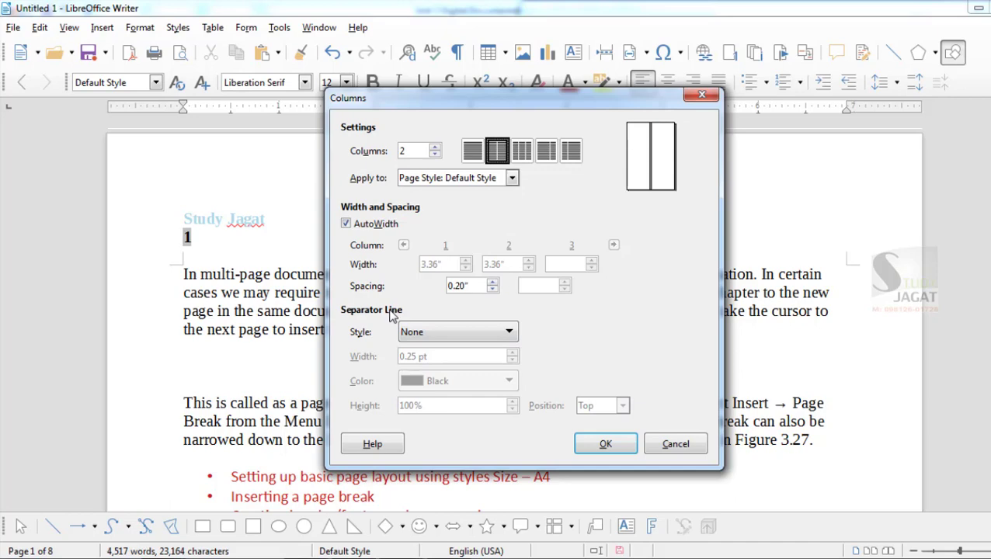
Step: Add a solid blue separator line between the two columns and apply the column layout
{"action": "left_click", "coordinate": [446, 331]}
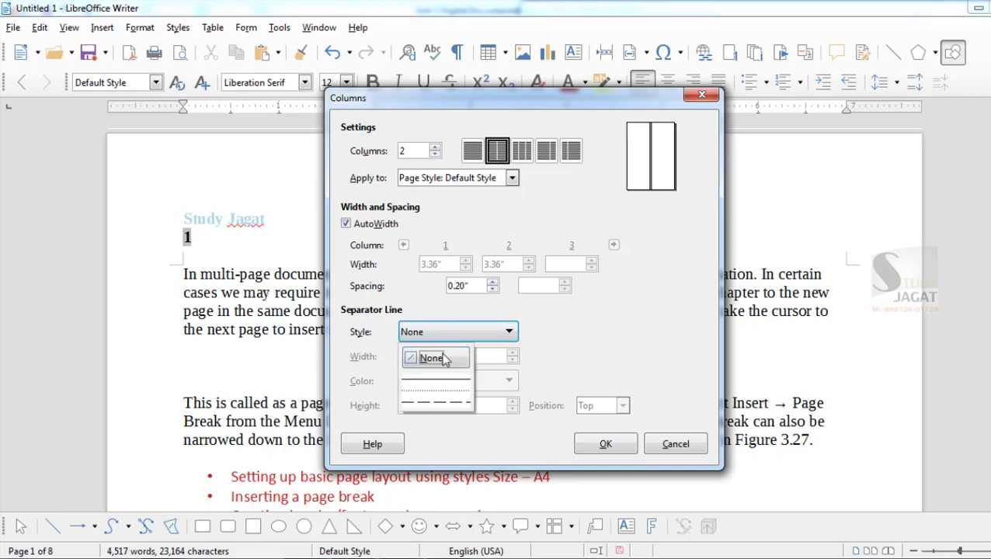
{"action": "left_click", "coordinate": [438, 379]}
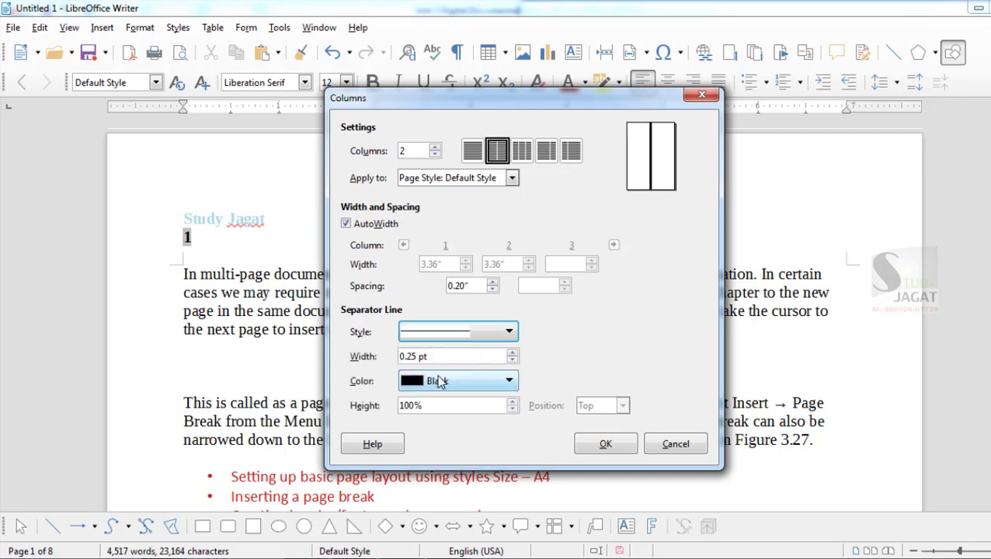
{"action": "left_click", "coordinate": [509, 382]}
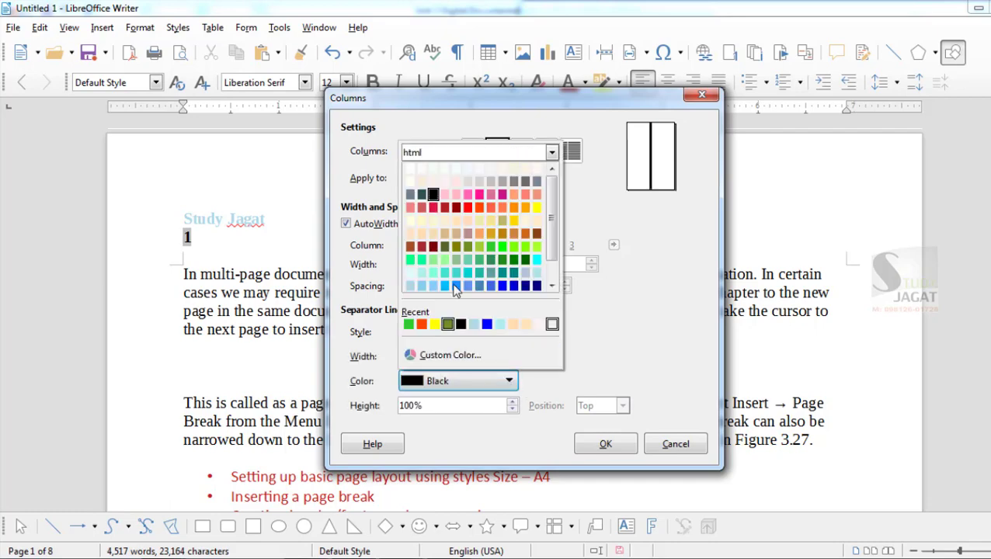
{"action": "left_click", "coordinate": [504, 287]}
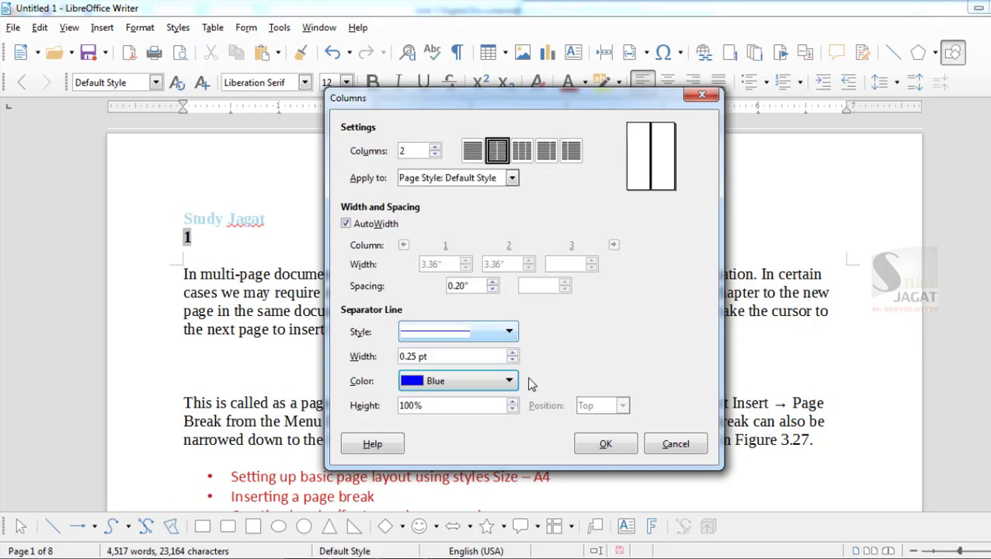
{"action": "left_click", "coordinate": [616, 446]}
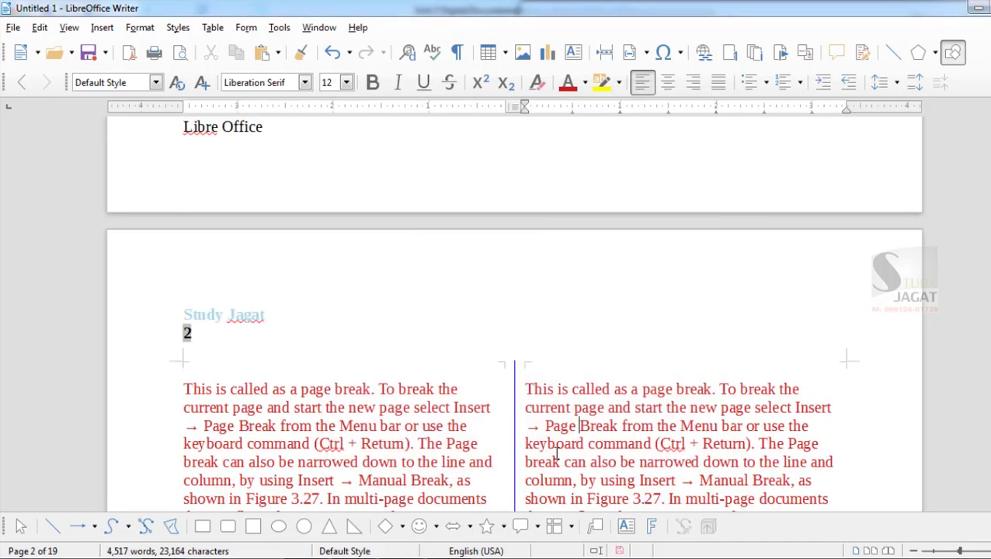
Step: Examine how the text flows in two columns with the separator line across pages 1 to 3
{"action": "scroll", "coordinate": [555, 442], "scroll_direction": "up", "scroll_amount": 15}
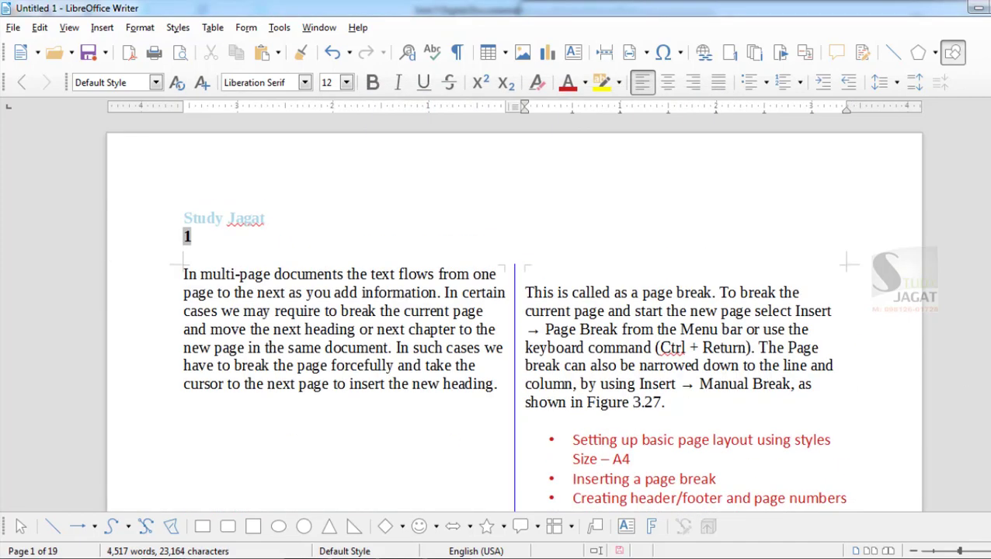
{"action": "scroll", "coordinate": [575, 237], "scroll_direction": "down", "scroll_amount": 2}
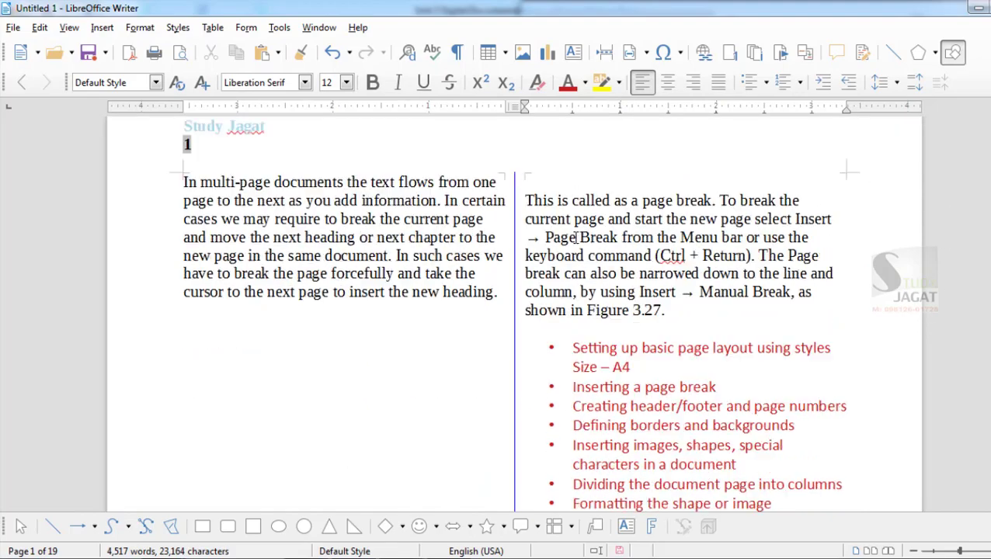
{"action": "scroll", "coordinate": [576, 237], "scroll_direction": "down", "scroll_amount": 20}
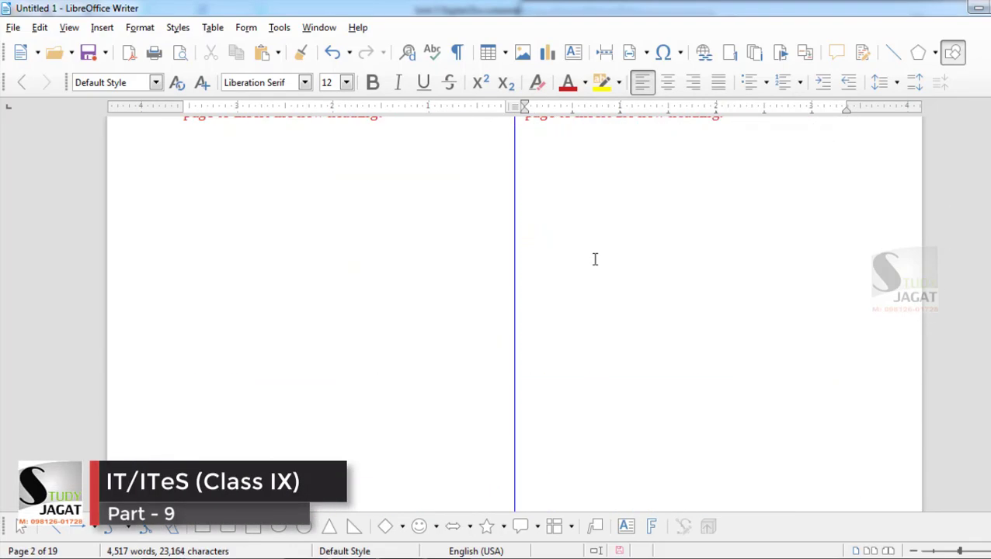
{"action": "scroll", "coordinate": [595, 258], "scroll_direction": "down", "scroll_amount": 15}
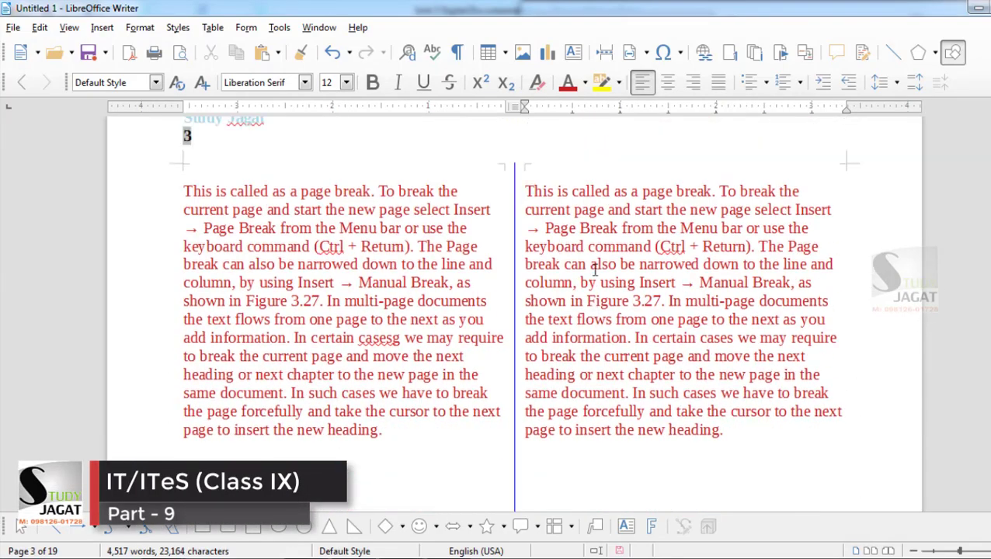
{"action": "scroll", "coordinate": [595, 269], "scroll_direction": "up", "scroll_amount": 20}
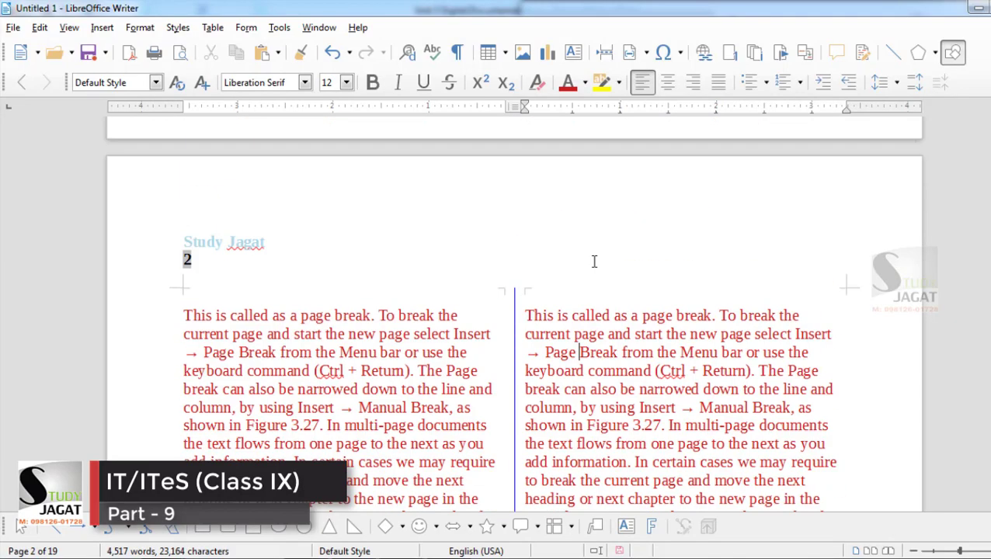
{"action": "scroll", "coordinate": [594, 261], "scroll_direction": "up", "scroll_amount": 15}
{"action": "scroll", "coordinate": [595, 257], "scroll_direction": "down", "scroll_amount": 3}
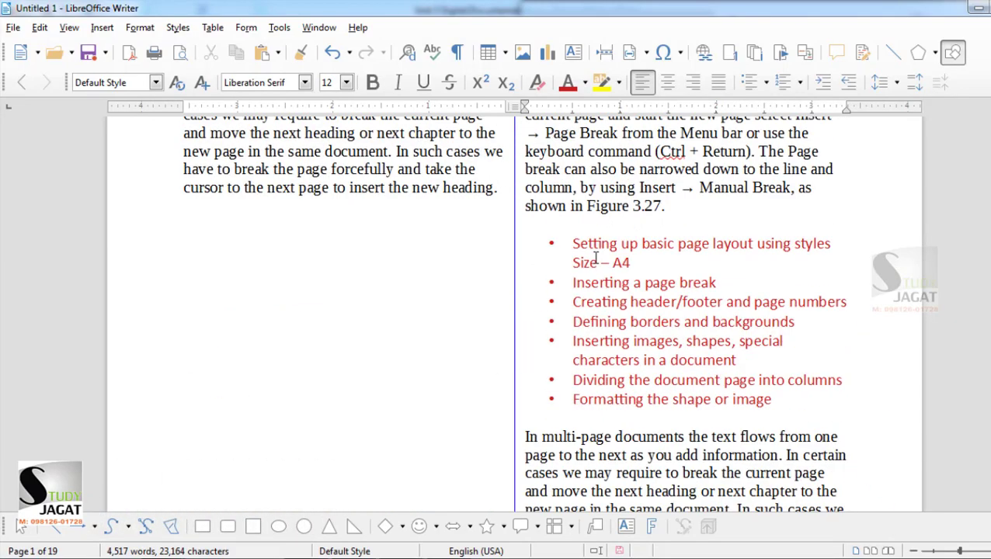
Step: Undo the two-column page layout and check the text on page 1
{"action": "key", "text": "ctrl+z"}
{"action": "scroll", "coordinate": [596, 256], "scroll_direction": "up", "scroll_amount": 12}
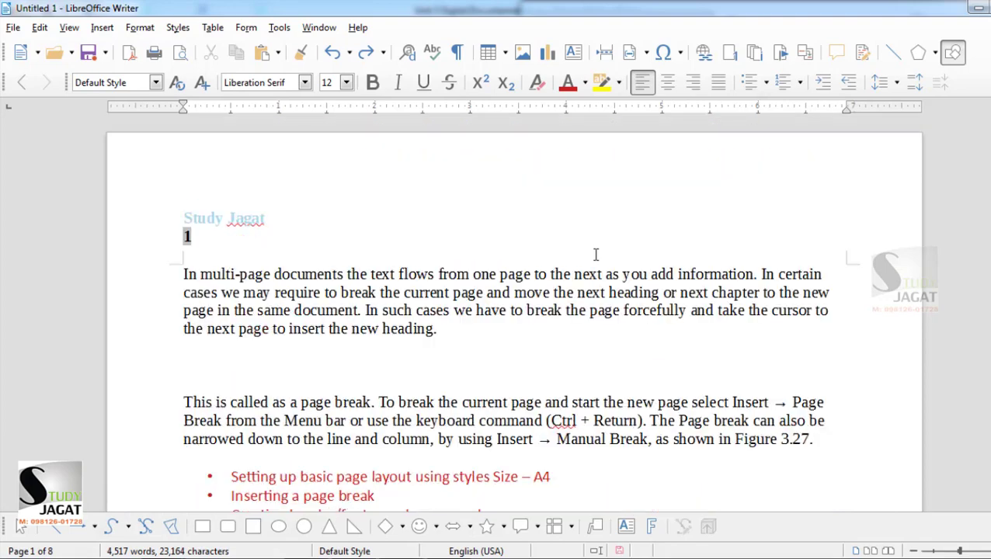
{"action": "scroll", "coordinate": [596, 255], "scroll_direction": "down", "scroll_amount": 1}
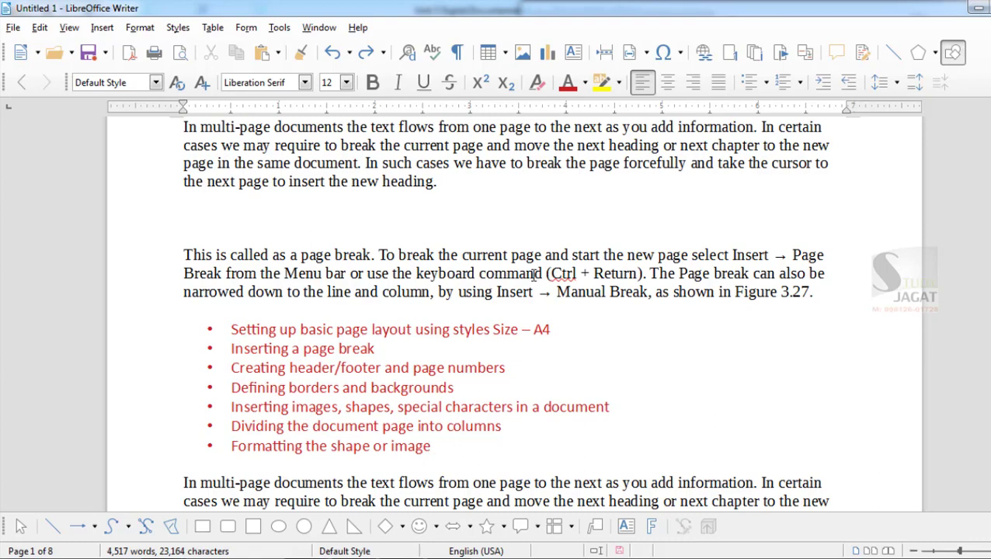
{"action": "scroll", "coordinate": [532, 273], "scroll_direction": "up", "scroll_amount": 3}
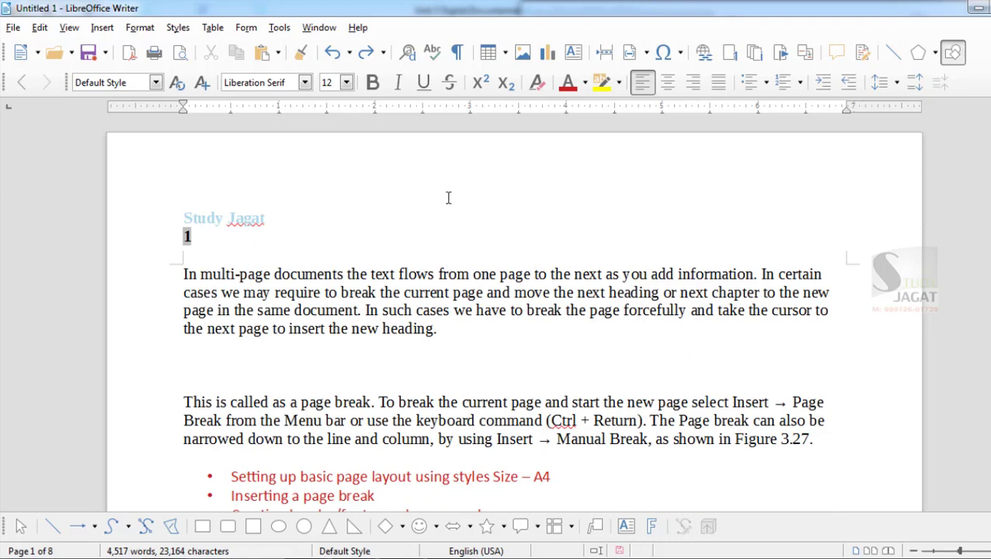